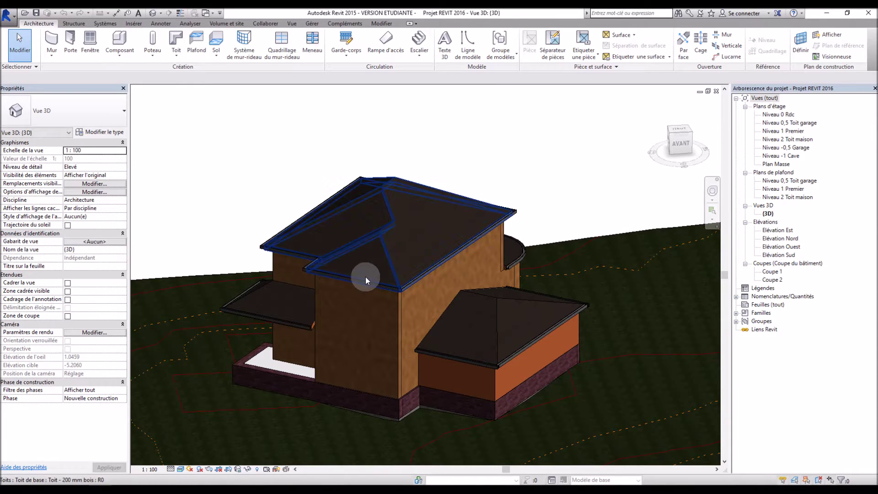
Start door placement from the Int. Simple type and browse the family library to the Fenêtres > Avec volets folder
{"action": "left_click", "coordinate": [76, 39]}
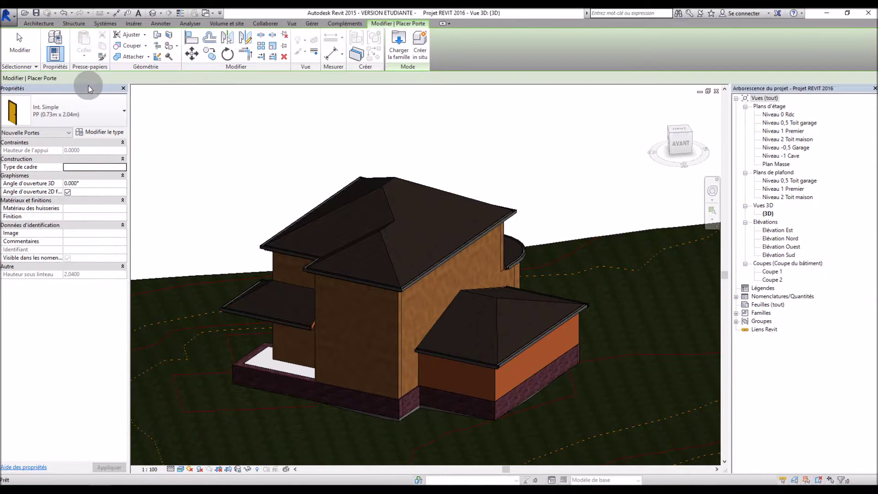
{"action": "left_click", "coordinate": [73, 110]}
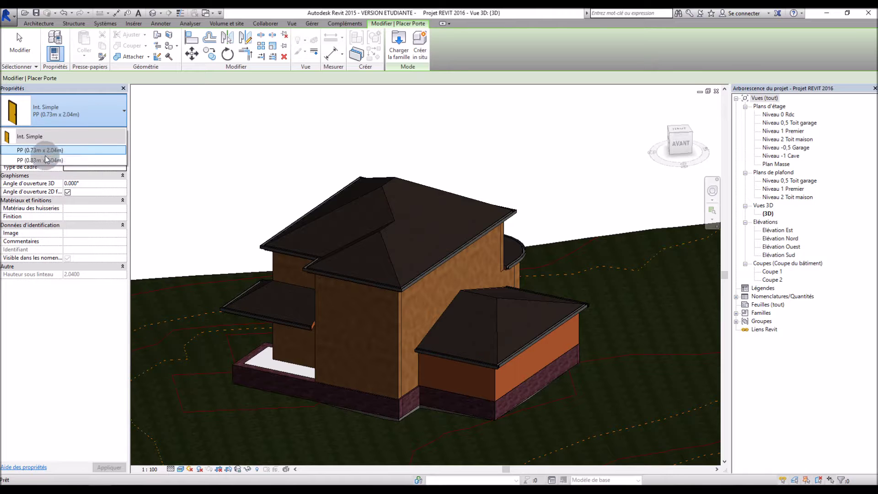
{"action": "left_click", "coordinate": [92, 111]}
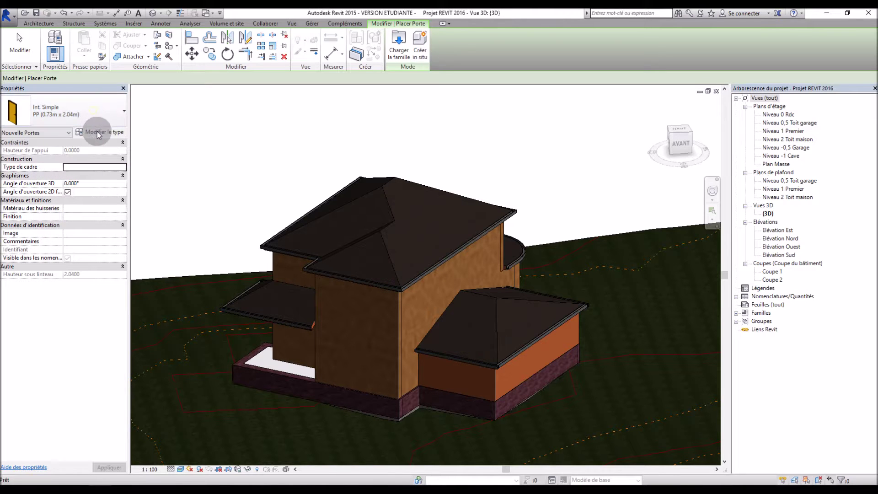
{"action": "left_click", "coordinate": [98, 131]}
{"action": "left_click_drag", "start_coordinate": [696, 118], "coordinate": [513, 120]}
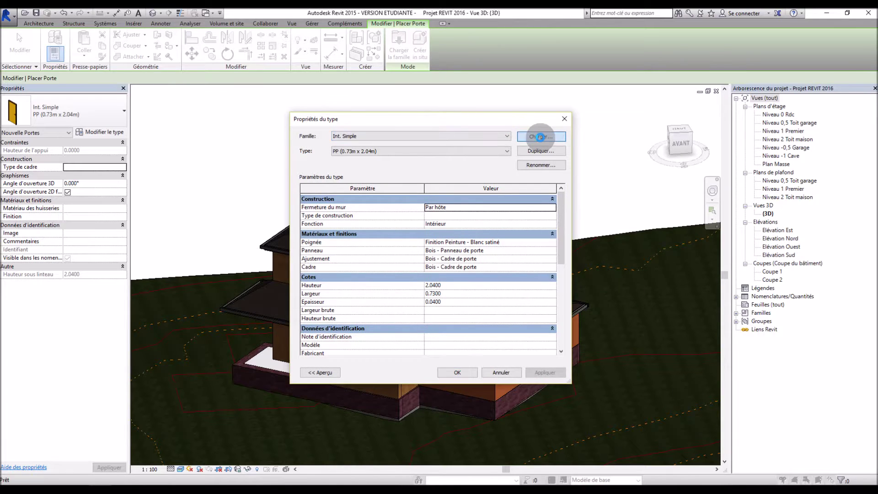
{"action": "left_click", "coordinate": [540, 136]}
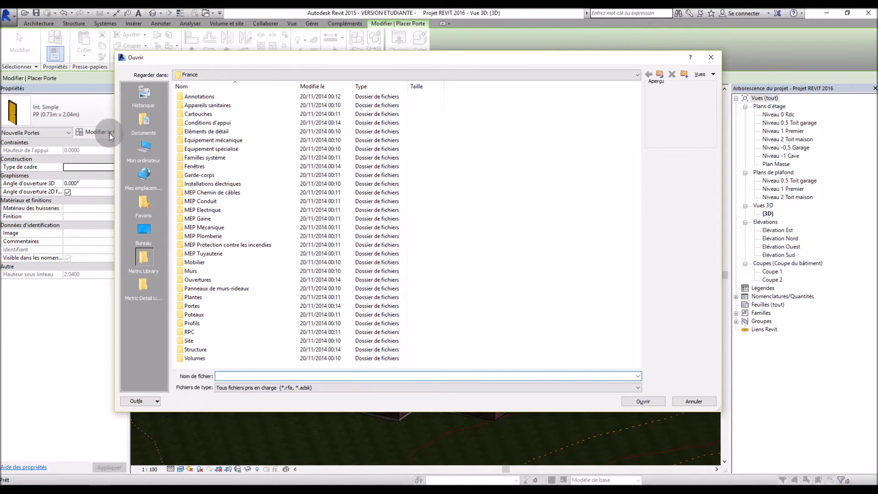
{"action": "double_click", "coordinate": [218, 165]}
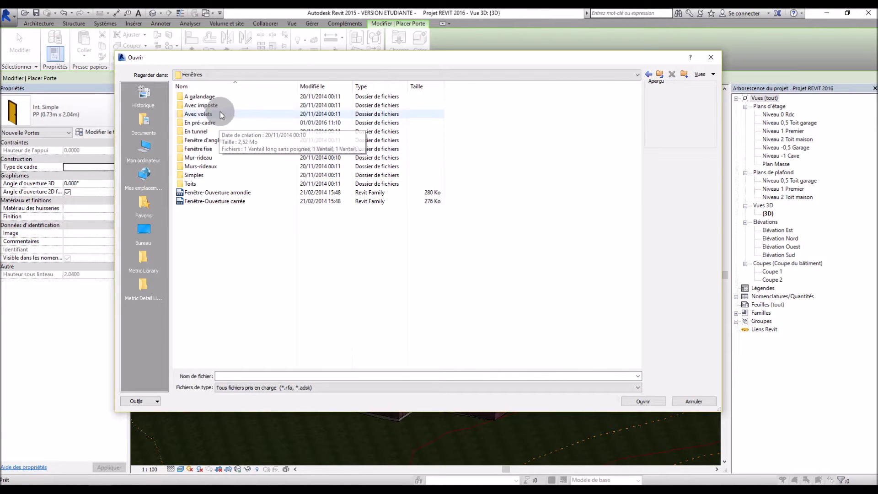
{"action": "double_click", "coordinate": [220, 114]}
Preview the shuttered window and French window families in the Avec volets folder
{"action": "left_click", "coordinate": [221, 166]}
{"action": "left_click", "coordinate": [219, 175]}
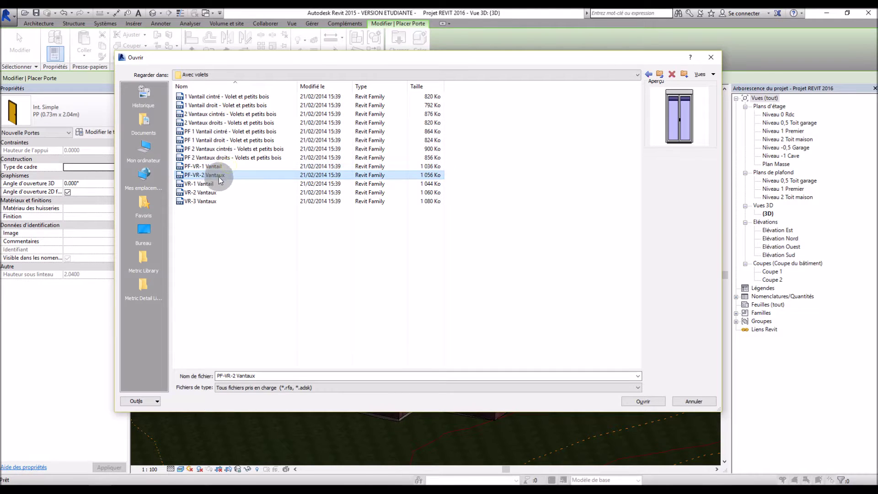
{"action": "left_click", "coordinate": [227, 156]}
{"action": "left_click", "coordinate": [229, 149]}
{"action": "left_click", "coordinate": [232, 140]}
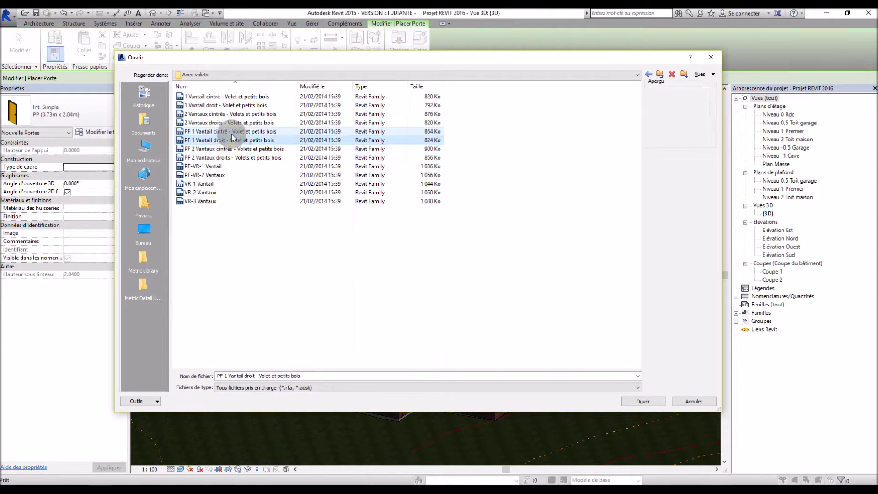
{"action": "left_click", "coordinate": [232, 132]}
{"action": "left_click", "coordinate": [258, 123]}
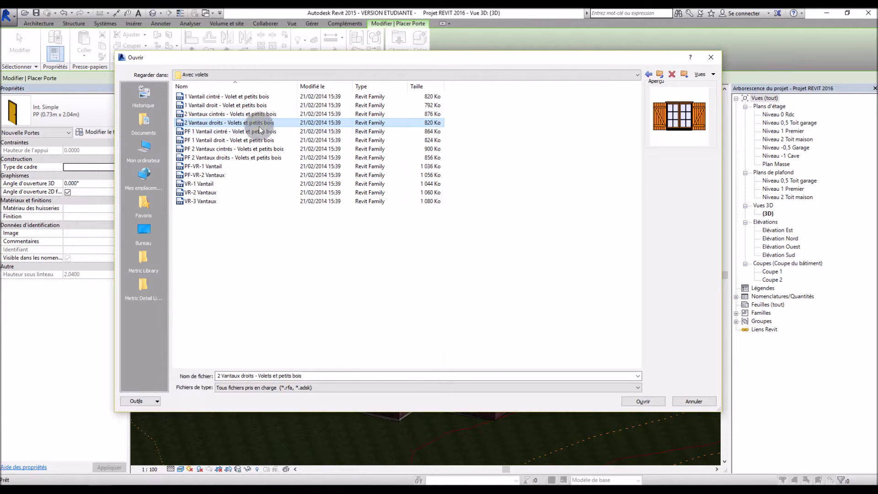
{"action": "left_click", "coordinate": [259, 131]}
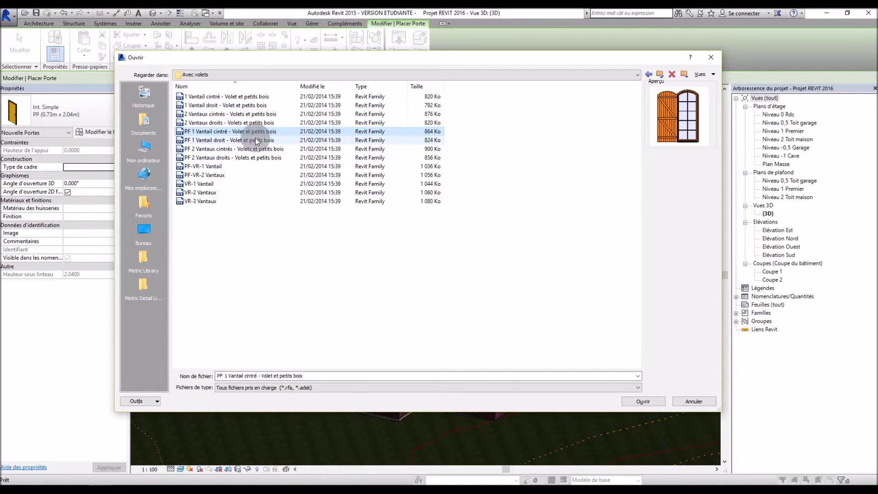
Try to load the PF 1 Vantail cintré - Volet et petits bois family as a door, and leave door placement
{"action": "left_click", "coordinate": [161, 133]}
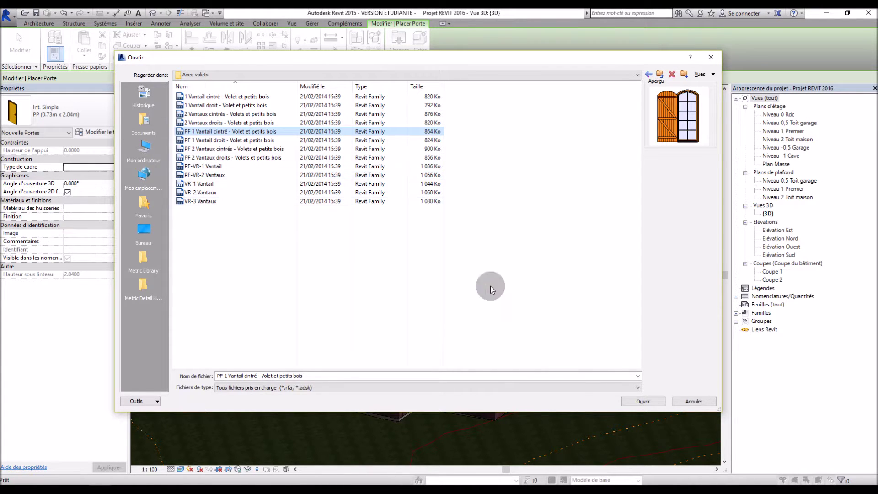
{"action": "left_click", "coordinate": [642, 402]}
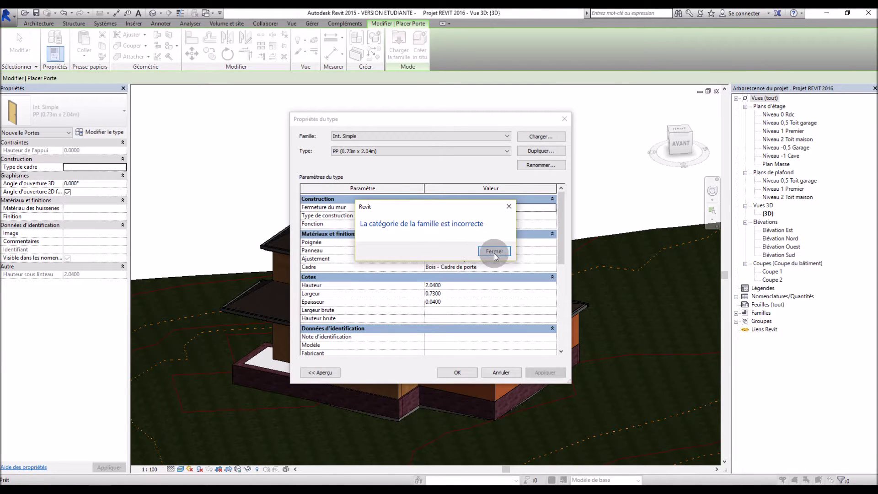
{"action": "left_click", "coordinate": [498, 254]}
{"action": "left_click", "coordinate": [501, 371]}
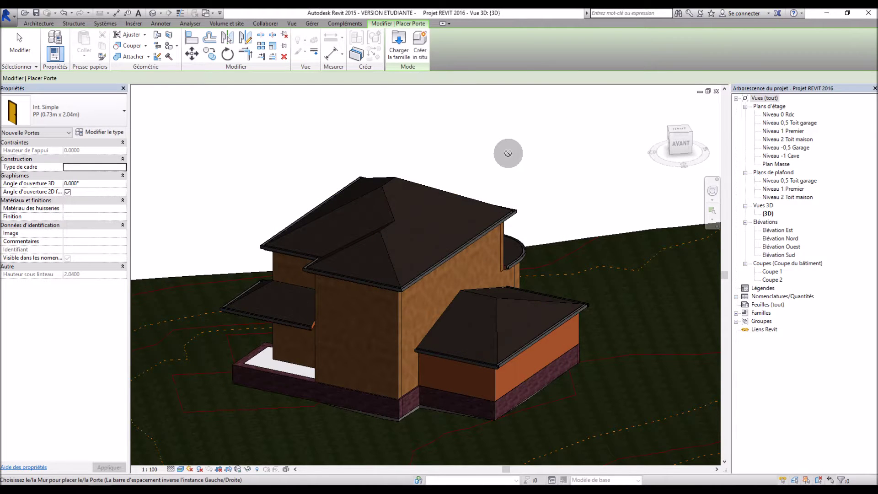
{"action": "left_click", "coordinate": [20, 46]}
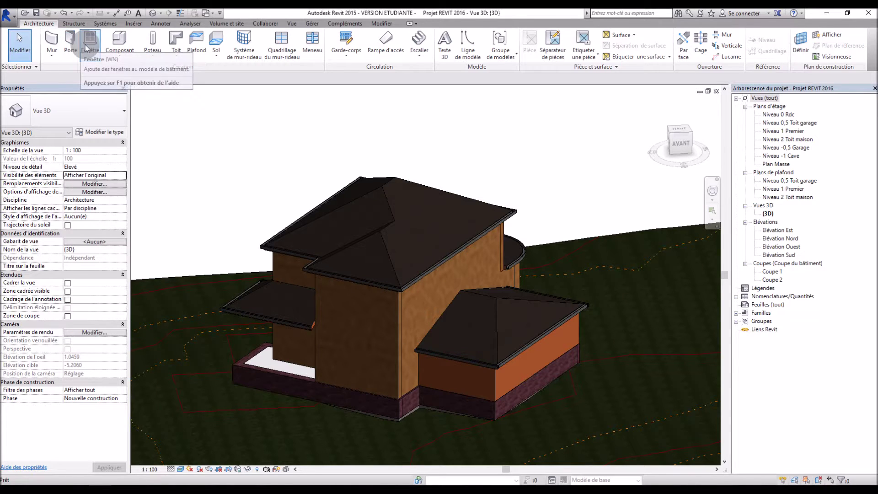
{"action": "left_click", "coordinate": [100, 47]}
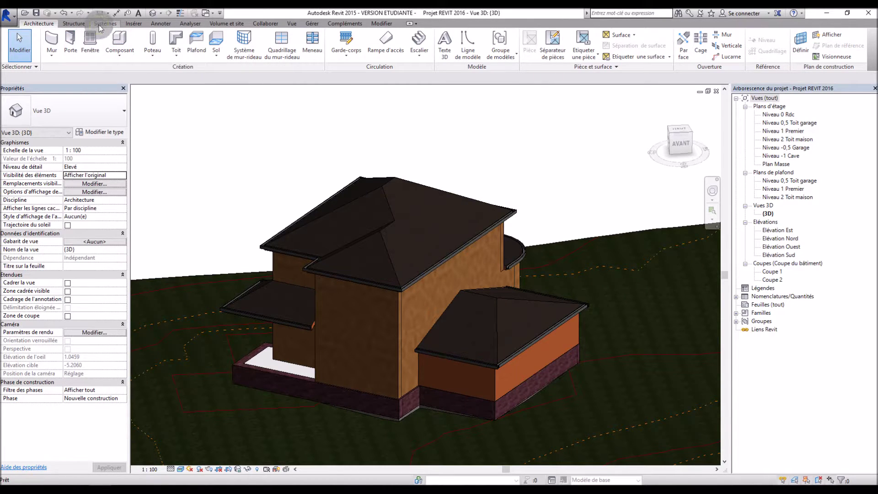
{"action": "left_click", "coordinate": [101, 23]}
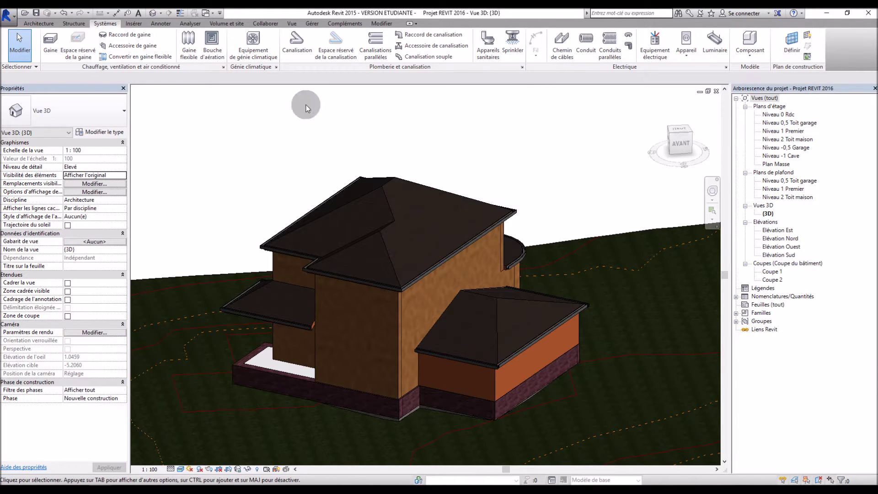
{"action": "left_click", "coordinate": [38, 23]}
{"action": "middle_click_drag", "start_coordinate": [345, 130], "coordinate": [336, 172], "text": "shift"}
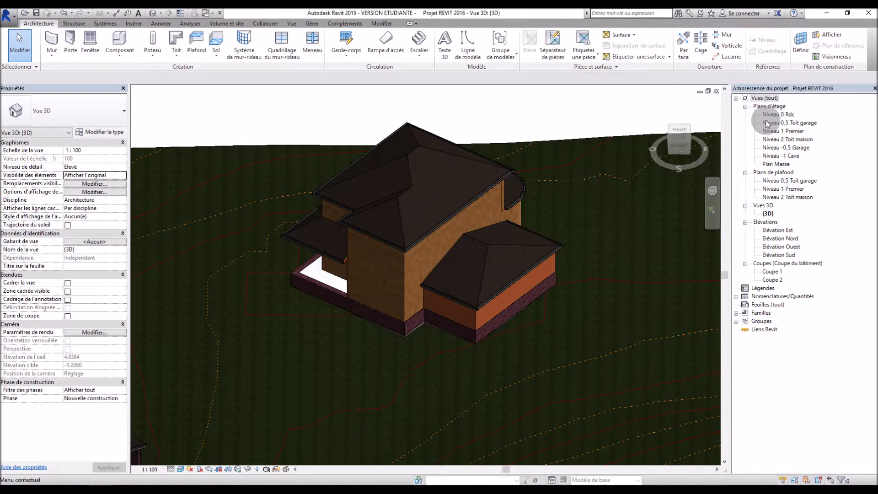
{"action": "scroll", "coordinate": [371, 174], "scroll_direction": "down", "scroll_amount": 2}
{"action": "scroll", "coordinate": [358, 239], "scroll_direction": "up", "scroll_amount": 2}
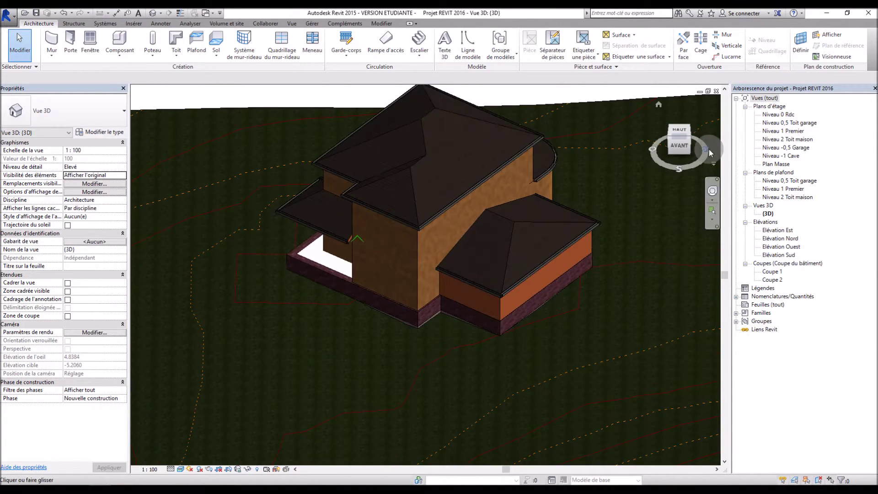
Open the Niveau 0 Rdc floor plan
{"action": "double_click", "coordinate": [778, 114]}
{"action": "scroll", "coordinate": [512, 379], "scroll_direction": "up", "scroll_amount": 1}
{"action": "scroll", "coordinate": [512, 378], "scroll_direction": "down", "scroll_amount": 1}
Load the Avec panneau latéral door family from the library folder Portes > Entrée (avec angle d'ouverture)
{"action": "left_click", "coordinate": [70, 43]}
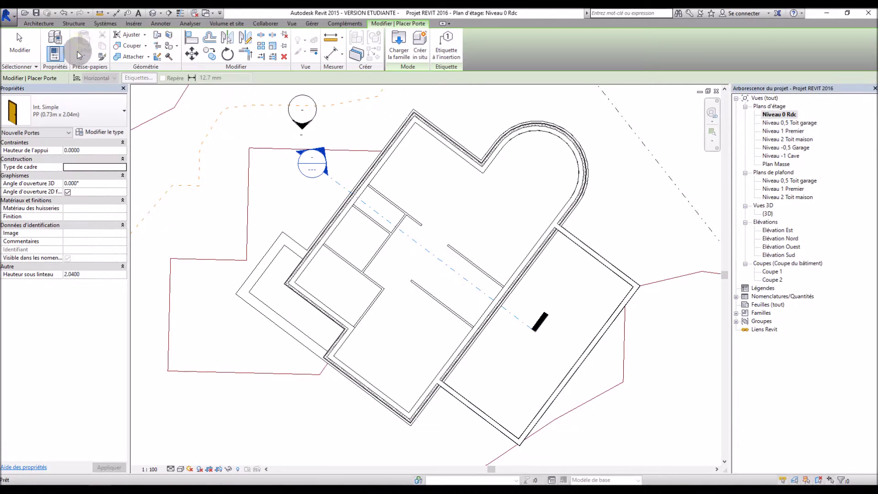
{"action": "left_click", "coordinate": [98, 133]}
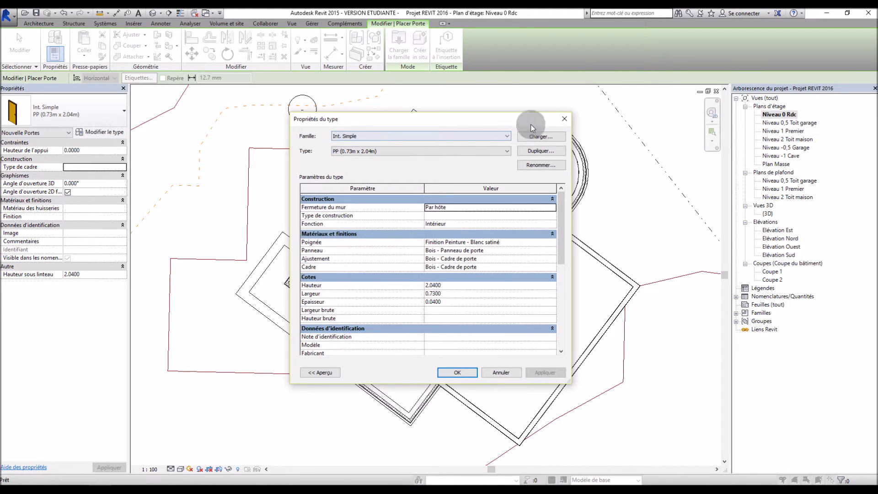
{"action": "left_click", "coordinate": [534, 137]}
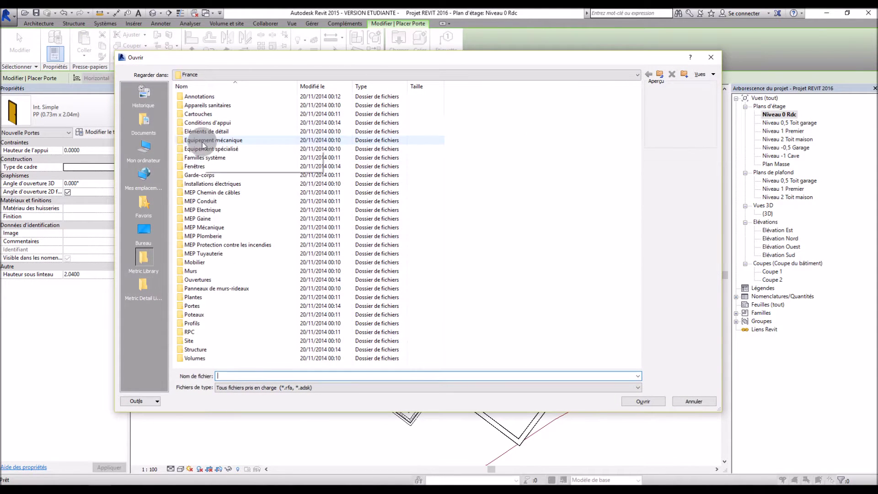
{"action": "double_click", "coordinate": [193, 305]}
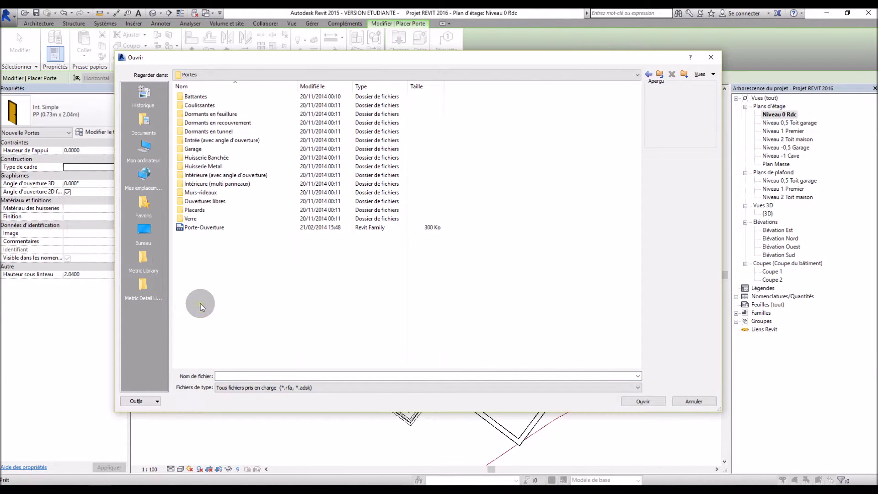
{"action": "left_click", "coordinate": [204, 228]}
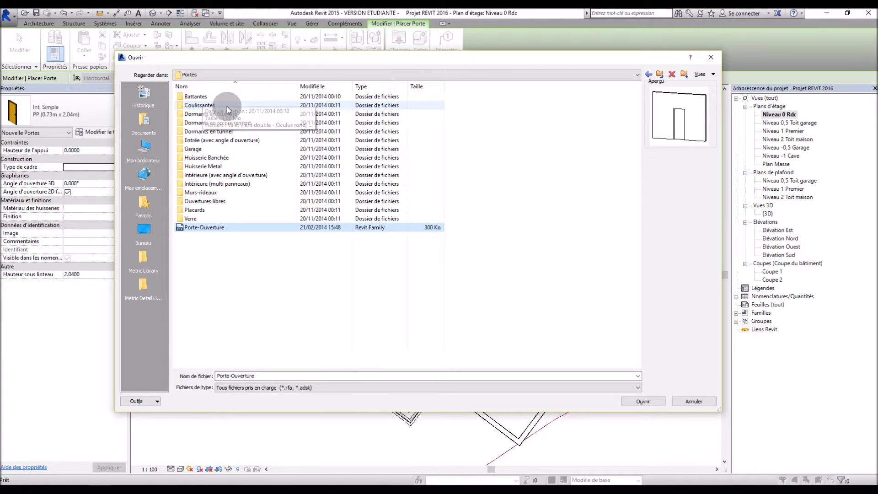
{"action": "left_click", "coordinate": [220, 143]}
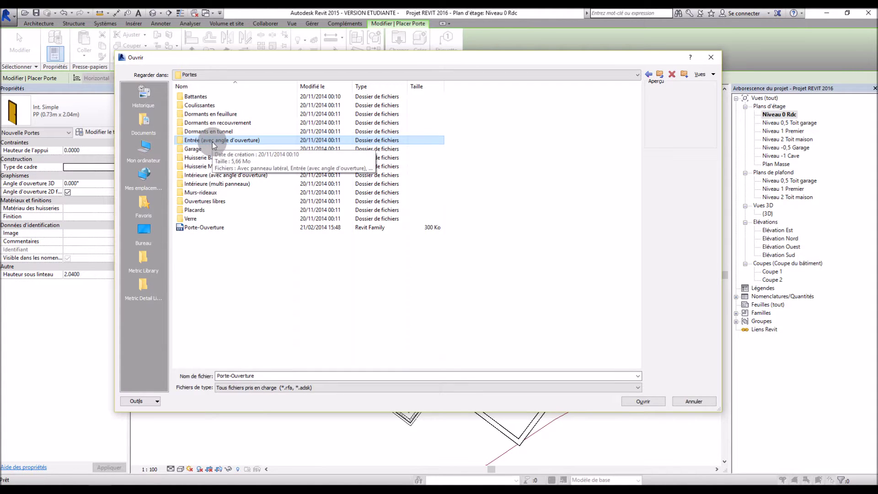
{"action": "double_click", "coordinate": [212, 142]}
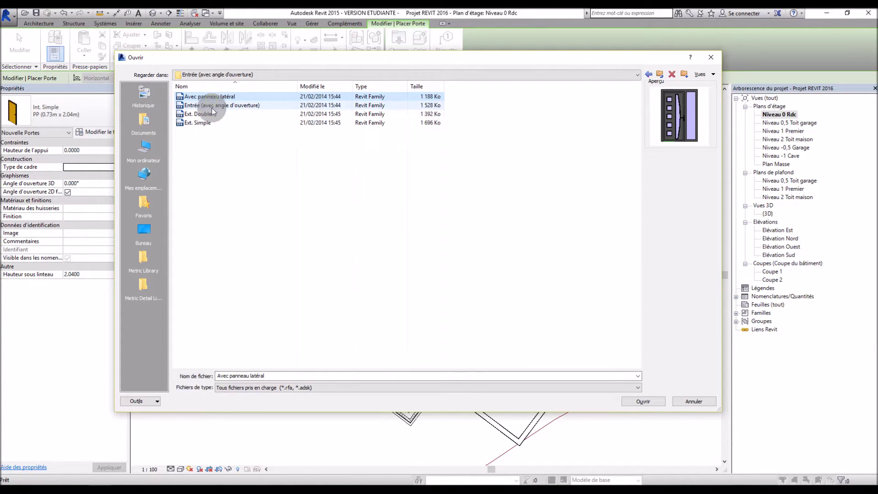
{"action": "left_click", "coordinate": [212, 108]}
{"action": "left_click", "coordinate": [203, 123]}
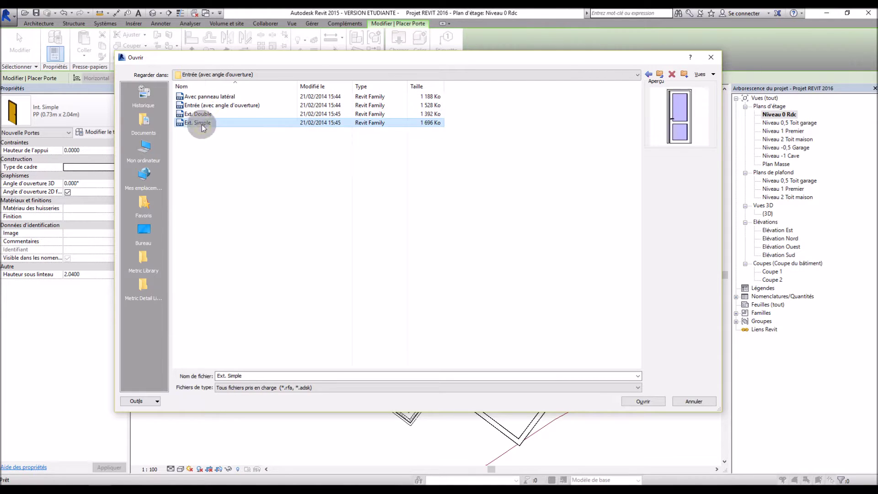
{"action": "left_click", "coordinate": [216, 94]}
{"action": "left_click", "coordinate": [622, 375]}
{"action": "left_click", "coordinate": [644, 401]}
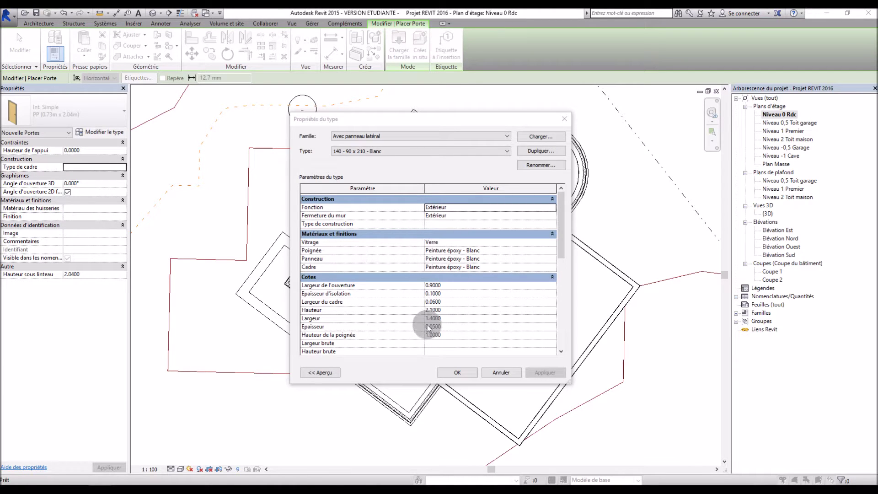
Accept the 140 - 90 x 210 - Blanc type and place one door, swinging inward, in the exterior wall along the terrace
{"action": "scroll", "coordinate": [447, 345], "scroll_direction": "down", "scroll_amount": 5}
{"action": "scroll", "coordinate": [447, 345], "scroll_direction": "down", "scroll_amount": 2}
{"action": "scroll", "coordinate": [449, 344], "scroll_direction": "up", "scroll_amount": 7}
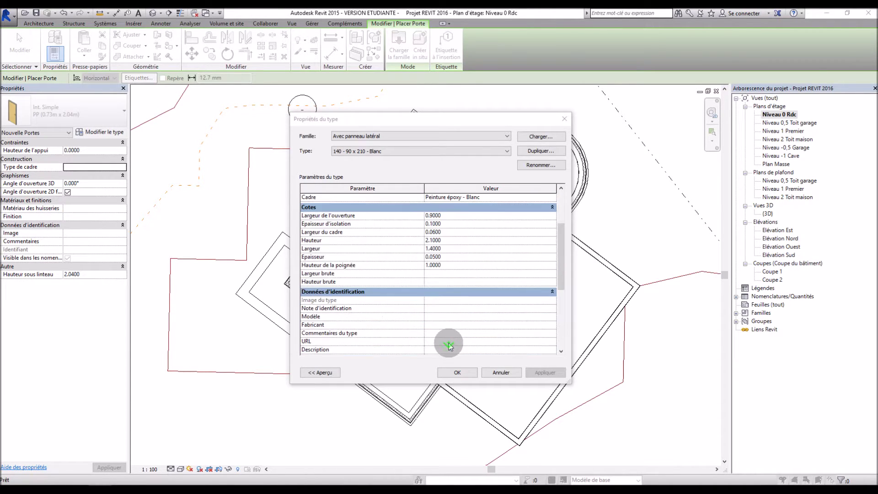
{"action": "left_click", "coordinate": [465, 374]}
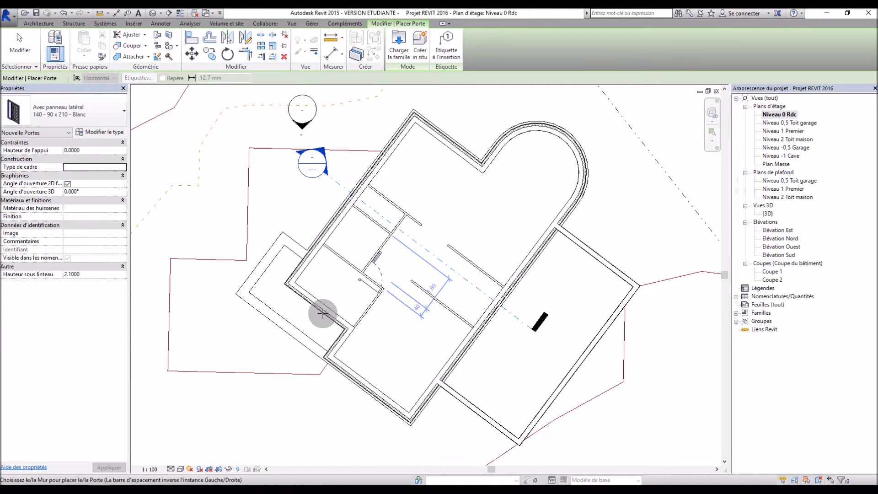
{"action": "scroll", "coordinate": [300, 316], "scroll_direction": "up", "scroll_amount": 3}
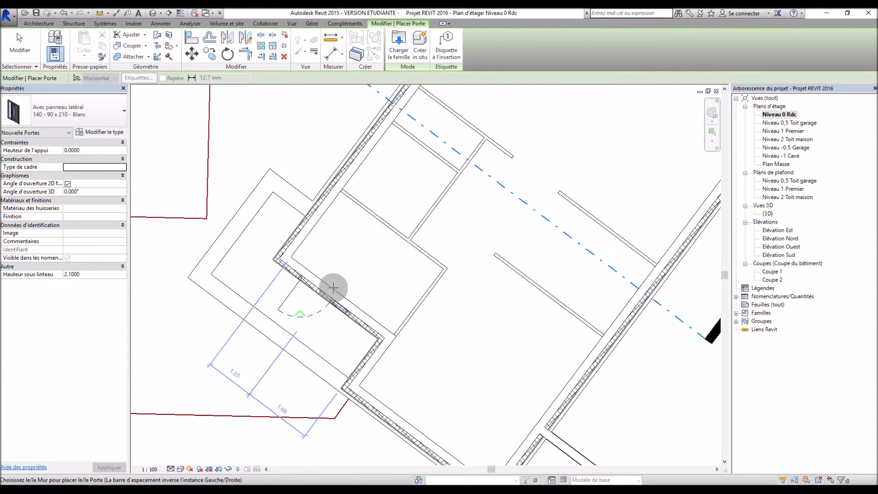
{"action": "left_click", "coordinate": [340, 312]}
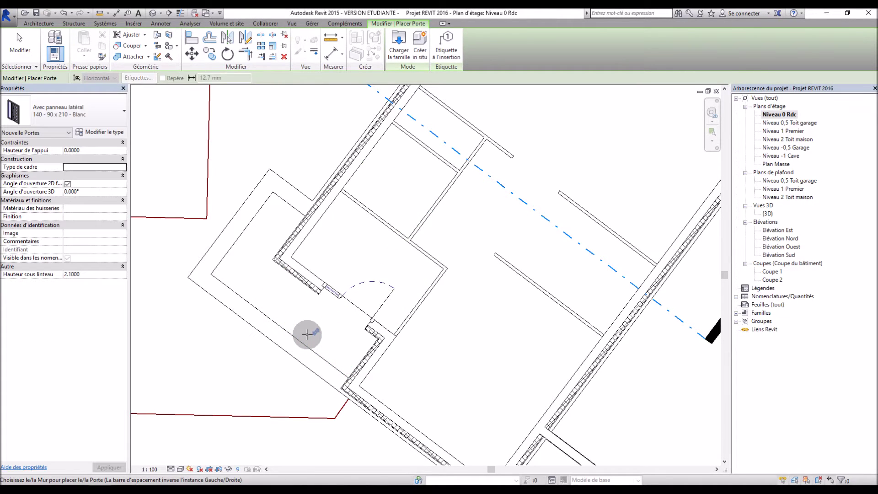
{"action": "key", "text": "Escape"}
{"action": "key", "text": "Escape"}
Set the entrance door's distance from the nearby exterior wall corner to 0.5 m
{"action": "scroll", "coordinate": [307, 335], "scroll_direction": "up", "scroll_amount": 4}
{"action": "left_click", "coordinate": [383, 265]}
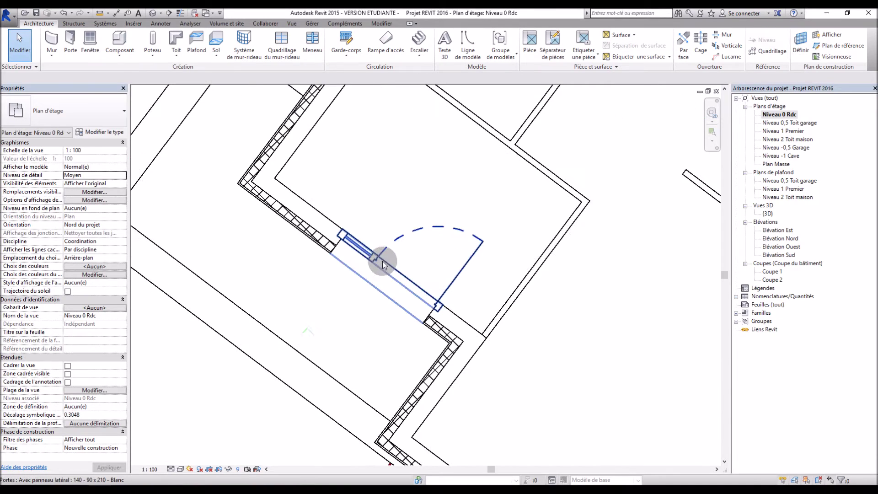
{"action": "left_click", "coordinate": [376, 260]}
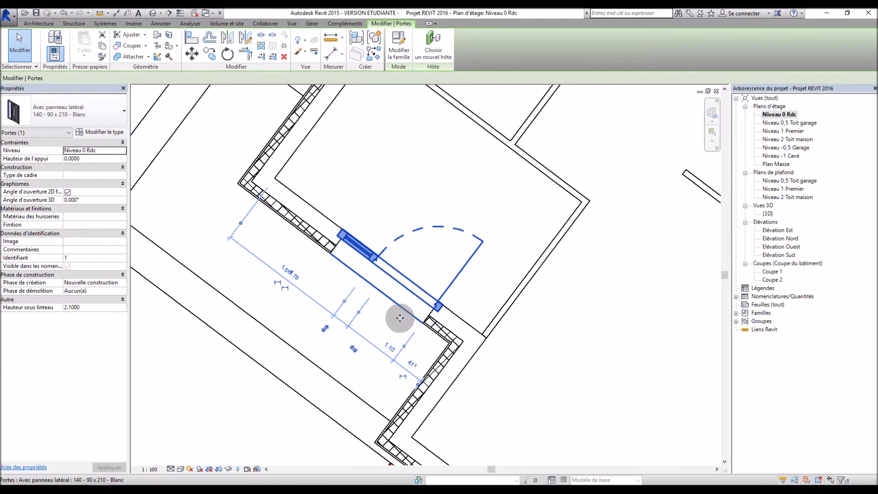
{"action": "left_click", "coordinate": [409, 363]}
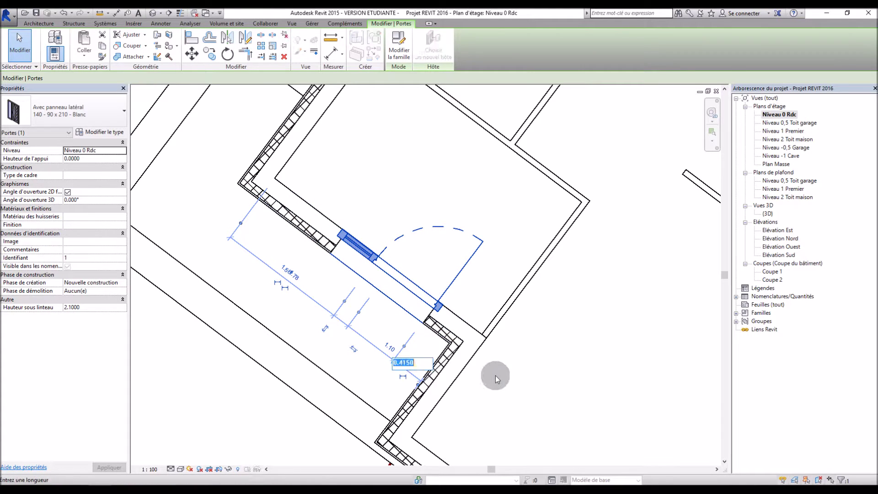
{"action": "type", "text": "0.5"}
{"action": "key", "text": "Return"}
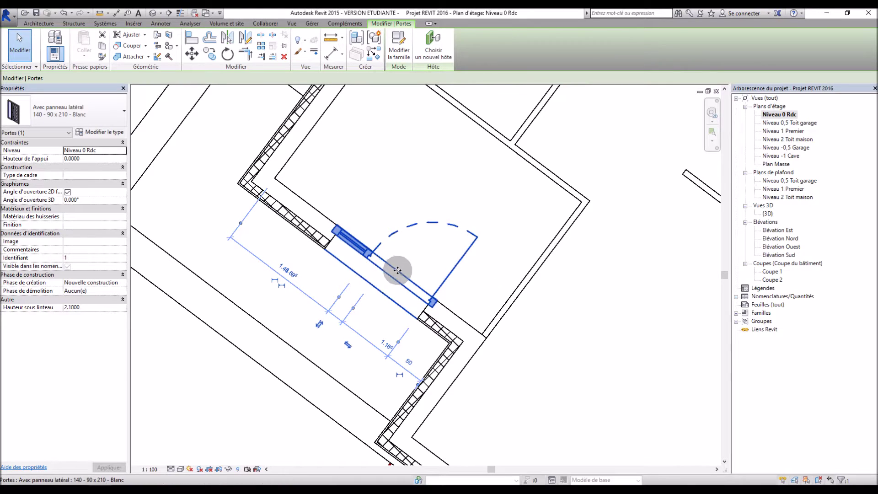
Try the entrance door's opposite facing and hinge side, finishing with the original inward swing
{"action": "left_click", "coordinate": [320, 325]}
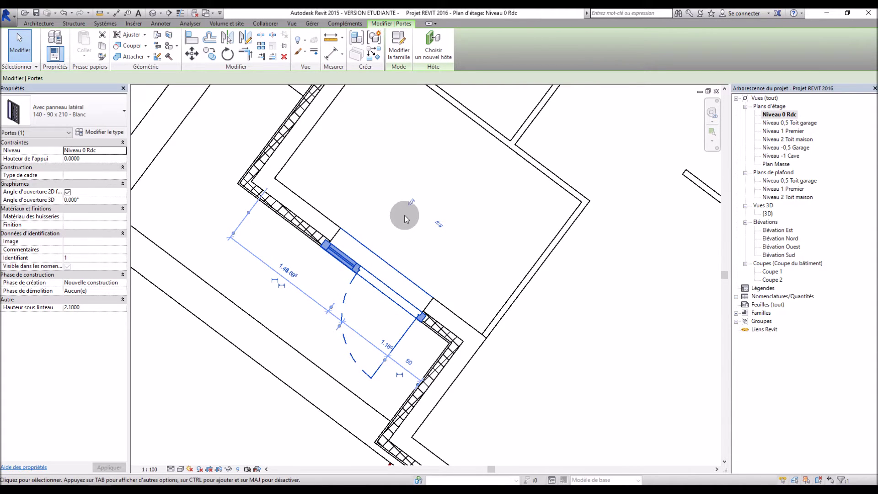
{"action": "left_click", "coordinate": [411, 204]}
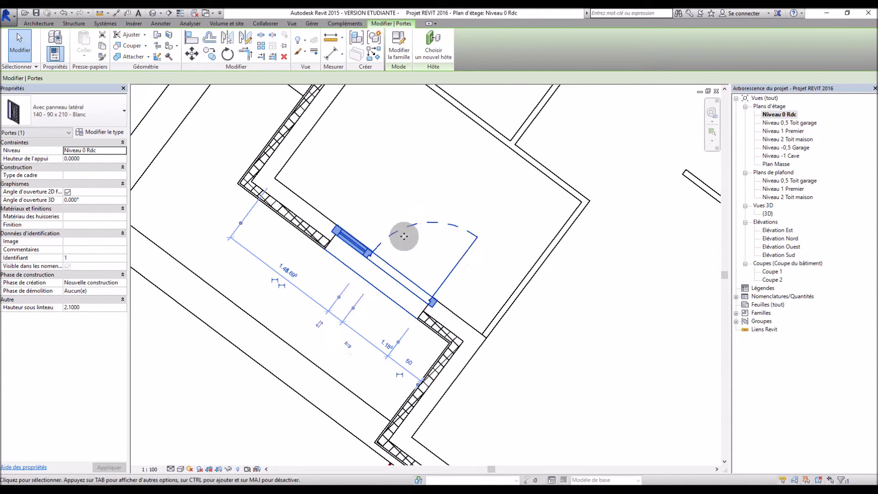
{"action": "left_click", "coordinate": [348, 346]}
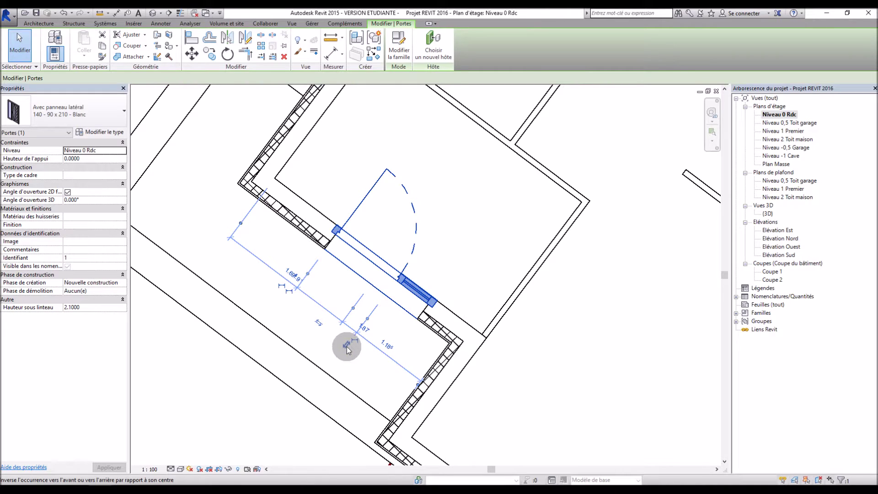
{"action": "left_click", "coordinate": [347, 346]}
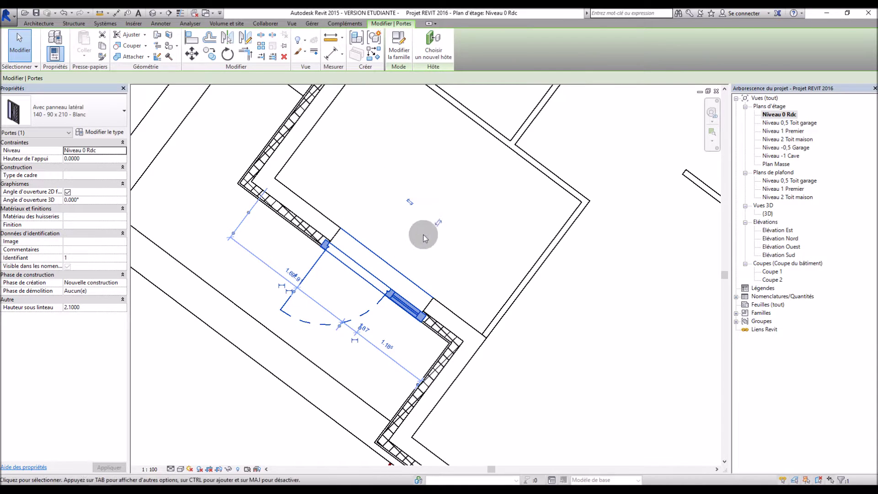
{"action": "left_click", "coordinate": [439, 221]}
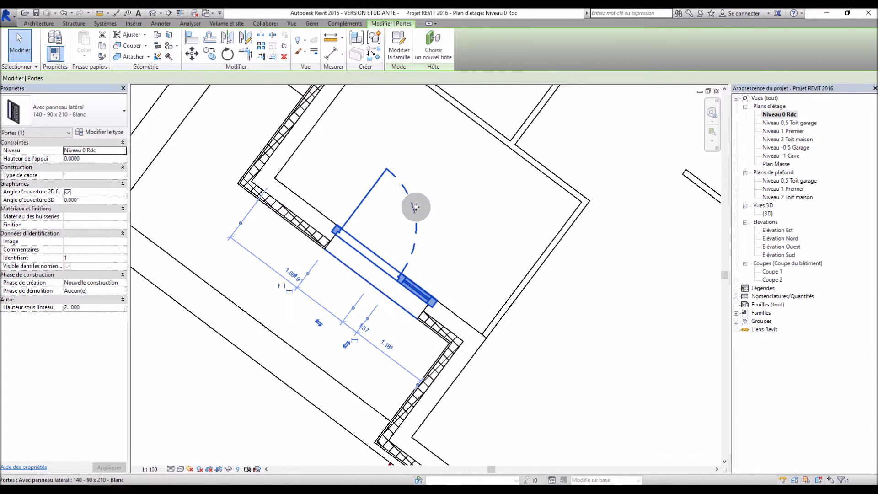
{"action": "left_click", "coordinate": [320, 325]}
Open the {3D} view and examine the entrance door from the terrace side
{"action": "scroll", "coordinate": [479, 224], "scroll_direction": "down", "scroll_amount": 3}
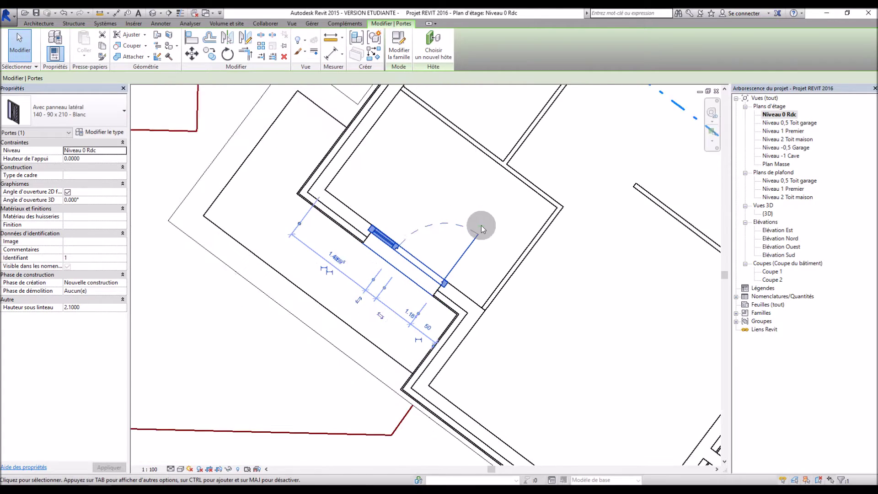
{"action": "scroll", "coordinate": [480, 224], "scroll_direction": "up", "scroll_amount": 2}
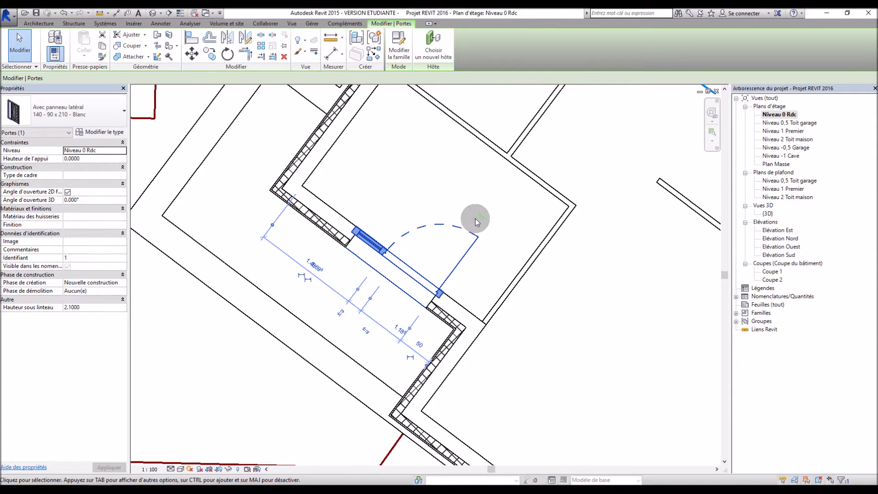
{"action": "scroll", "coordinate": [475, 222], "scroll_direction": "down", "scroll_amount": 1}
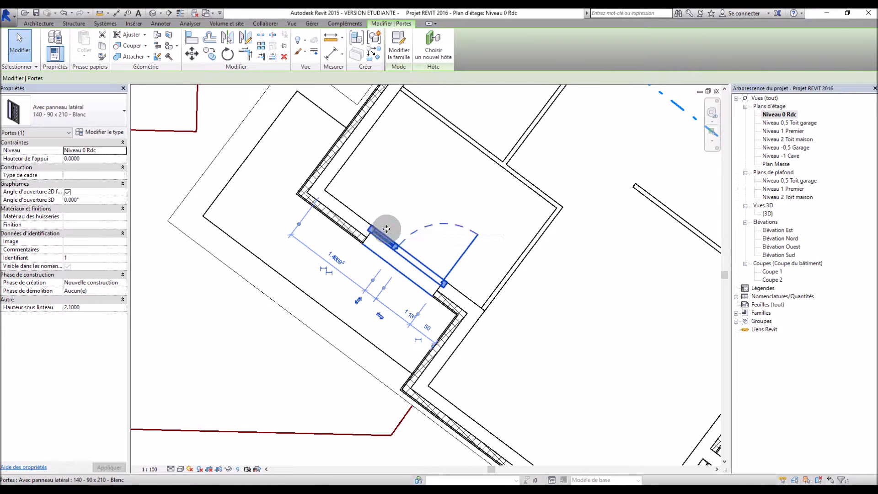
{"action": "double_click", "coordinate": [767, 214]}
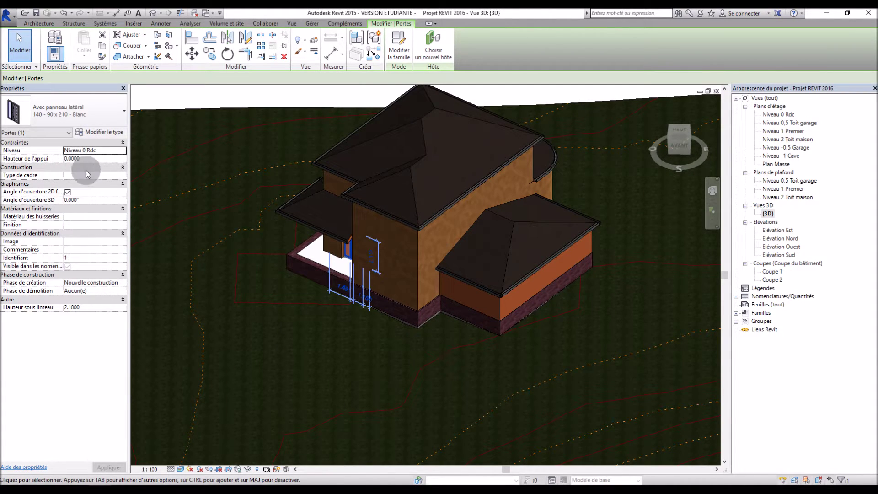
{"action": "scroll", "coordinate": [194, 272], "scroll_direction": "up", "scroll_amount": 3}
{"action": "middle_click_drag", "start_coordinate": [399, 181], "coordinate": [484, 156], "text": "shift"}
{"action": "scroll", "coordinate": [503, 220], "scroll_direction": "up", "scroll_amount": 4}
{"action": "double_click", "coordinate": [559, 227]}
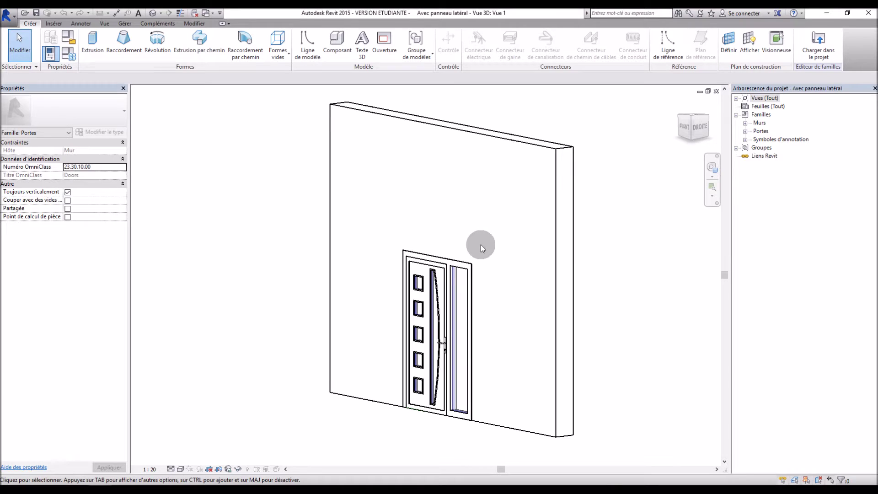
{"action": "left_click", "coordinate": [716, 91]}
{"action": "left_click", "coordinate": [448, 257]}
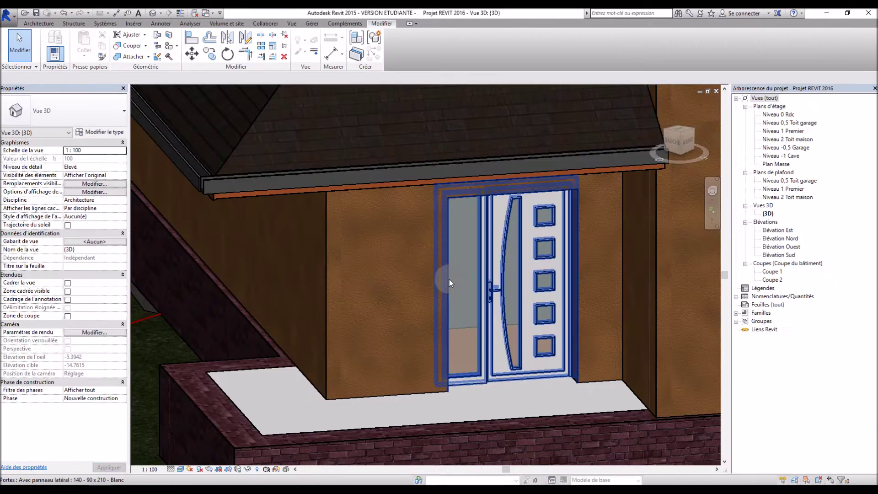
Try a handle height (Hauteur de la poignée) of 1.4 for the entrance door type 140 - 90 x 210 - Blanc
{"action": "scroll", "coordinate": [565, 255], "scroll_direction": "up", "scroll_amount": 2}
{"action": "left_click", "coordinate": [565, 255]}
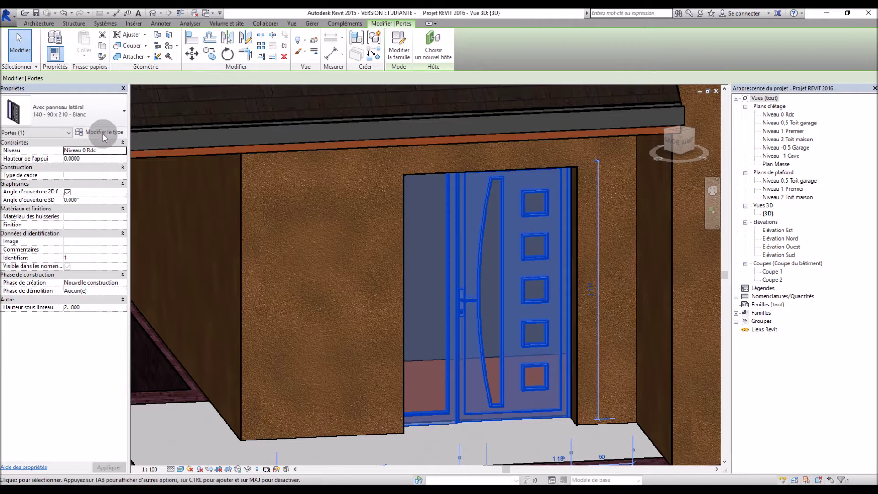
{"action": "left_click", "coordinate": [105, 132]}
{"action": "left_click_drag", "start_coordinate": [470, 127], "coordinate": [271, 134]}
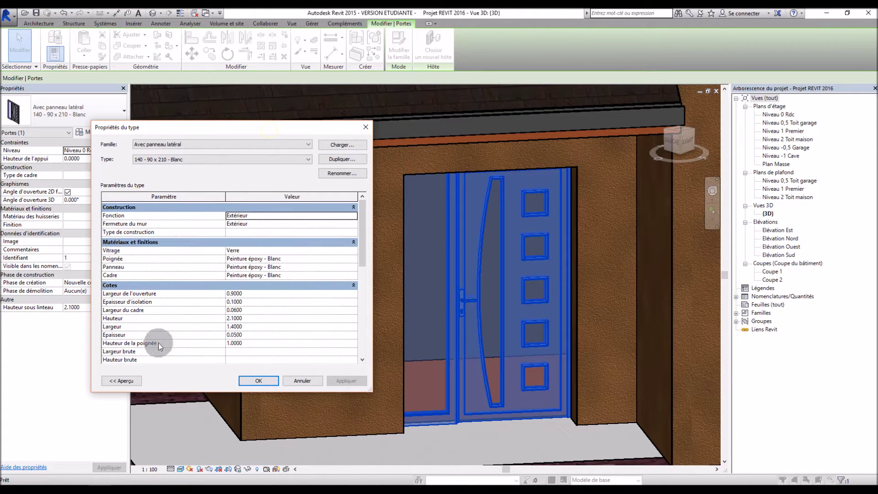
{"action": "left_click", "coordinate": [248, 343]}
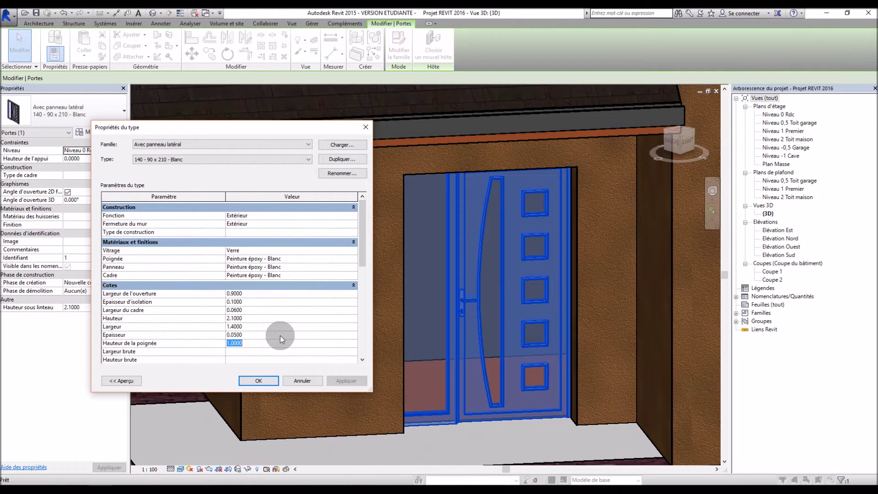
{"action": "type", "text": "1.4"}
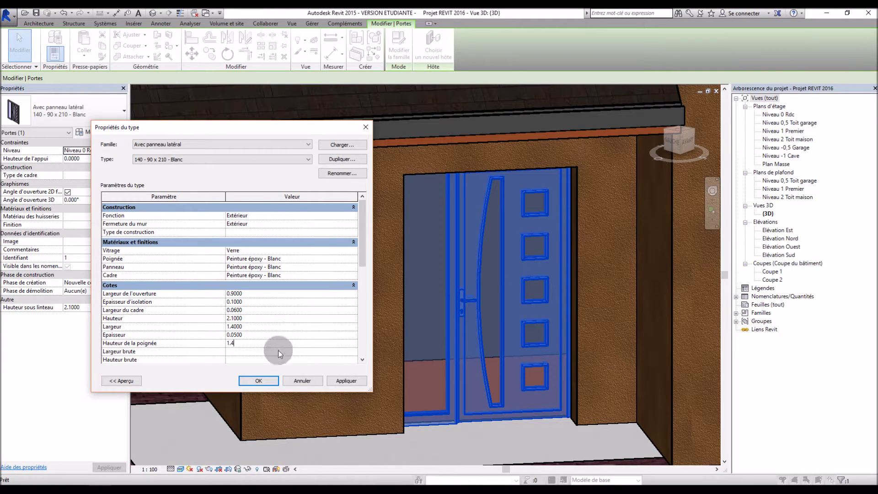
{"action": "left_click", "coordinate": [353, 385]}
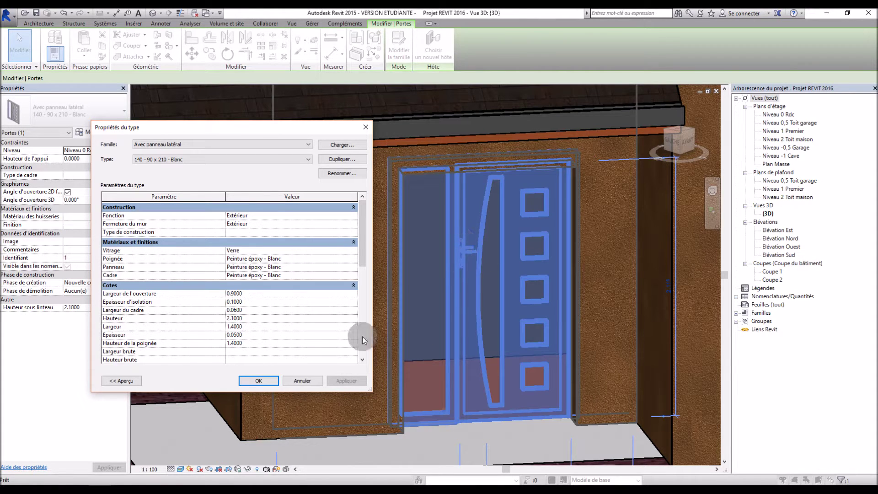
{"action": "left_click", "coordinate": [259, 383]}
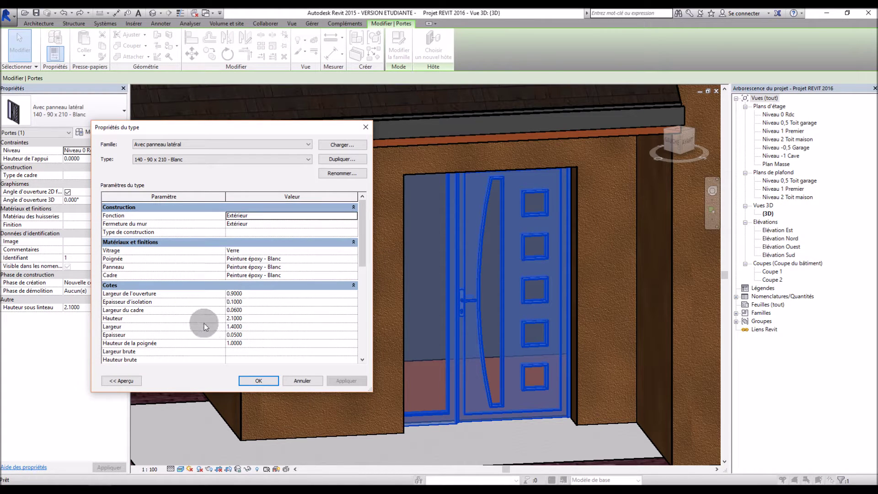
Try a width (Largeur) of 2 for the entrance door type and deselect the door
{"action": "type", "text": "2"}
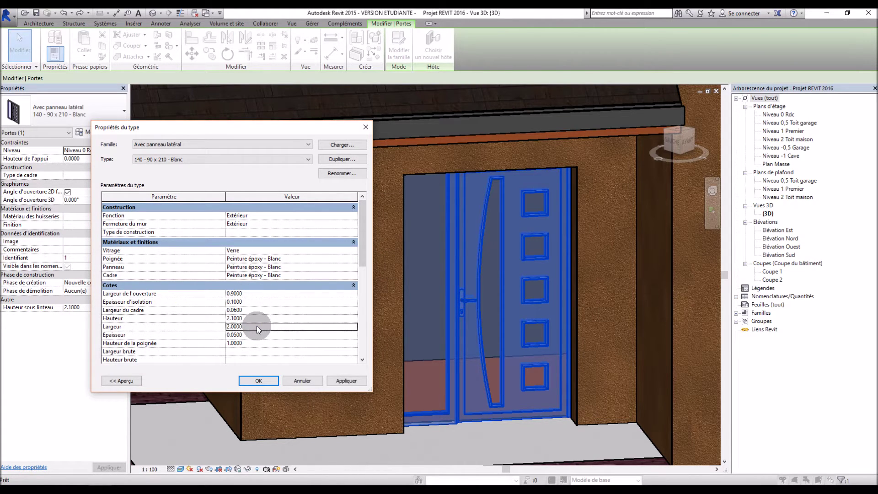
{"action": "left_click", "coordinate": [347, 380]}
{"action": "left_click", "coordinate": [258, 380]}
{"action": "middle_click_drag", "start_coordinate": [531, 368], "coordinate": [564, 367], "text": "shift"}
{"action": "key", "text": "Escape"}
Reopen the Niveau 0 Rdc floor plan at the partitions near the entrance door
{"action": "scroll", "coordinate": [535, 373], "scroll_direction": "down", "scroll_amount": 5}
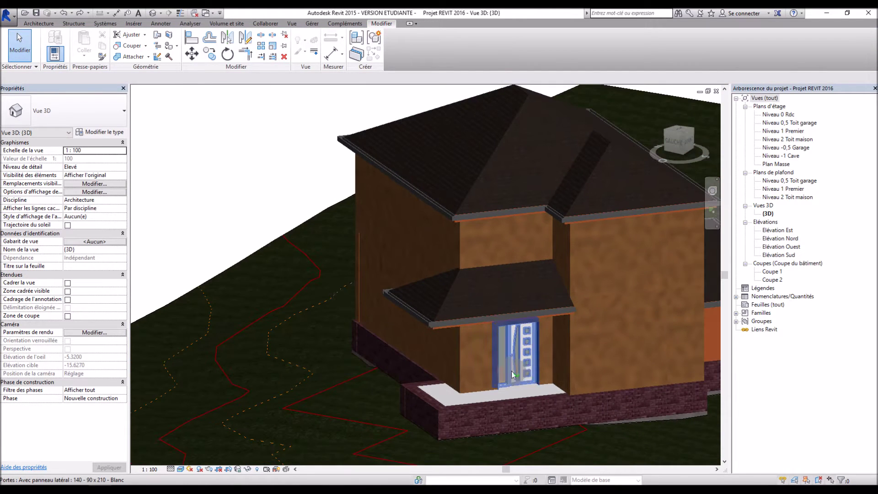
{"action": "scroll", "coordinate": [458, 312], "scroll_direction": "down", "scroll_amount": 3}
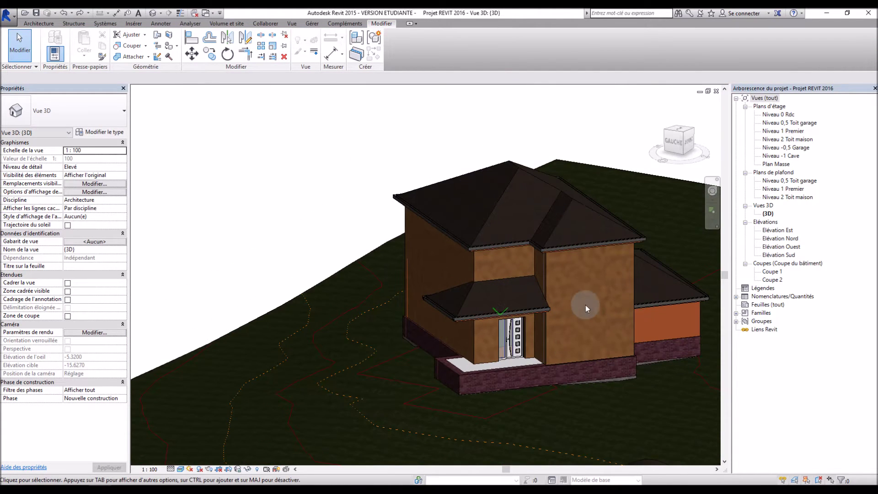
{"action": "double_click", "coordinate": [785, 116]}
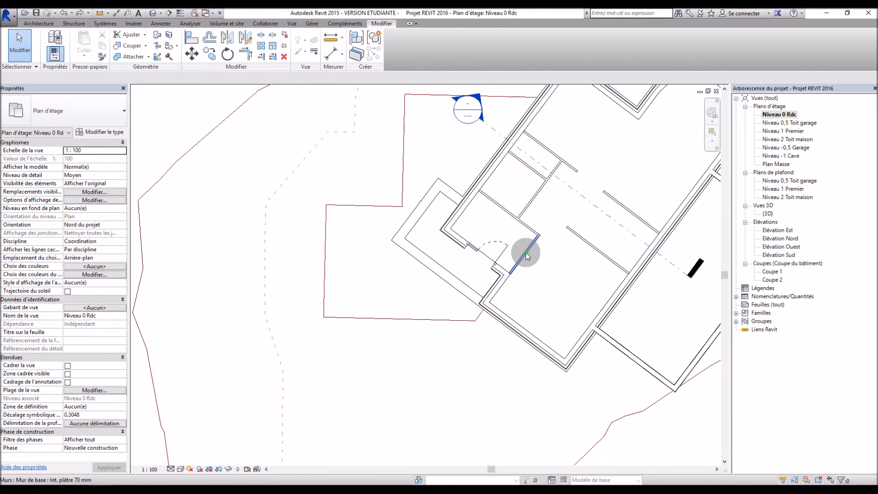
{"action": "scroll", "coordinate": [643, 171], "scroll_direction": "down", "scroll_amount": 3}
{"action": "scroll", "coordinate": [644, 169], "scroll_direction": "up", "scroll_amount": 5}
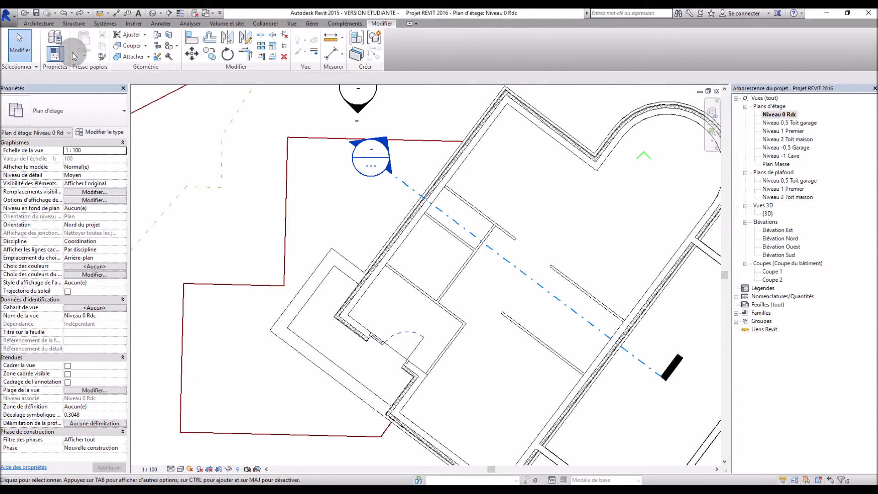
Place two Int. Simple PP (0.83m x 2.04m) doors, each centred in the partition closing one of the two small rooms and swinging inward
{"action": "left_click", "coordinate": [41, 23]}
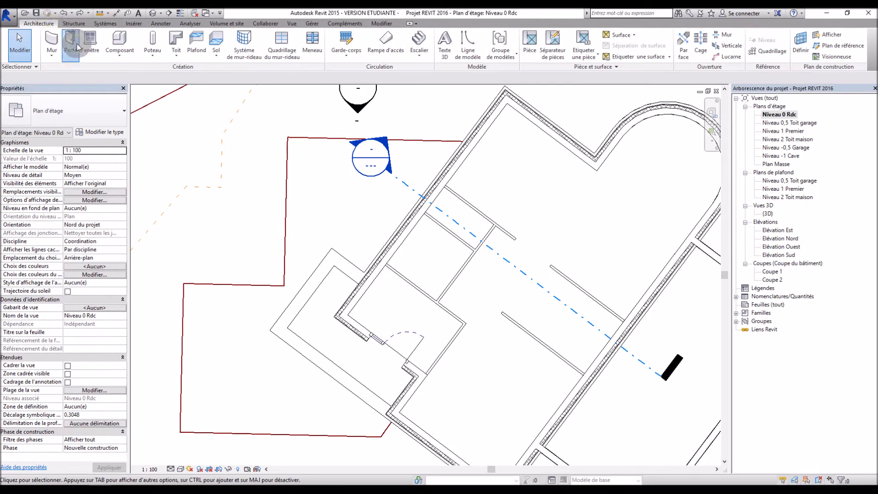
{"action": "left_click", "coordinate": [71, 44]}
{"action": "left_click", "coordinate": [89, 114]}
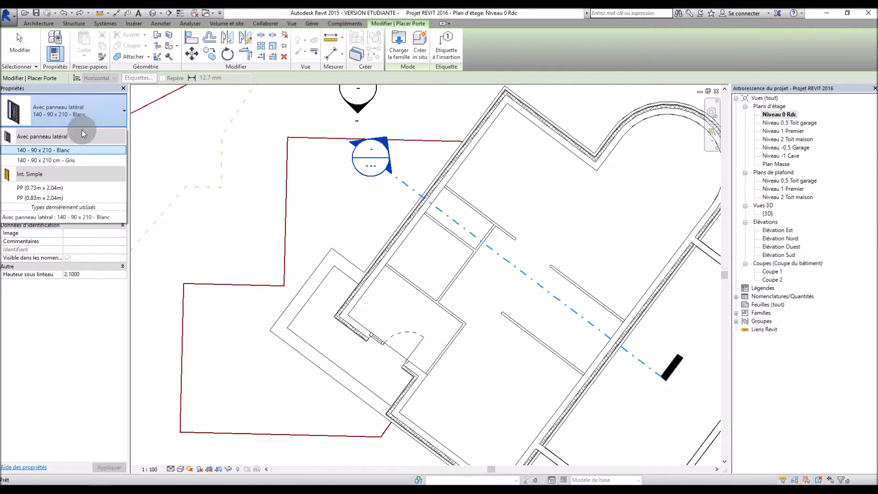
{"action": "mouse_move", "coordinate": [70, 191]}
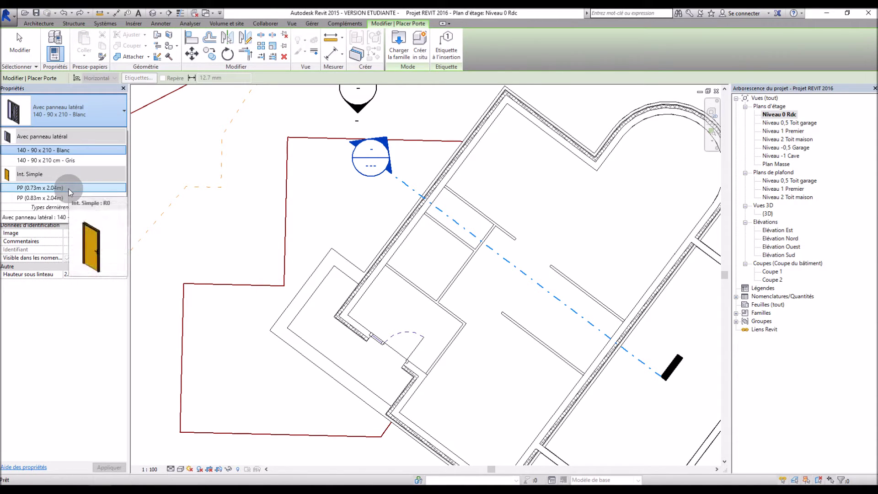
{"action": "left_click", "coordinate": [69, 197]}
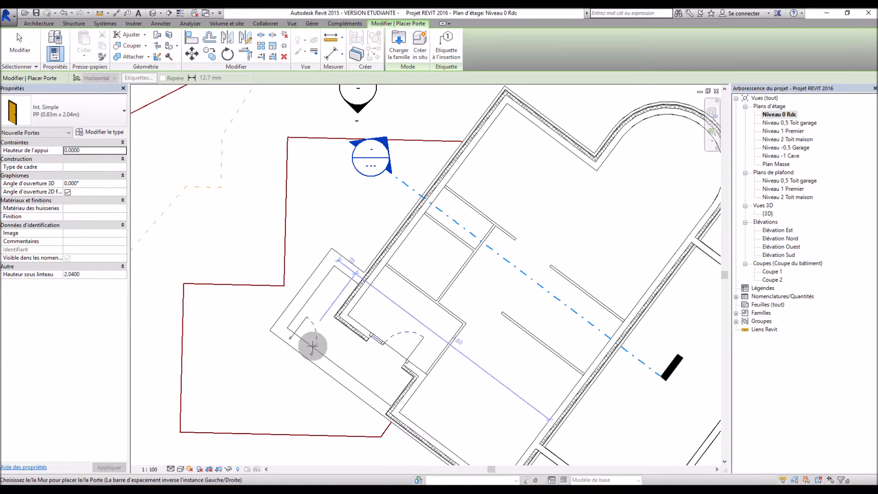
{"action": "scroll", "coordinate": [439, 368], "scroll_direction": "up", "scroll_amount": 2}
{"action": "scroll", "coordinate": [439, 369], "scroll_direction": "down", "scroll_amount": 1}
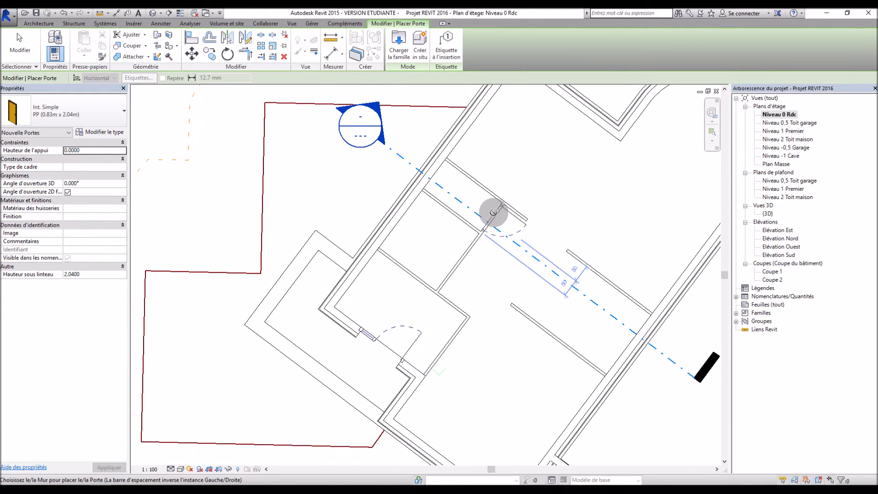
{"action": "scroll", "coordinate": [493, 212], "scroll_direction": "up", "scroll_amount": 2}
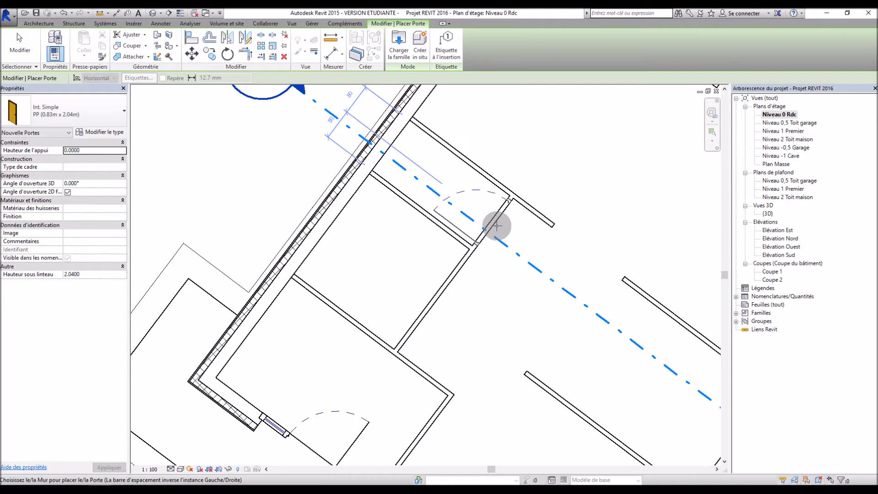
{"action": "left_click", "coordinate": [497, 225]}
{"action": "scroll", "coordinate": [464, 323], "scroll_direction": "down", "scroll_amount": 2}
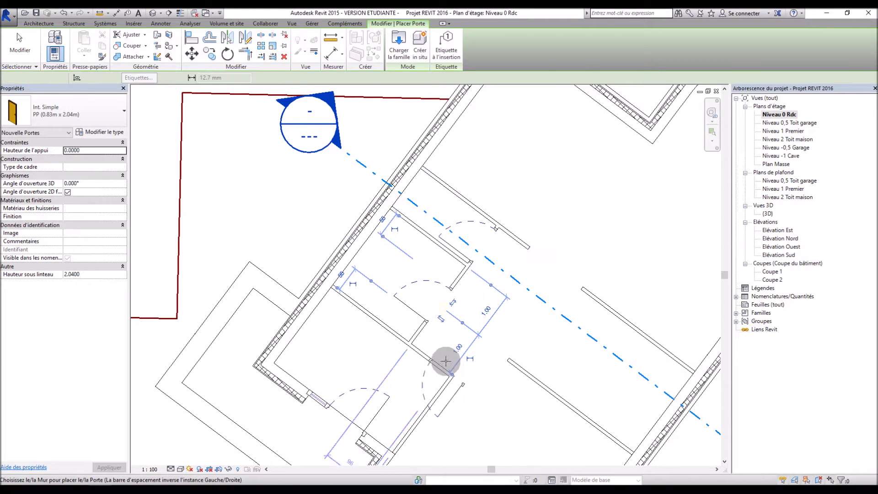
{"action": "scroll", "coordinate": [423, 323], "scroll_direction": "down", "scroll_amount": 3}
{"action": "left_click", "coordinate": [395, 328]}
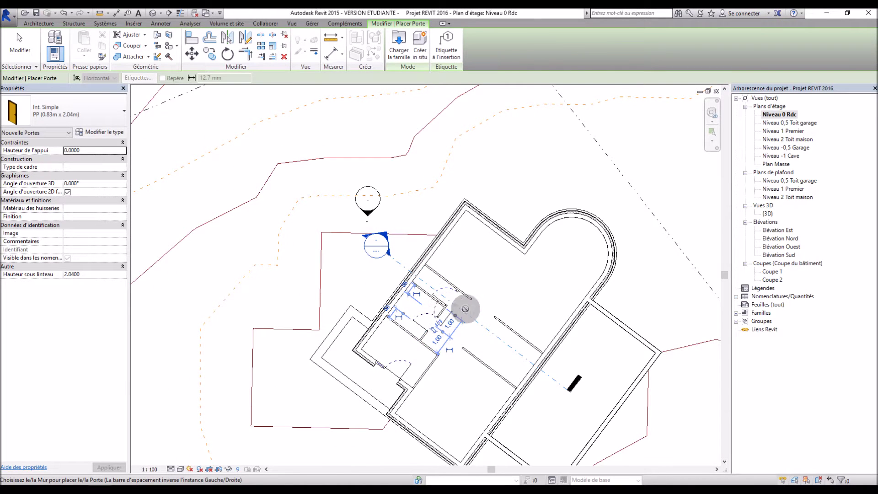
Place another PP (0.83m x 2.04m) door in the short partition between the entrance hall and the corridor, swinging into the hall
{"action": "scroll", "coordinate": [471, 389], "scroll_direction": "up", "scroll_amount": 3}
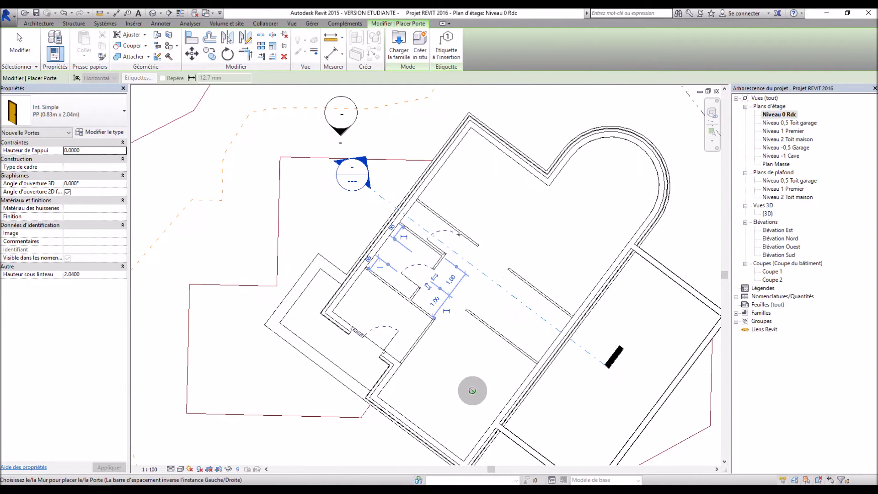
{"action": "scroll", "coordinate": [392, 410], "scroll_direction": "up", "scroll_amount": 2}
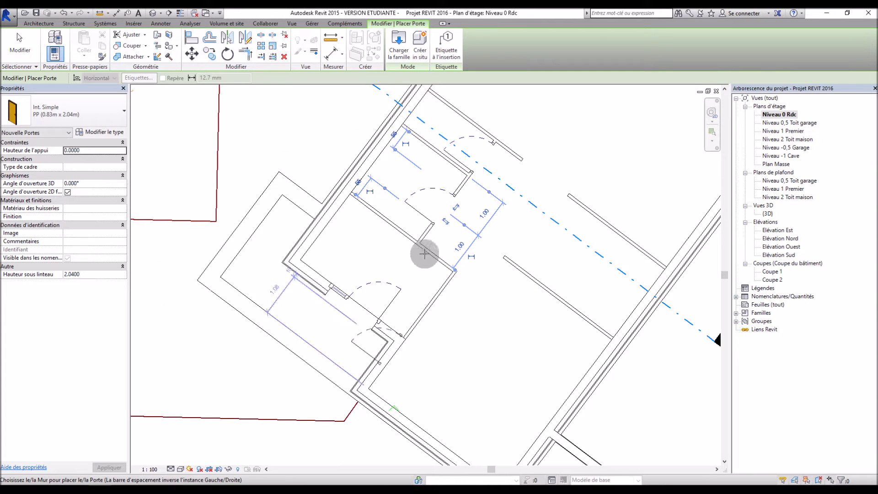
{"action": "scroll", "coordinate": [432, 263], "scroll_direction": "up", "scroll_amount": 2}
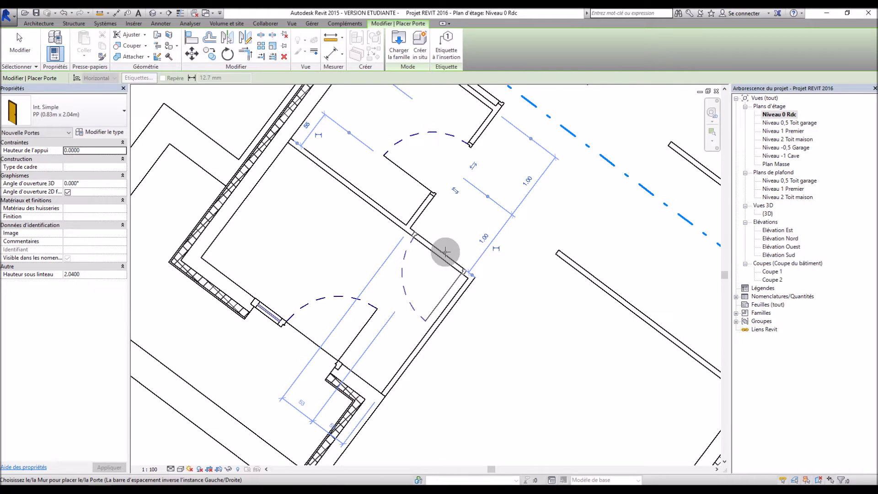
{"action": "left_click", "coordinate": [445, 251]}
{"action": "key", "text": "Escape"}
{"action": "key", "text": "Escape"}
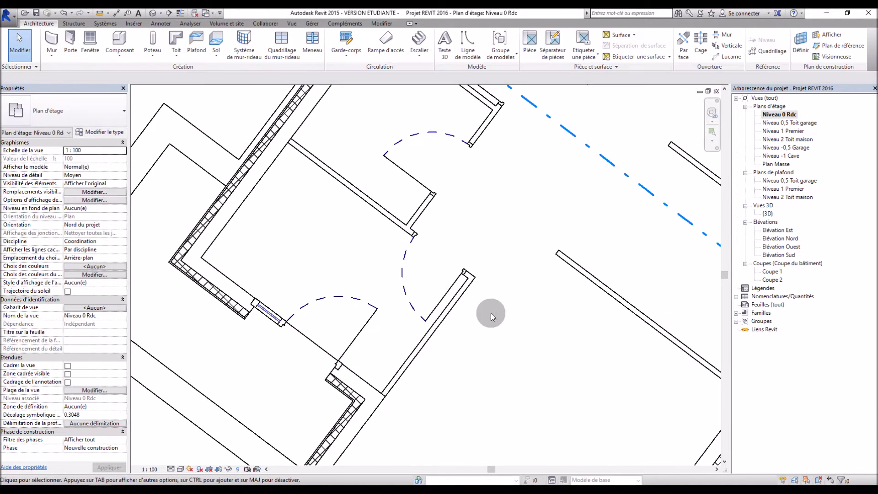
Check the interior doors placed in the hall and small-room partitions on the ground floor plan
{"action": "left_click", "coordinate": [454, 279]}
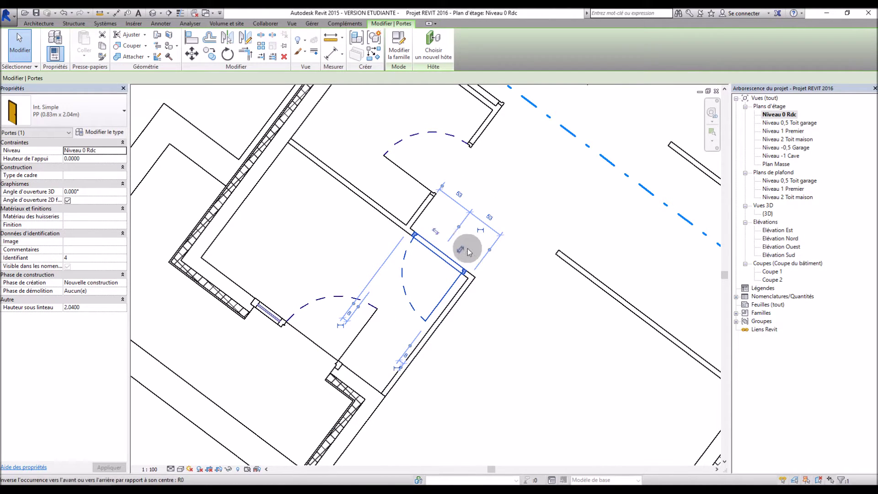
{"action": "left_click", "coordinate": [515, 320]}
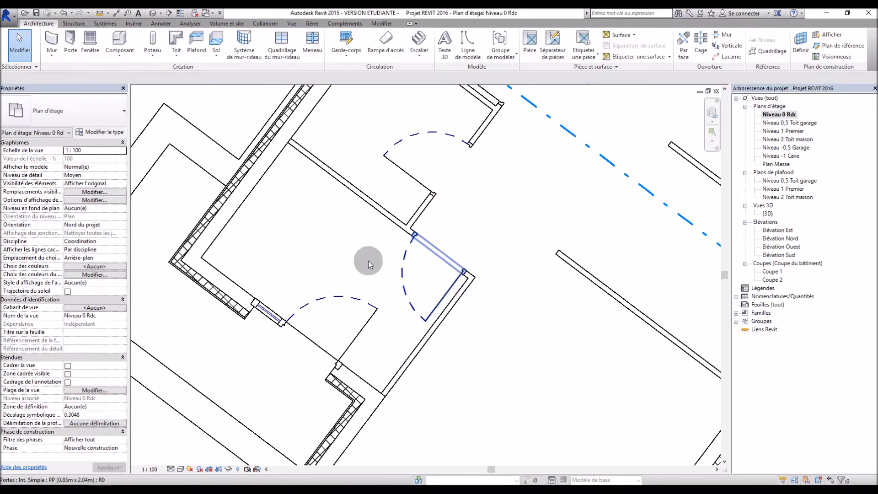
{"action": "scroll", "coordinate": [479, 306], "scroll_direction": "down", "scroll_amount": 3}
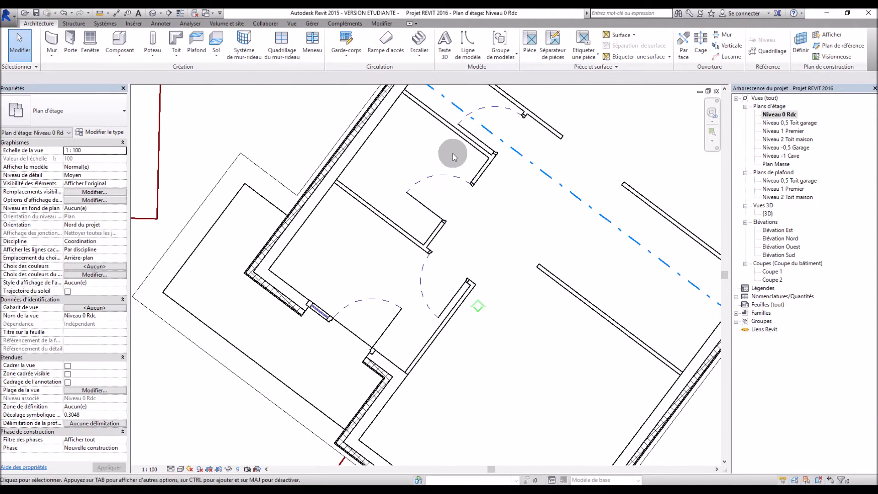
{"action": "left_click", "coordinate": [500, 124]}
{"action": "scroll", "coordinate": [500, 224], "scroll_direction": "up", "scroll_amount": 4}
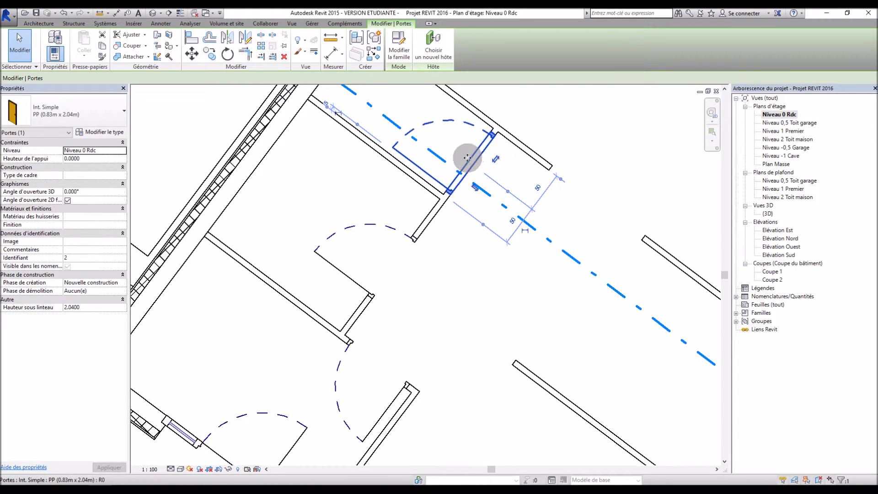
{"action": "scroll", "coordinate": [442, 278], "scroll_direction": "down", "scroll_amount": 2}
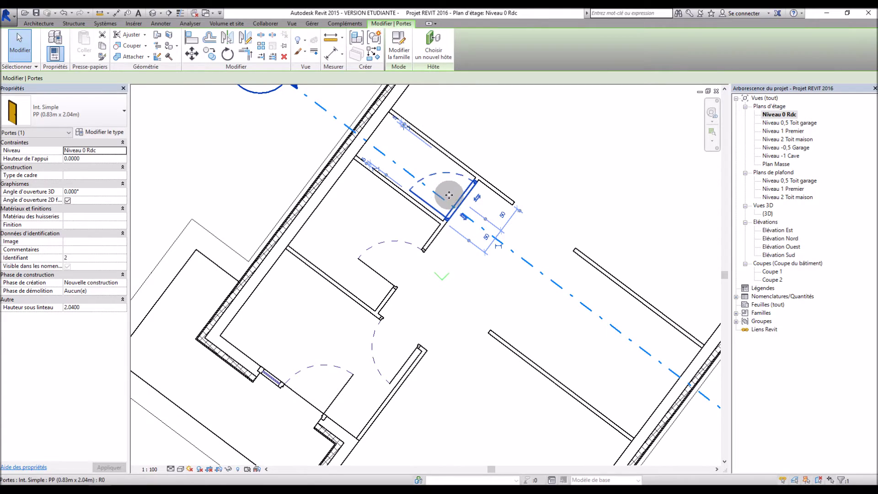
{"action": "left_click", "coordinate": [438, 324]}
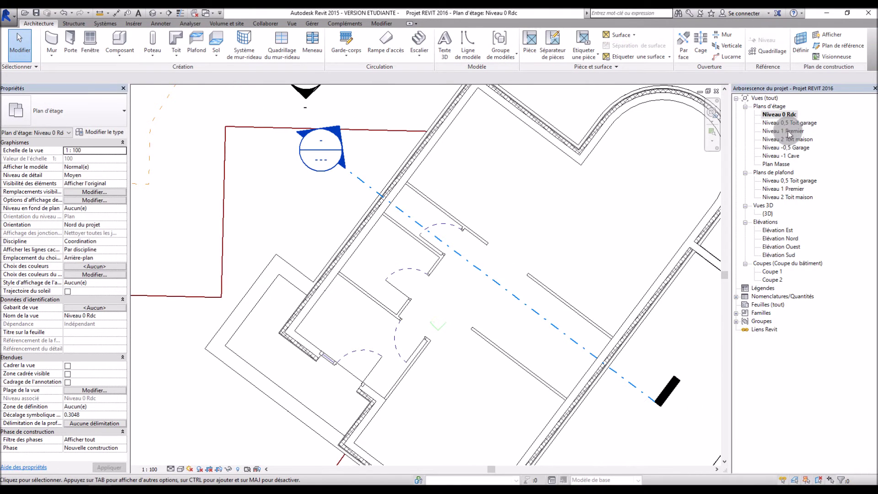
Open the Niveau 1 Premier floor plan at the closet beside the corridor
{"action": "double_click", "coordinate": [782, 132]}
{"action": "scroll", "coordinate": [509, 276], "scroll_direction": "down", "scroll_amount": 4}
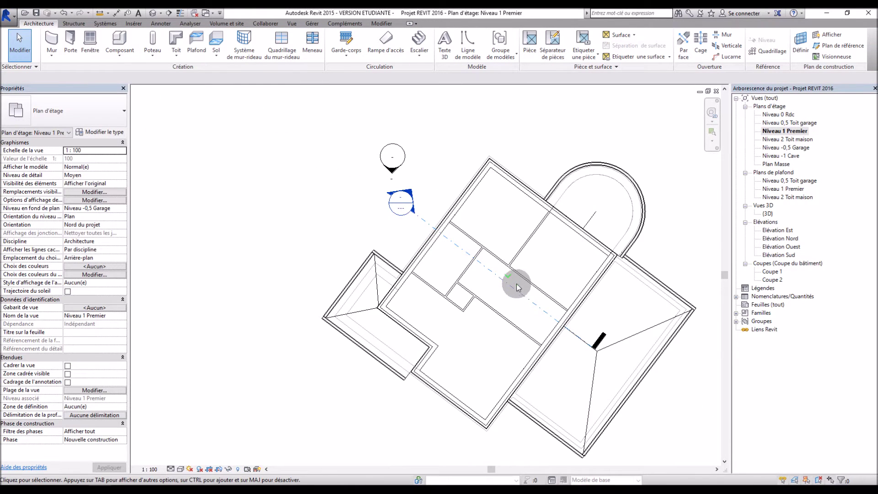
{"action": "scroll", "coordinate": [566, 362], "scroll_direction": "up", "scroll_amount": 1}
{"action": "scroll", "coordinate": [491, 297], "scroll_direction": "up", "scroll_amount": 5}
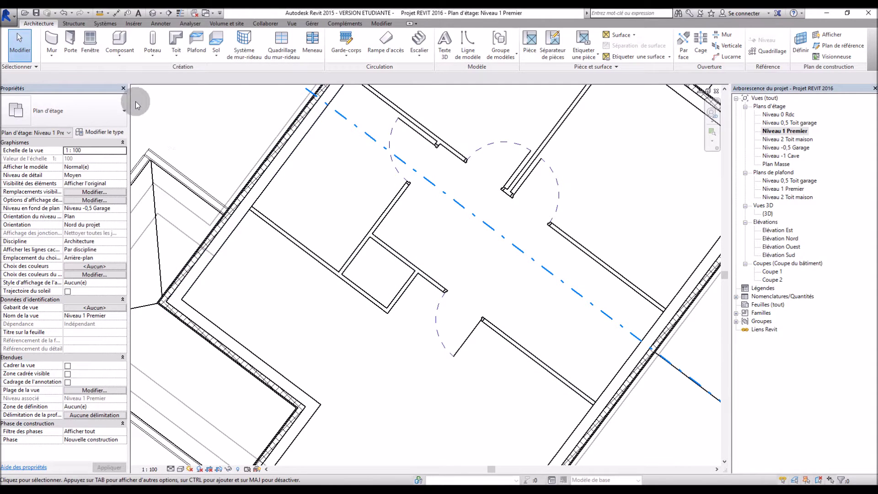
{"action": "scroll", "coordinate": [363, 300], "scroll_direction": "up", "scroll_amount": 2}
Start a new door and browse the family library to the Placards folder under Portes
{"action": "left_click", "coordinate": [70, 43]}
{"action": "left_click", "coordinate": [104, 132]}
{"action": "left_click", "coordinate": [275, 145]}
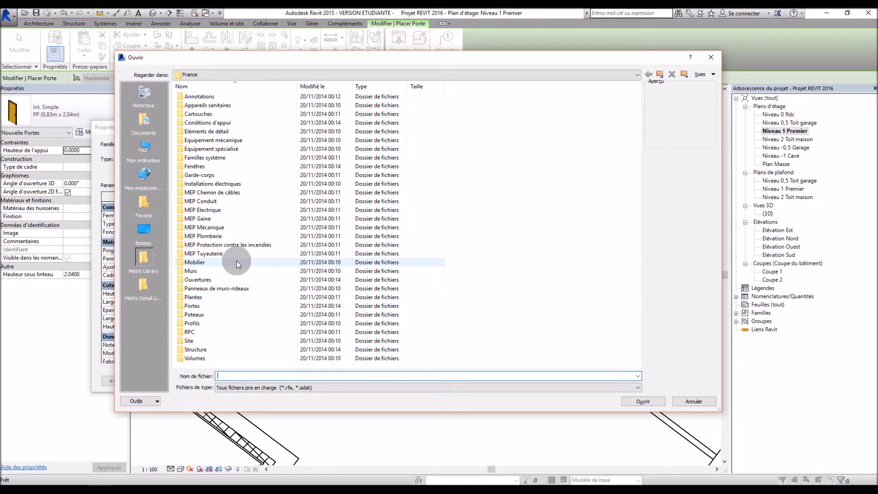
{"action": "double_click", "coordinate": [204, 307]}
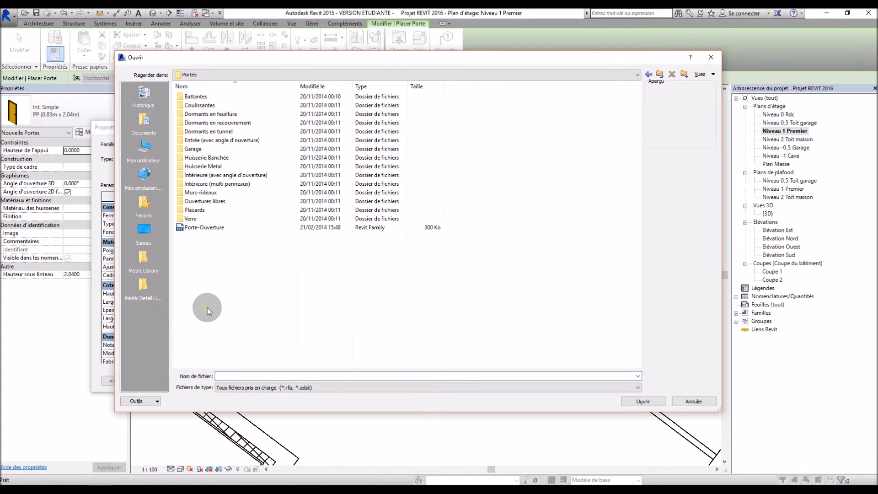
{"action": "double_click", "coordinate": [212, 210]}
Preview the closet door families, load Placard pliante - Haut persienné and accept it as the door type
{"action": "left_click", "coordinate": [229, 98]}
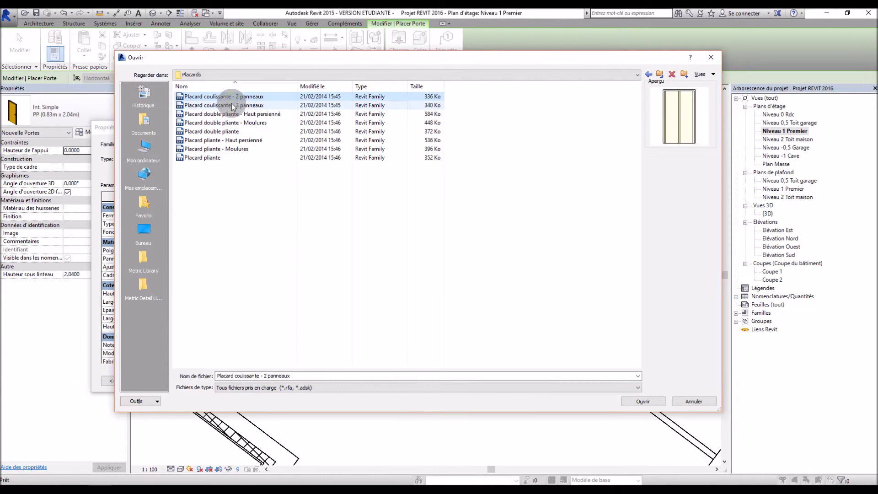
{"action": "left_click", "coordinate": [231, 104]}
{"action": "left_click", "coordinate": [233, 115]}
{"action": "left_click", "coordinate": [234, 123]}
{"action": "left_click", "coordinate": [233, 131]}
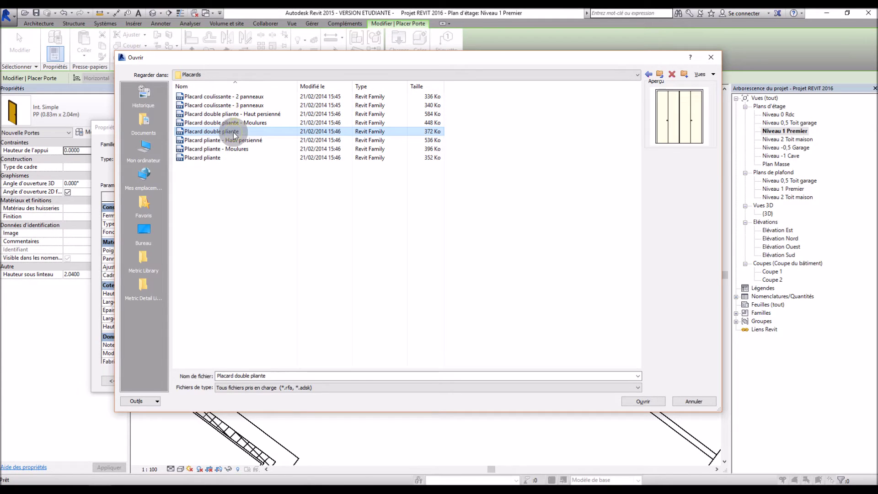
{"action": "left_click", "coordinate": [232, 141]}
{"action": "left_click", "coordinate": [226, 150]}
{"action": "left_click", "coordinate": [214, 157]}
{"action": "left_click", "coordinate": [222, 148]}
{"action": "left_click", "coordinate": [221, 140]}
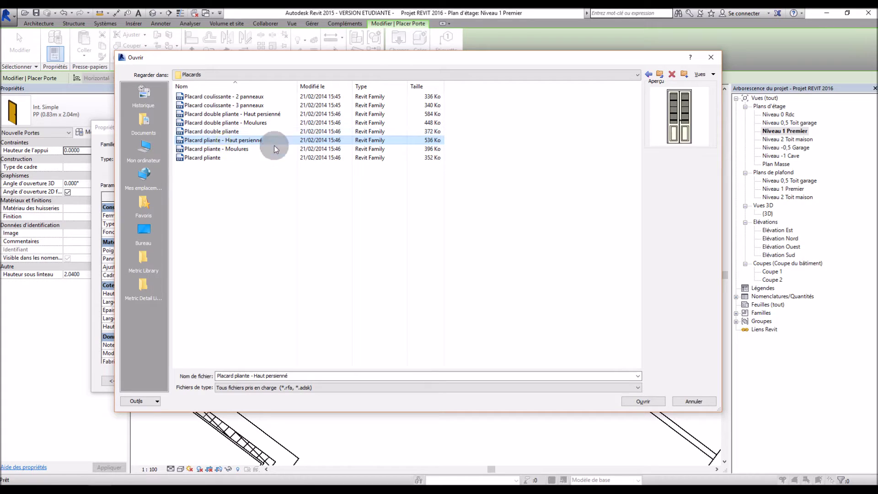
{"action": "left_click", "coordinate": [651, 403]}
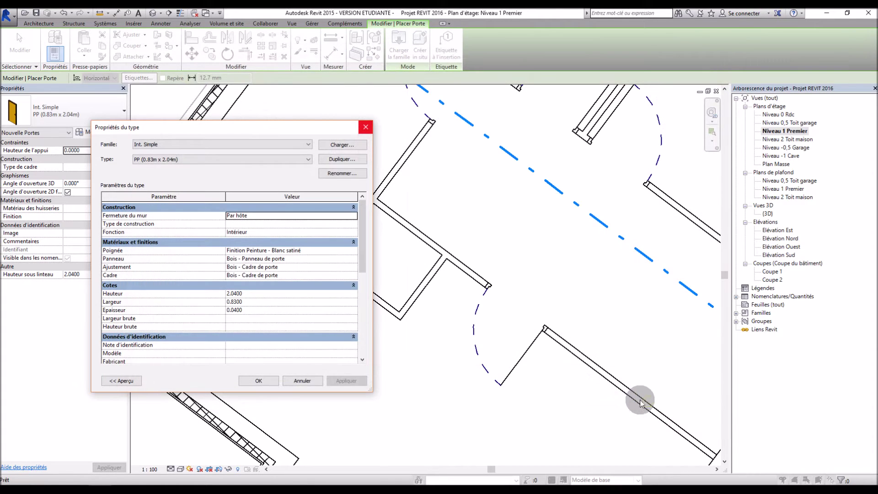
{"action": "left_click", "coordinate": [258, 381]}
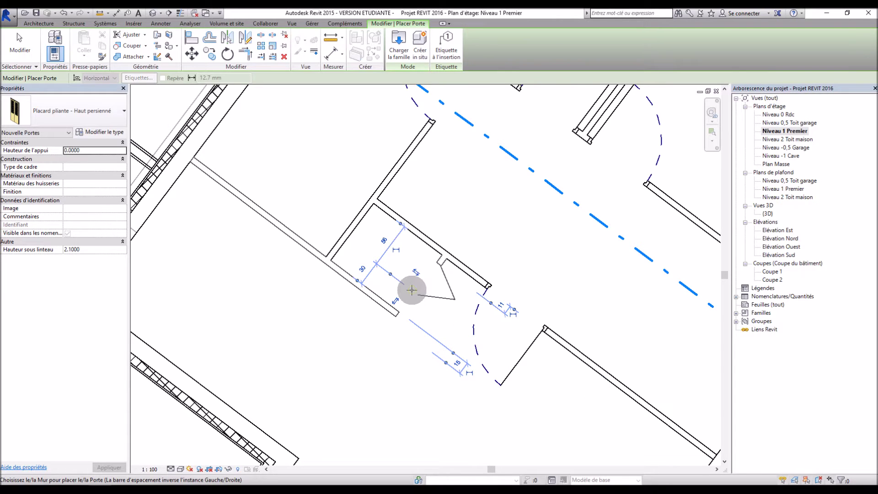
Place the Placard pliante - Haut persienné door in the closet's short front wall, folding outward
{"action": "left_click", "coordinate": [410, 289]}
{"action": "key", "text": "Escape"}
{"action": "key", "text": "Escape"}
Set the distance from the closet door's centre to the corridor-side partition to 0.5, then reduce it to 0.45
{"action": "left_click", "coordinate": [434, 303]}
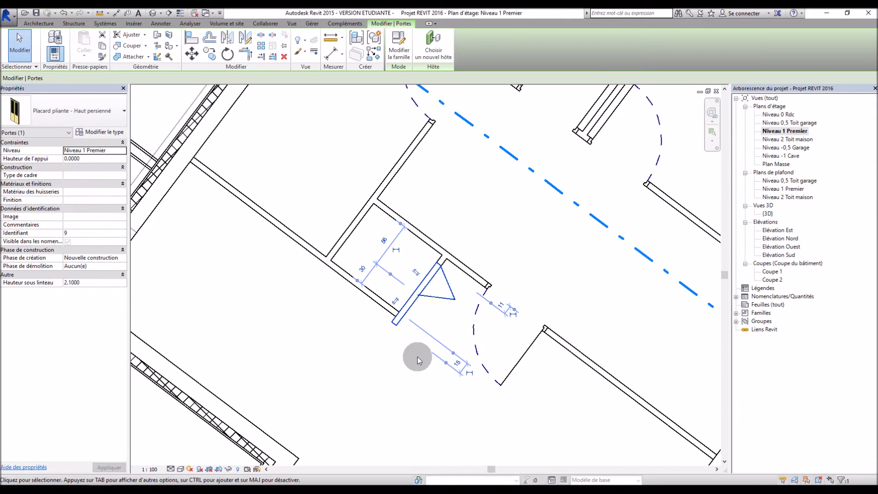
{"action": "scroll", "coordinate": [424, 295], "scroll_direction": "up", "scroll_amount": 2}
{"action": "left_click", "coordinate": [374, 226]}
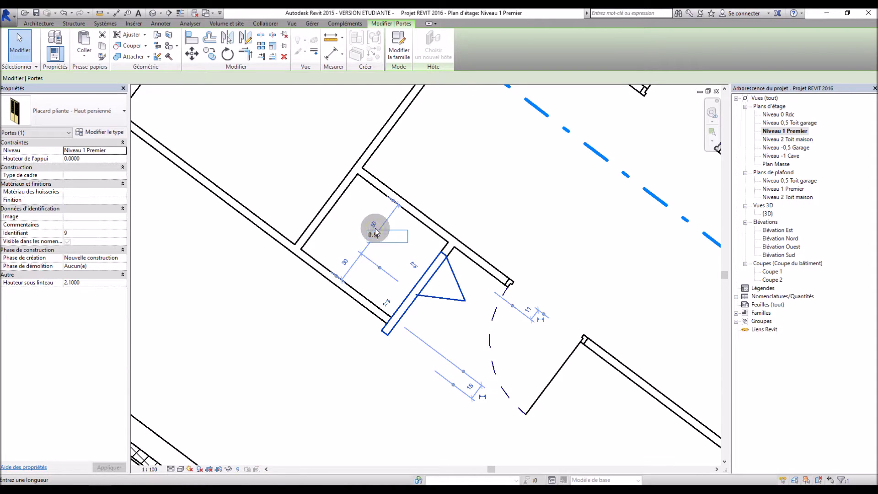
{"action": "type", "text": "0.5"}
{"action": "key", "text": "Return"}
{"action": "left_click", "coordinate": [378, 227]}
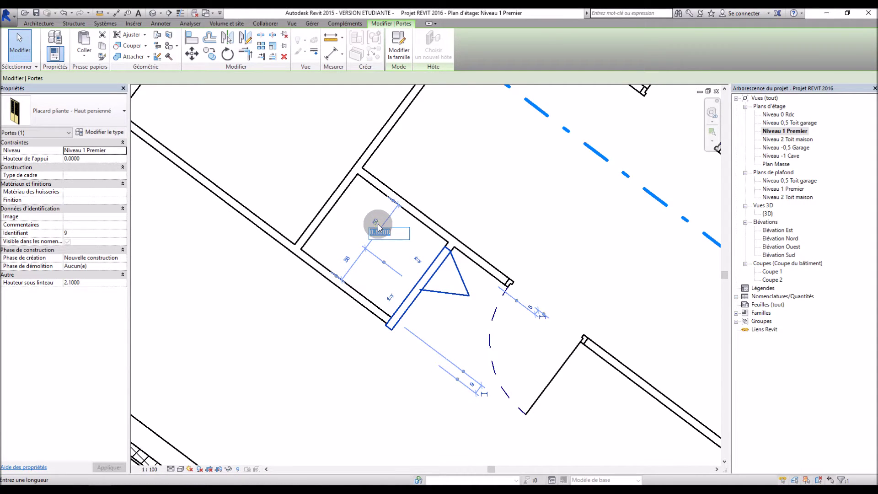
{"action": "type", "text": "0.45"}
{"action": "key", "text": "Return"}
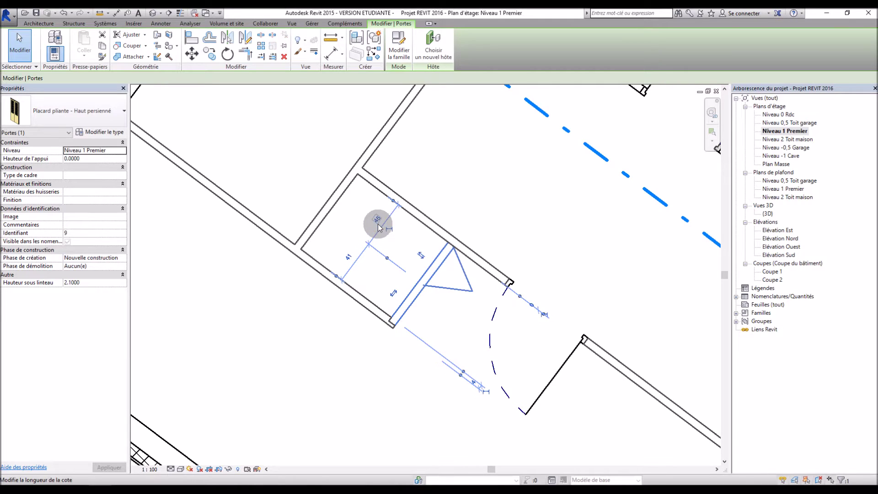
{"action": "left_click", "coordinate": [386, 376]}
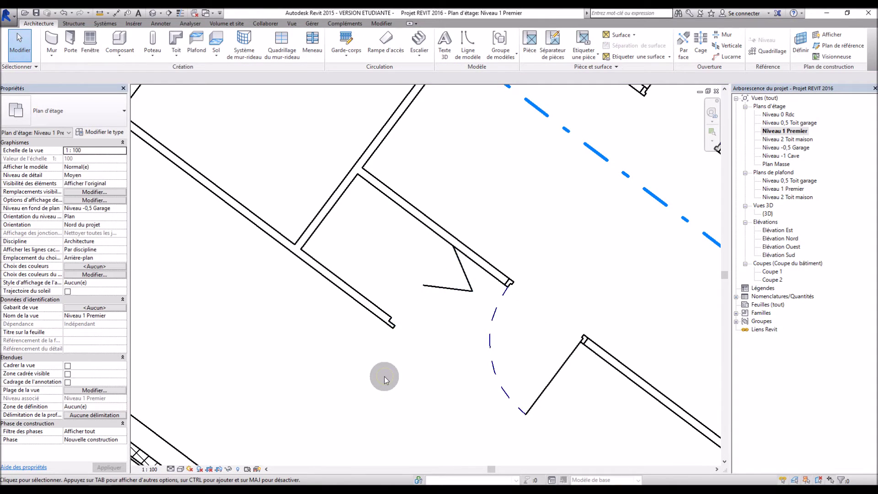
Open the {3D} view and hide the main house roof in it to expose the upper floor
{"action": "scroll", "coordinate": [389, 323], "scroll_direction": "down", "scroll_amount": 3}
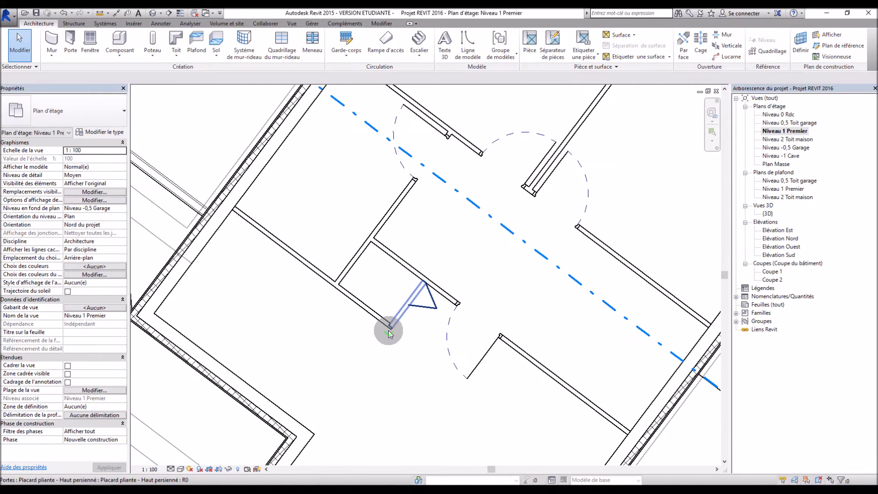
{"action": "scroll", "coordinate": [386, 327], "scroll_direction": "up", "scroll_amount": 3}
{"action": "scroll", "coordinate": [413, 300], "scroll_direction": "down", "scroll_amount": 5}
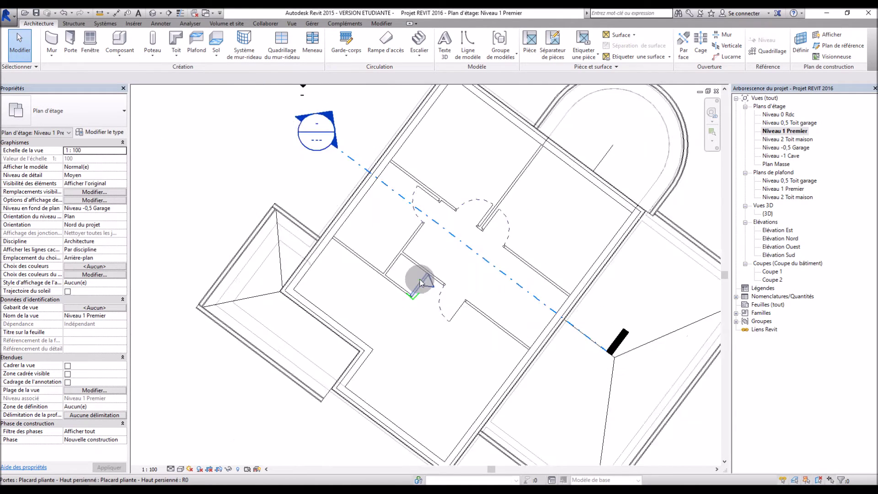
{"action": "scroll", "coordinate": [385, 313], "scroll_direction": "up", "scroll_amount": 2}
{"action": "scroll", "coordinate": [385, 314], "scroll_direction": "up", "scroll_amount": 1}
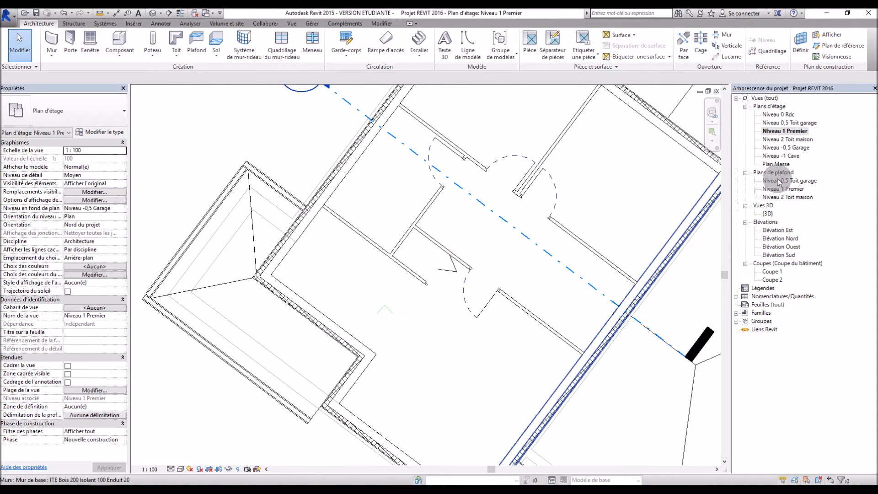
{"action": "left_click", "coordinate": [767, 213]}
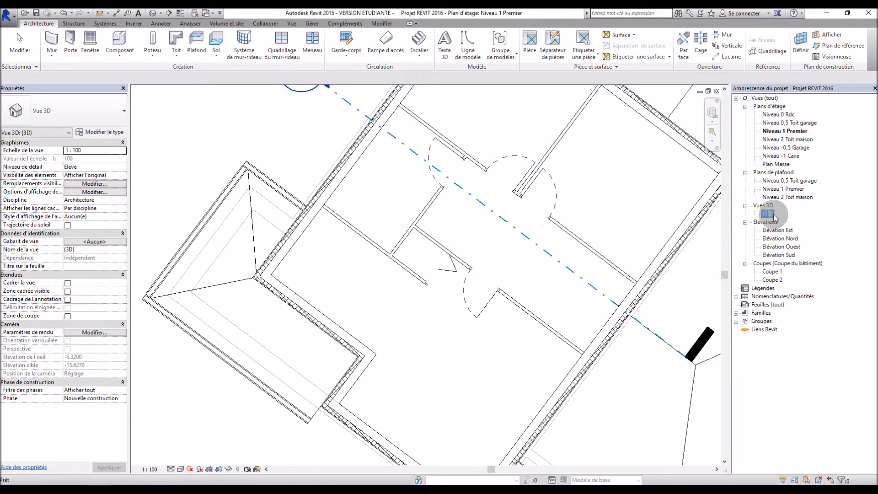
{"action": "double_click", "coordinate": [767, 214]}
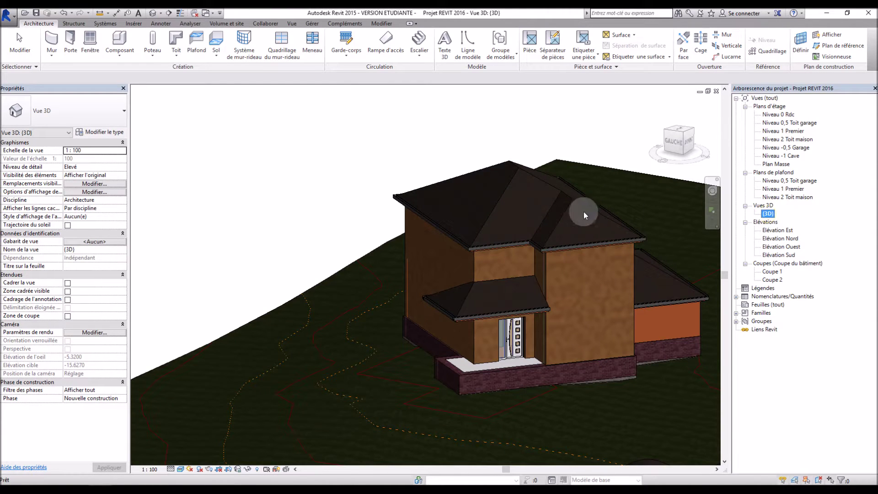
{"action": "left_click", "coordinate": [567, 208]}
{"action": "right_click", "coordinate": [567, 209]}
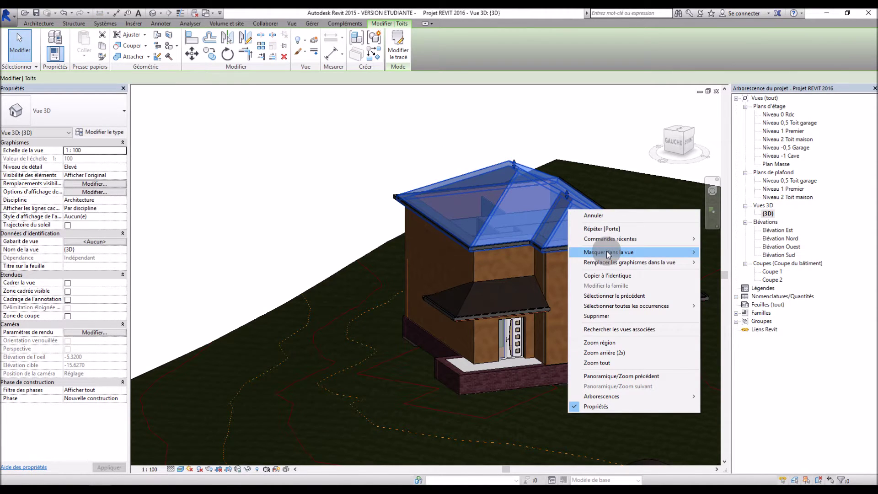
{"action": "mouse_move", "coordinate": [690, 252]}
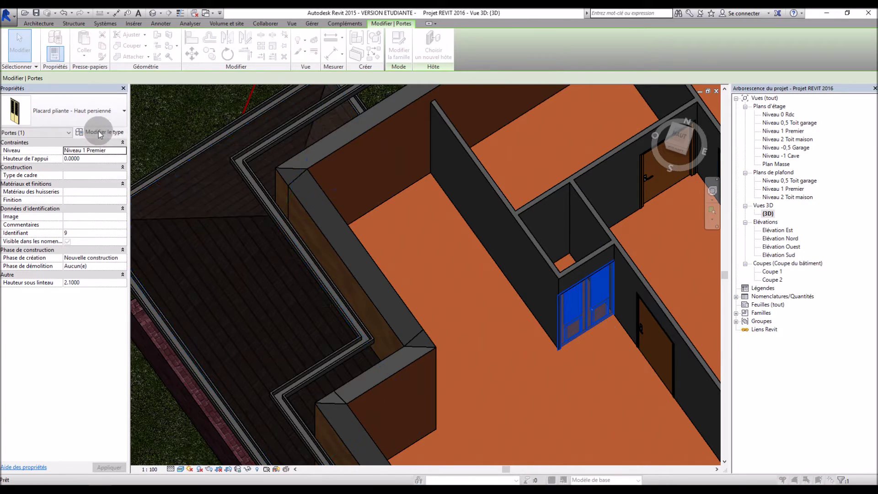
Set the width (Largeur) of the Placard pliante - Haut persienné door type to 0.8
{"action": "left_click", "coordinate": [104, 132]}
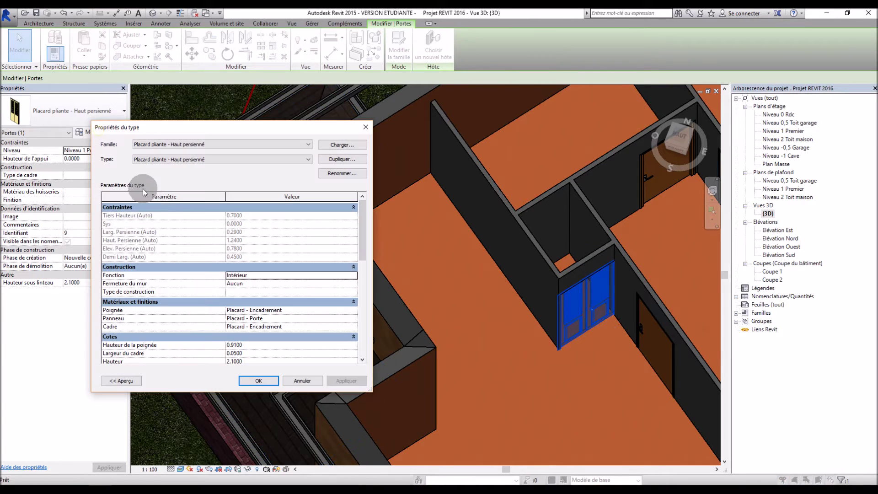
{"action": "scroll", "coordinate": [247, 288], "scroll_direction": "down", "scroll_amount": 4}
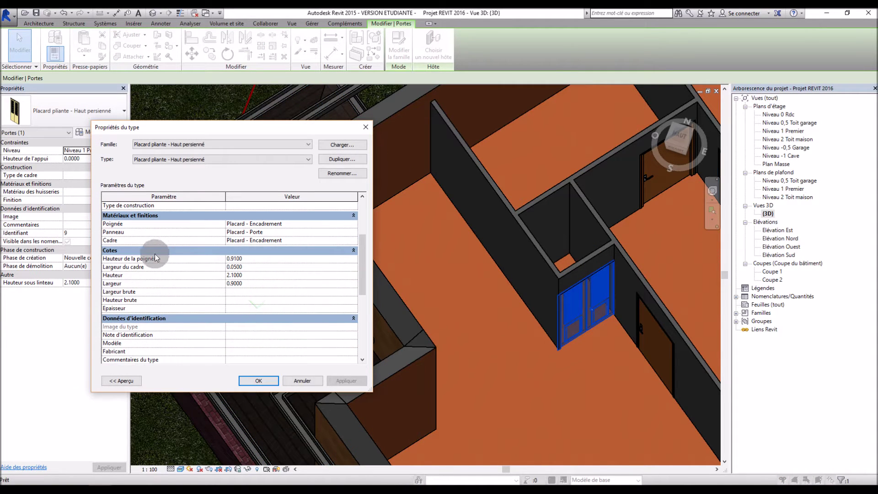
{"action": "left_click", "coordinate": [254, 284]}
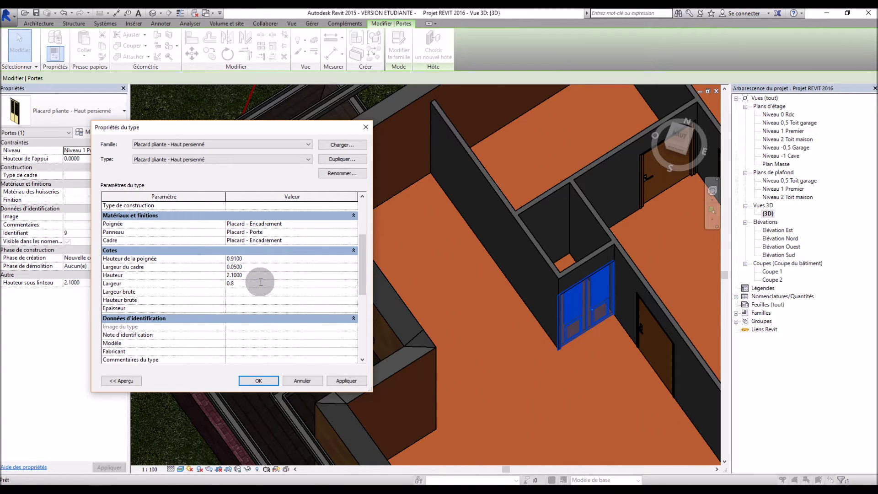
{"action": "left_click", "coordinate": [353, 385]}
{"action": "left_click", "coordinate": [265, 381]}
{"action": "left_click", "coordinate": [613, 350]}
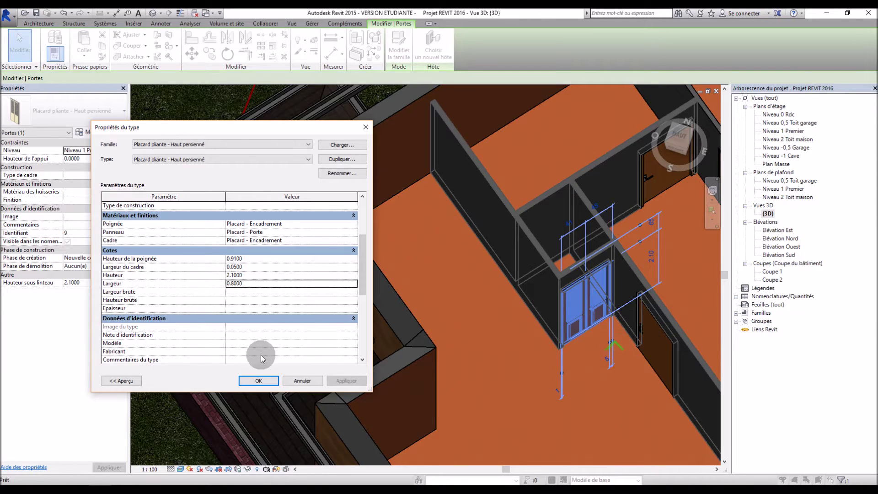
Examine how the resized closet door fits in its front wall in the 3D view
{"action": "scroll", "coordinate": [627, 343], "scroll_direction": "up", "scroll_amount": 6}
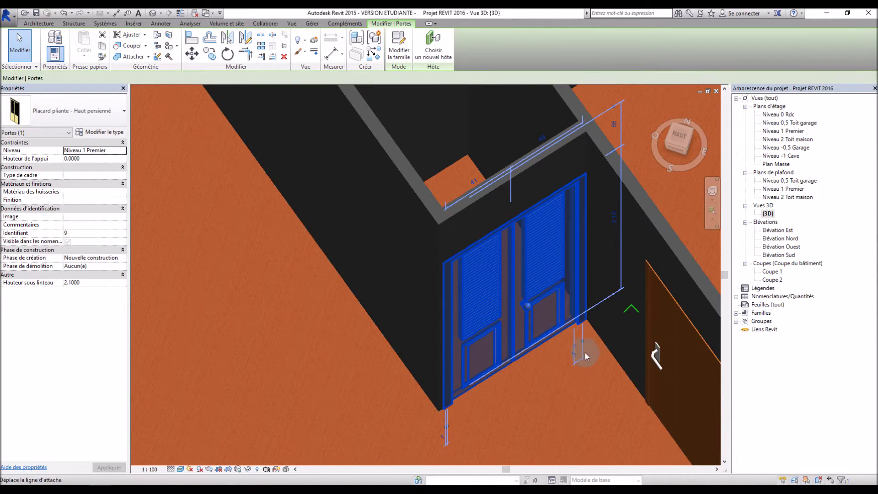
{"action": "left_click", "coordinate": [585, 358]}
{"action": "middle_click_drag", "start_coordinate": [583, 363], "coordinate": [551, 351], "text": "shift"}
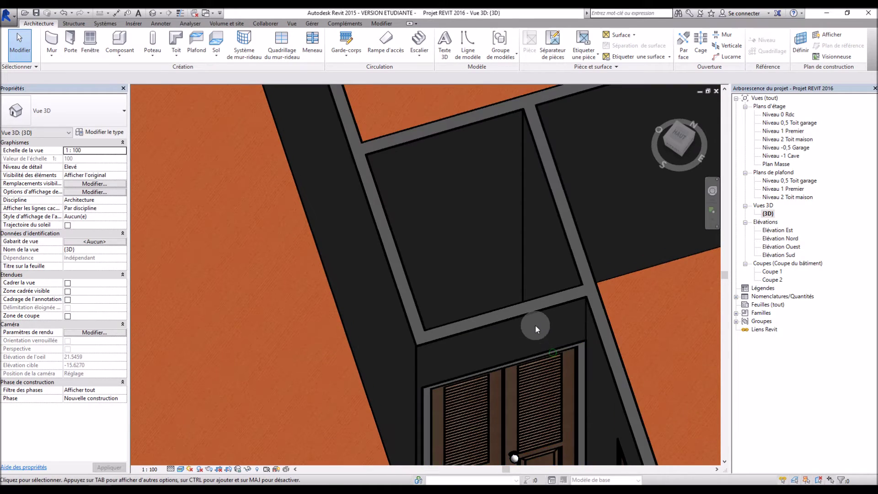
{"action": "scroll", "coordinate": [535, 325], "scroll_direction": "down", "scroll_amount": 5}
{"action": "left_click", "coordinate": [514, 382]}
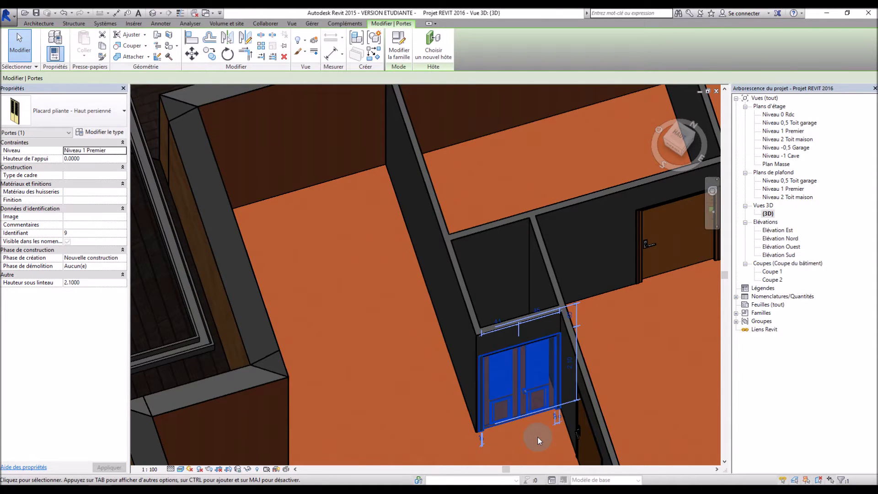
{"action": "scroll", "coordinate": [538, 437], "scroll_direction": "up", "scroll_amount": 3}
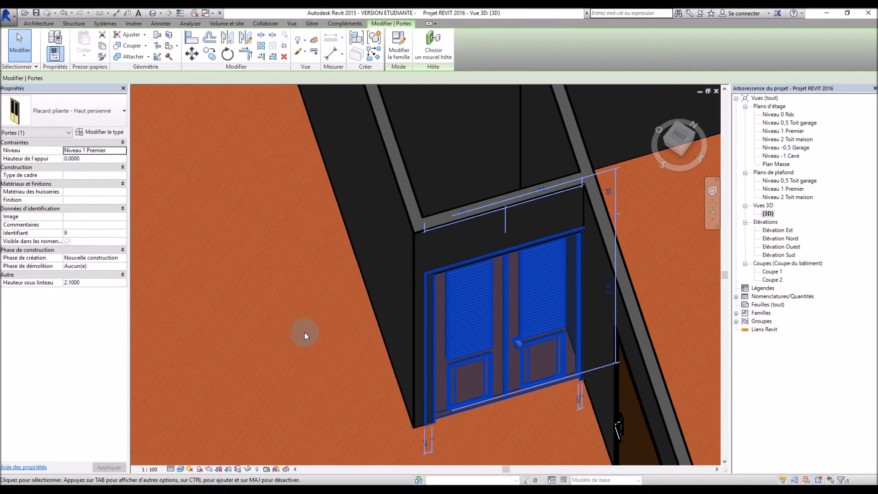
Set the distance from the closet door's centre to the corridor-side partition to 0.45
{"action": "left_click", "coordinate": [541, 189]}
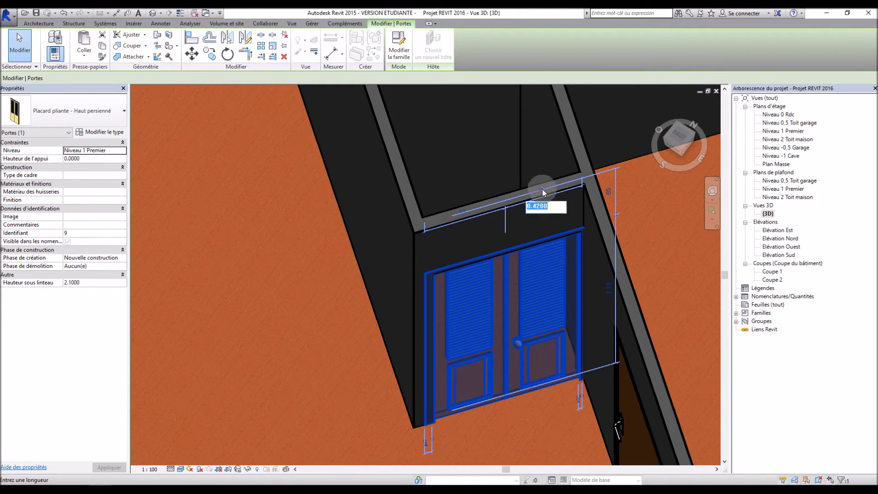
{"action": "type", "text": "0.45"}
{"action": "key", "text": "Return"}
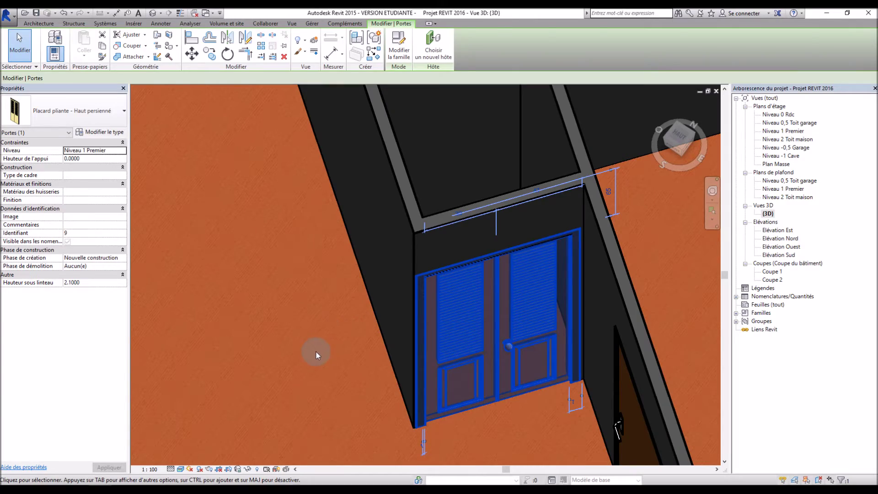
{"action": "key", "text": "Escape"}
Unhide the main house roof in the 3D view and leave the hidden-elements display
{"action": "middle_click_drag", "start_coordinate": [386, 360], "coordinate": [345, 346], "text": "shift"}
{"action": "scroll", "coordinate": [332, 319], "scroll_direction": "down", "scroll_amount": 6}
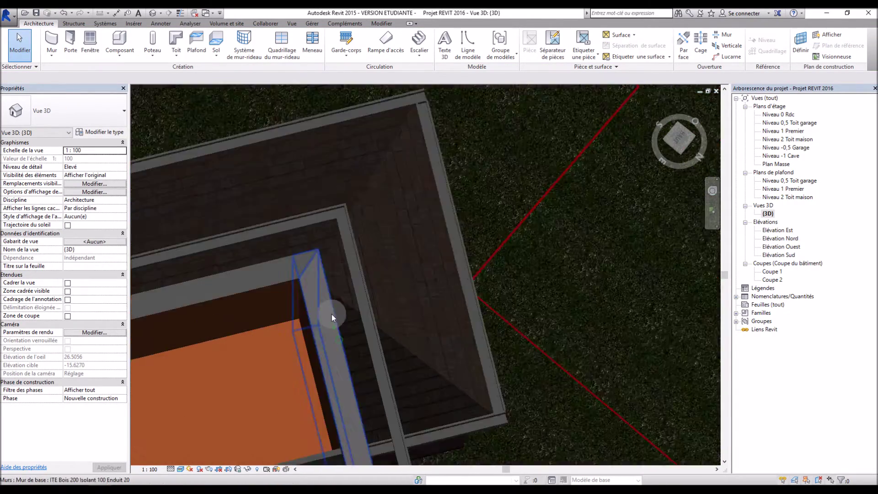
{"action": "scroll", "coordinate": [319, 330], "scroll_direction": "up", "scroll_amount": 3}
{"action": "middle_click_drag", "start_coordinate": [319, 331], "coordinate": [393, 274], "text": "shift"}
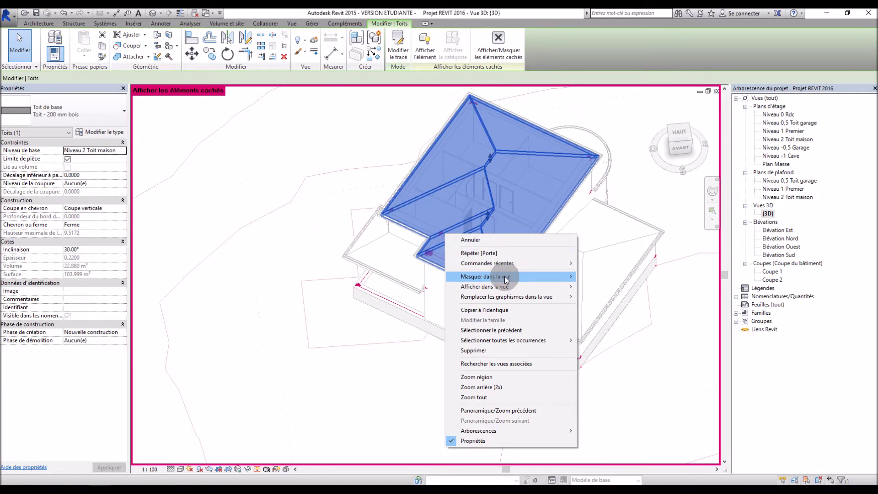
{"action": "mouse_move", "coordinate": [507, 283]}
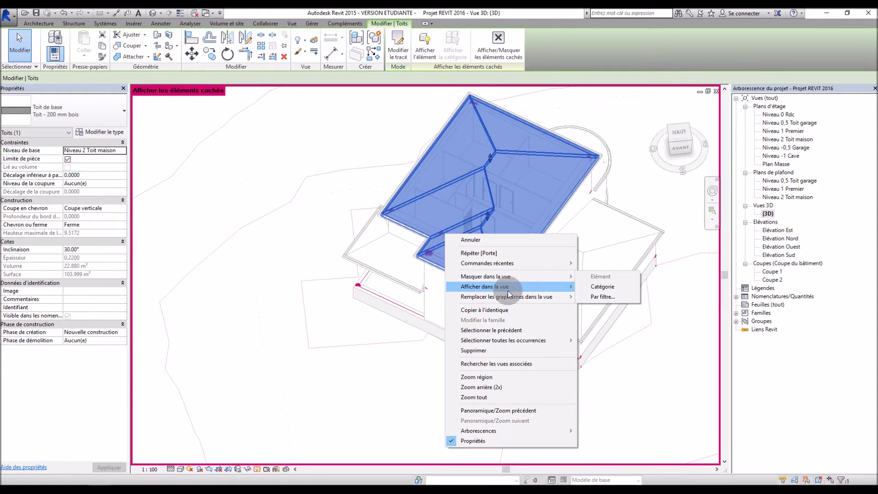
{"action": "left_click", "coordinate": [599, 287]}
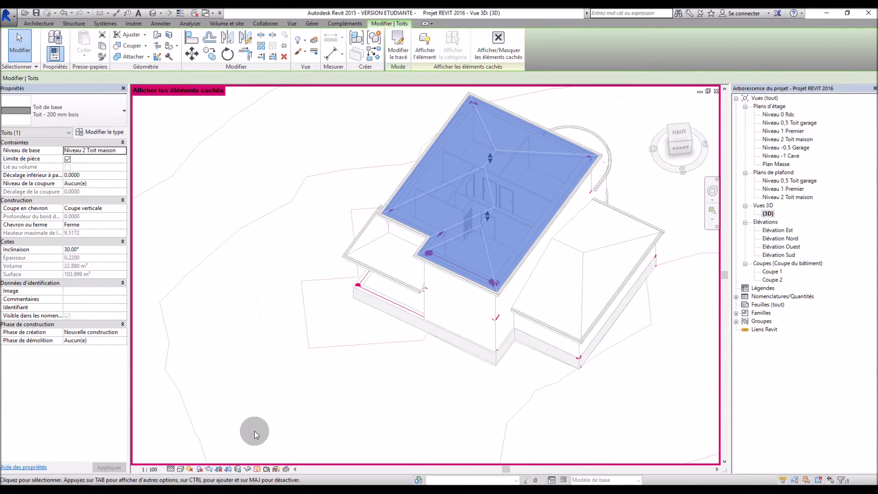
{"action": "left_click", "coordinate": [257, 469]}
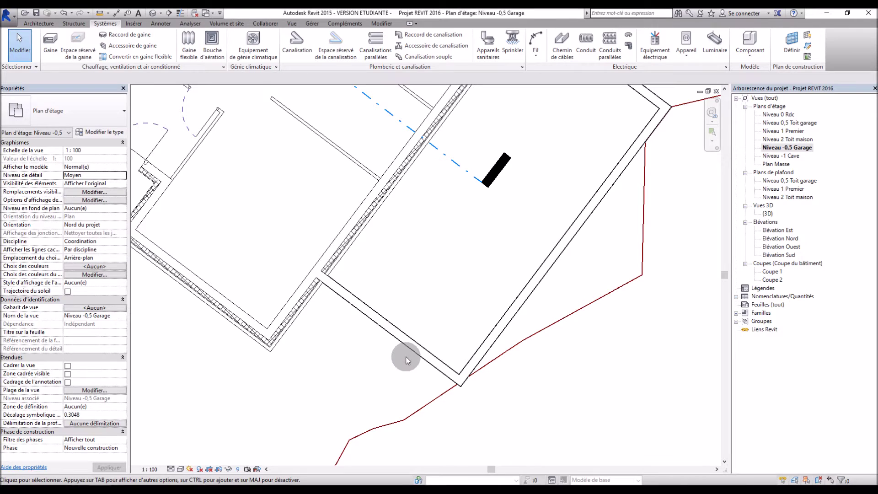
Start placing a door in the Niveau -0,5 Garage plan with the Garage sectionnelle type
{"action": "left_click", "coordinate": [42, 24]}
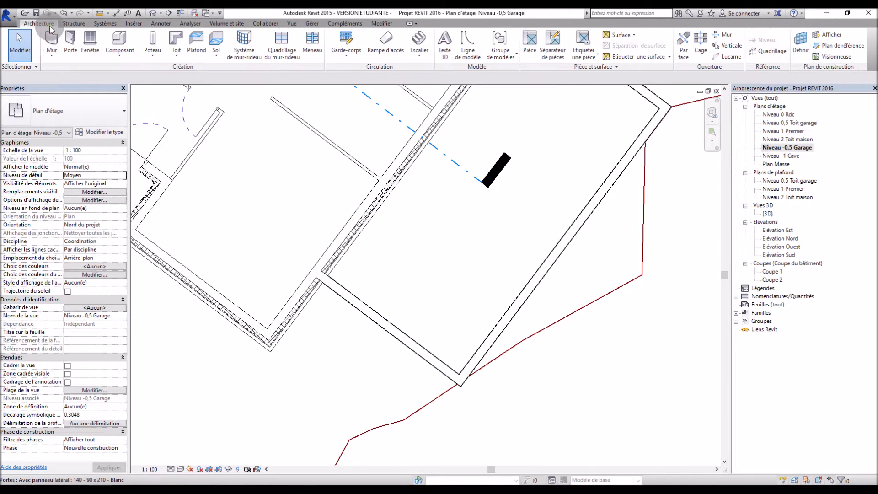
{"action": "left_click", "coordinate": [73, 45]}
{"action": "left_click", "coordinate": [395, 214]}
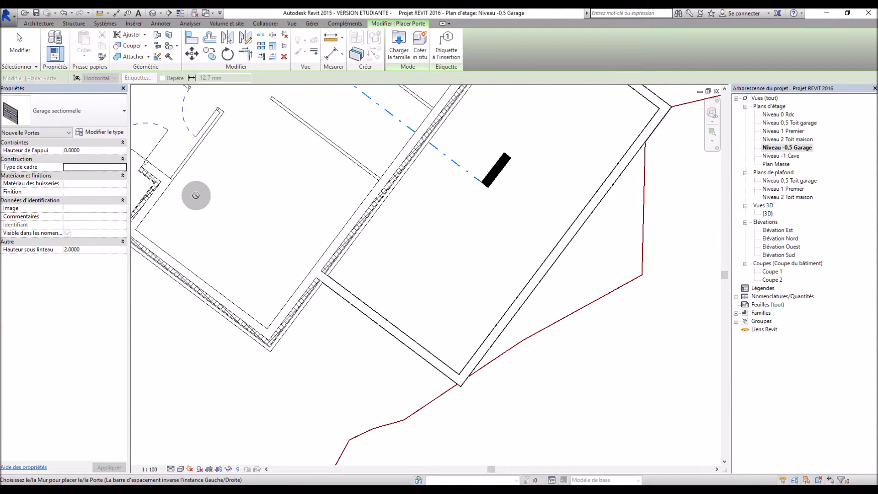
{"action": "left_click", "coordinate": [73, 103]}
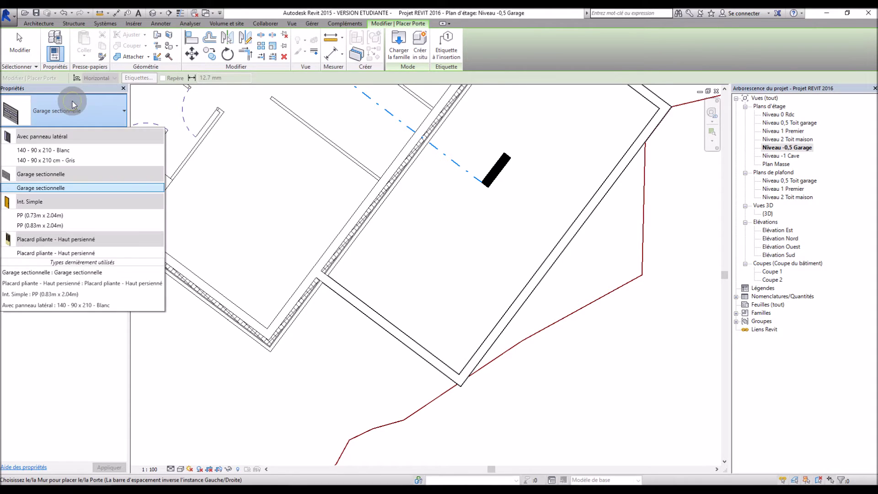
{"action": "left_click", "coordinate": [73, 104]}
Browse the library's garage door families, including Garage basculante and Garage coulissante, without loading any of them
{"action": "left_click", "coordinate": [114, 134]}
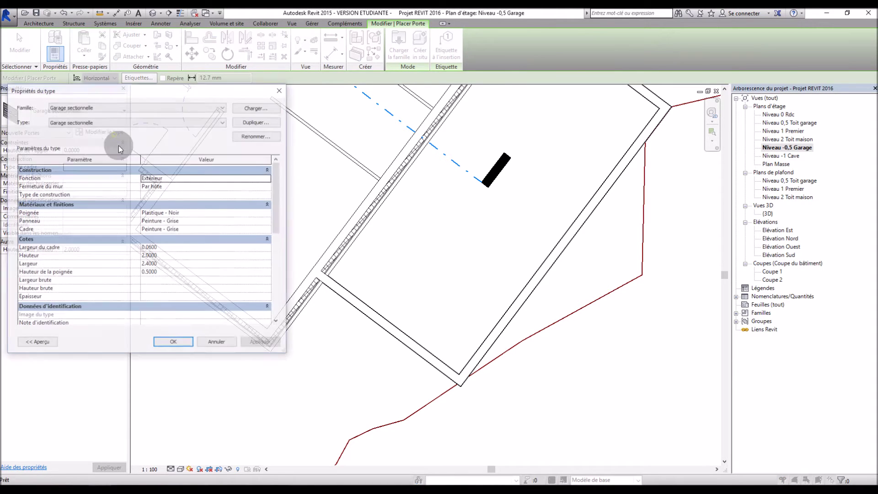
{"action": "left_click", "coordinate": [237, 111]}
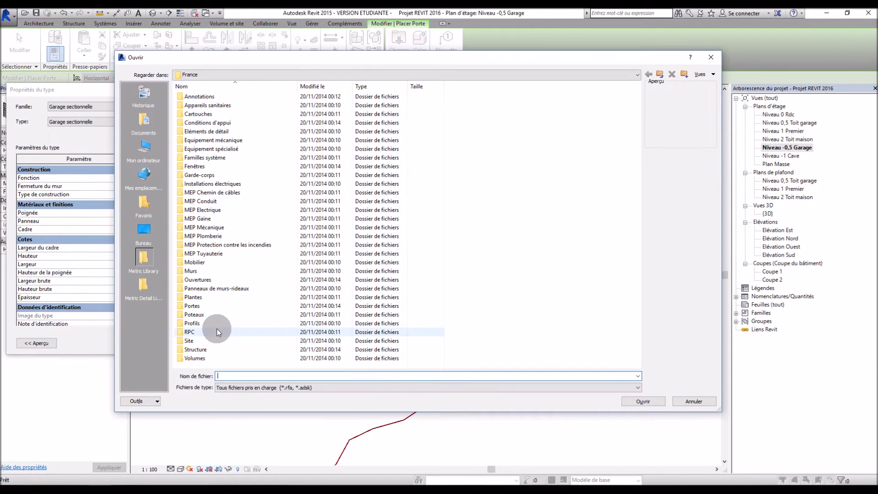
{"action": "double_click", "coordinate": [213, 307]}
{"action": "double_click", "coordinate": [213, 152]}
{"action": "left_click", "coordinate": [230, 98]}
{"action": "left_click", "coordinate": [230, 107]}
{"action": "left_click", "coordinate": [232, 121]}
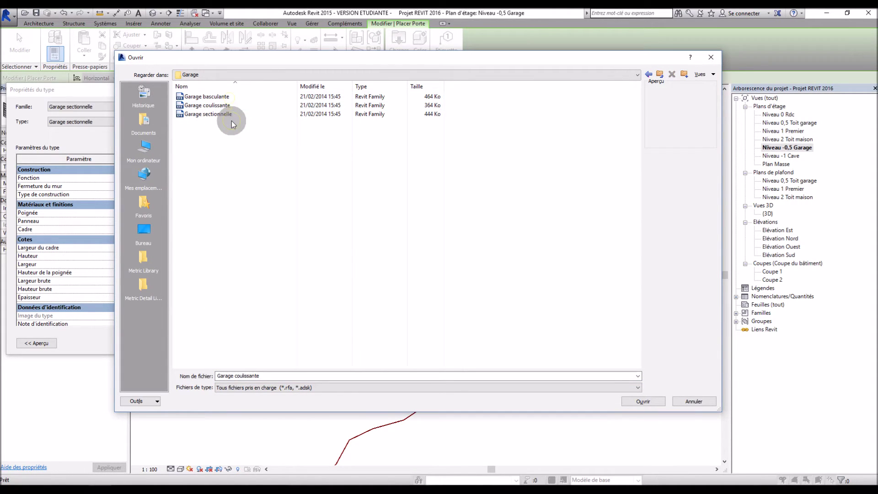
{"action": "left_click", "coordinate": [687, 403]}
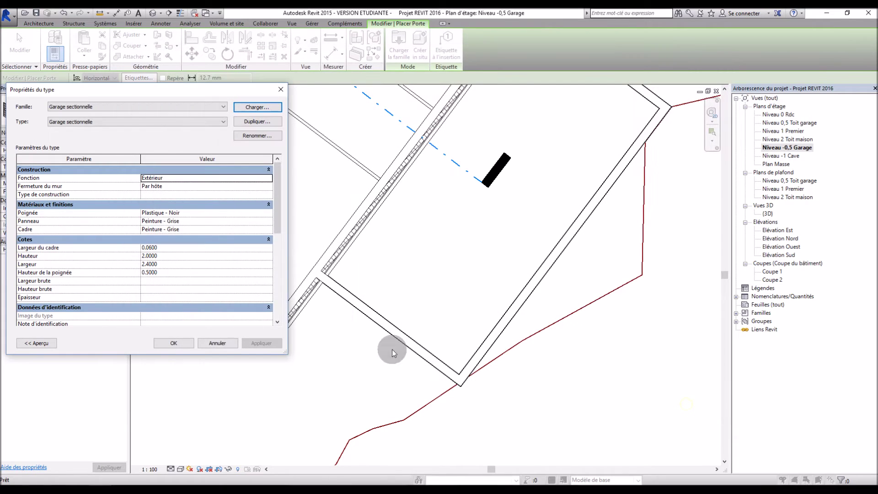
{"action": "left_click", "coordinate": [174, 343]}
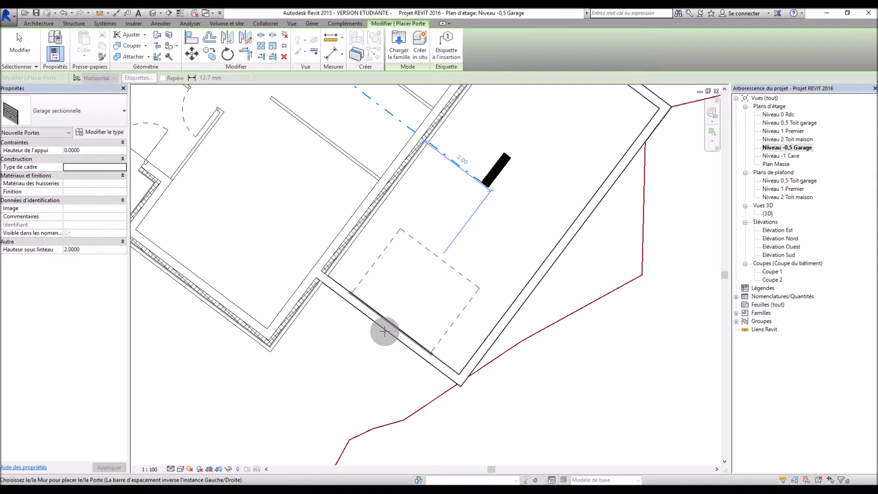
Place the Garage sectionnelle door in the garage's short front wall, with its centre about 2.00 m from the adjoining house wall
{"action": "left_click", "coordinate": [385, 331]}
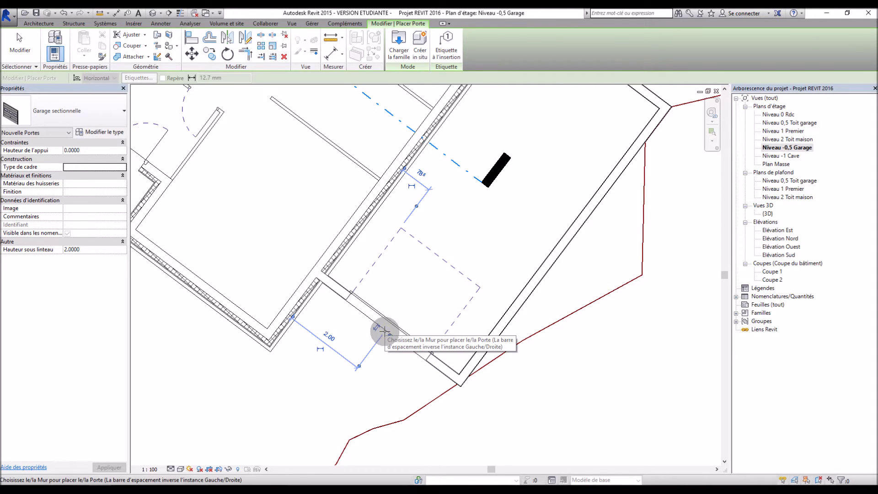
{"action": "key", "text": "Escape"}
{"action": "key", "text": "Escape"}
Place a 1 Vantail - Droit window, type 0.60 m x 0.95 m - Appui en aluminium, in the garage's long outer wall near the front corner
{"action": "scroll", "coordinate": [554, 257], "scroll_direction": "down", "scroll_amount": 2}
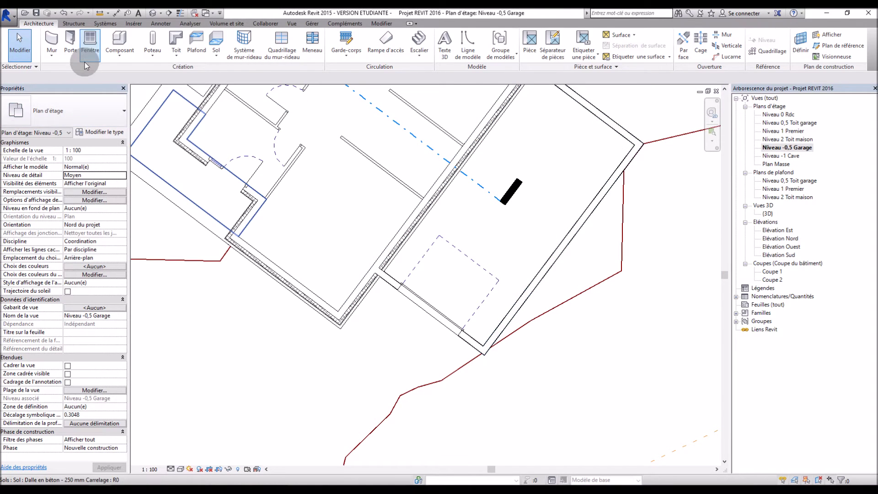
{"action": "left_click", "coordinate": [92, 47]}
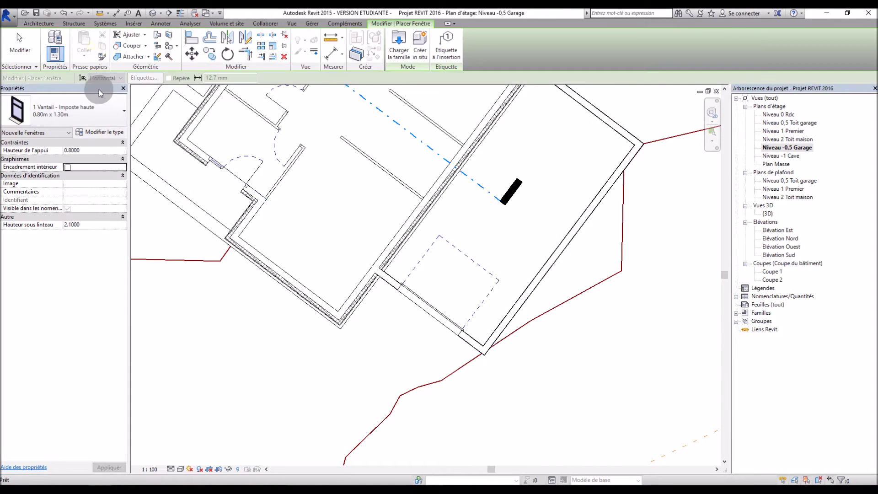
{"action": "left_click", "coordinate": [110, 117]}
{"action": "left_click", "coordinate": [92, 149]}
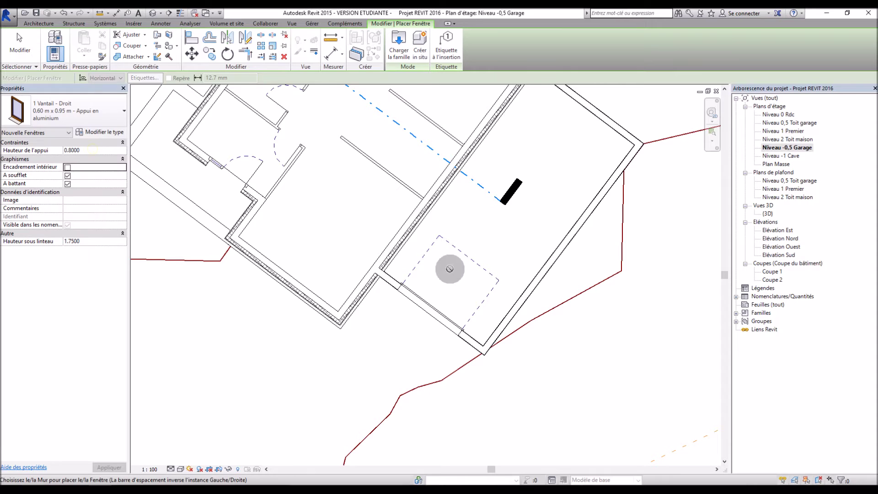
{"action": "scroll", "coordinate": [512, 353], "scroll_direction": "up", "scroll_amount": 3}
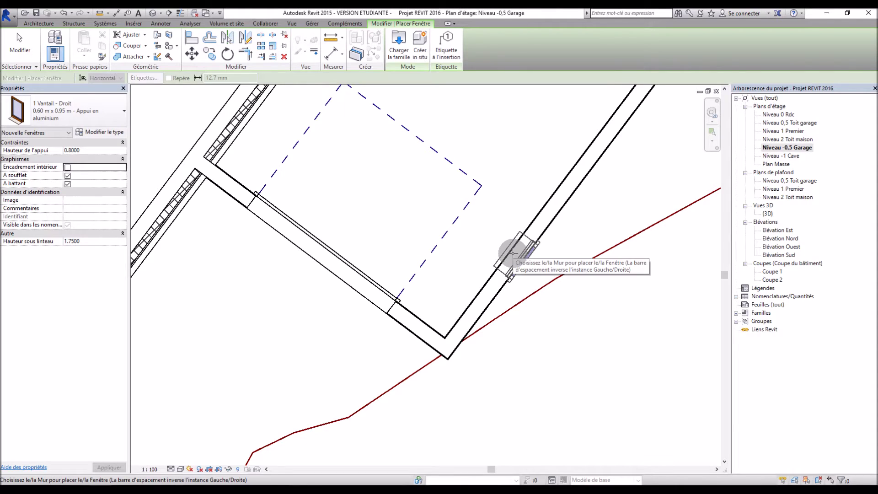
{"action": "scroll", "coordinate": [512, 253], "scroll_direction": "down", "scroll_amount": 1}
{"action": "scroll", "coordinate": [513, 253], "scroll_direction": "up", "scroll_amount": 2}
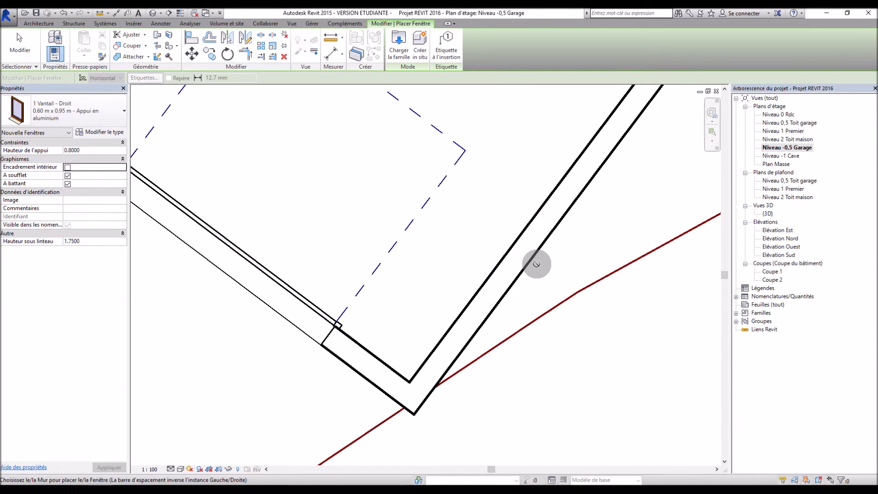
{"action": "left_click", "coordinate": [510, 262]}
{"action": "key", "text": "Escape"}
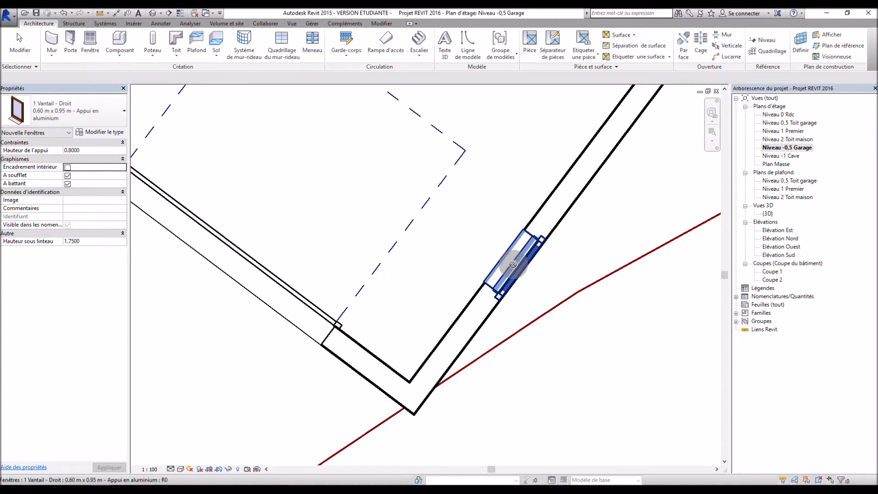
Select the garage window in the {3D} view and set its sill height (Hauteur de l'appui) to 1.2
{"action": "double_click", "coordinate": [768, 215]}
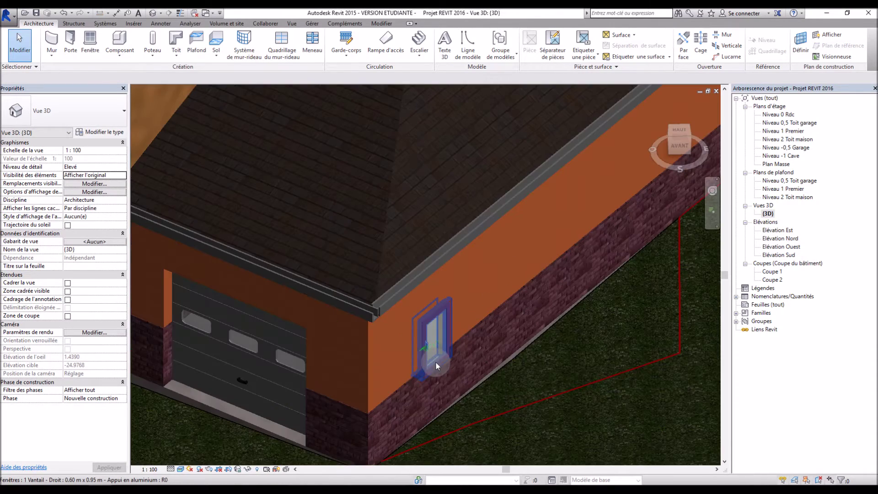
{"action": "scroll", "coordinate": [436, 362], "scroll_direction": "up", "scroll_amount": 10}
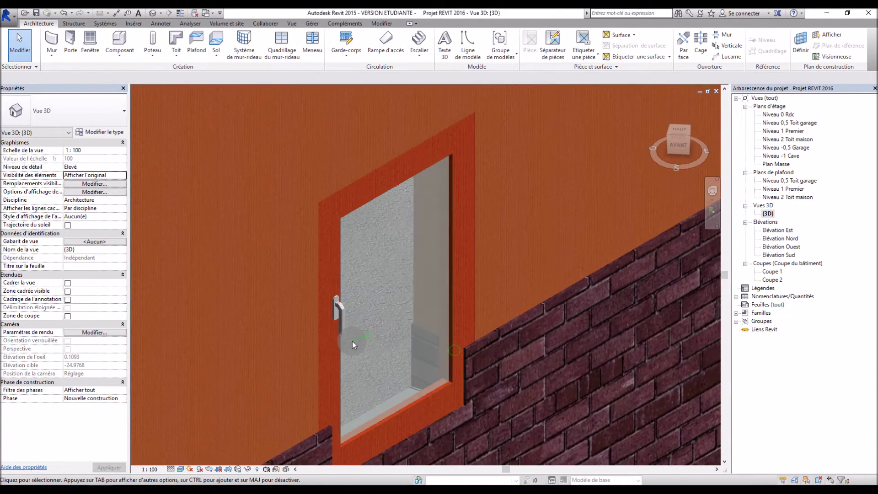
{"action": "left_click", "coordinate": [352, 339]}
{"action": "scroll", "coordinate": [351, 340], "scroll_direction": "down", "scroll_amount": 5}
{"action": "left_click", "coordinate": [85, 159]}
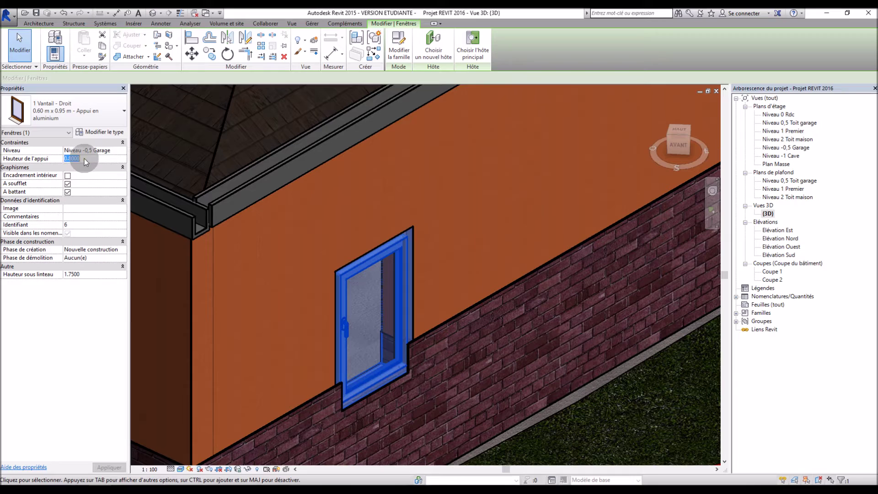
{"action": "type", "text": "1.2"}
{"action": "key", "text": "Return"}
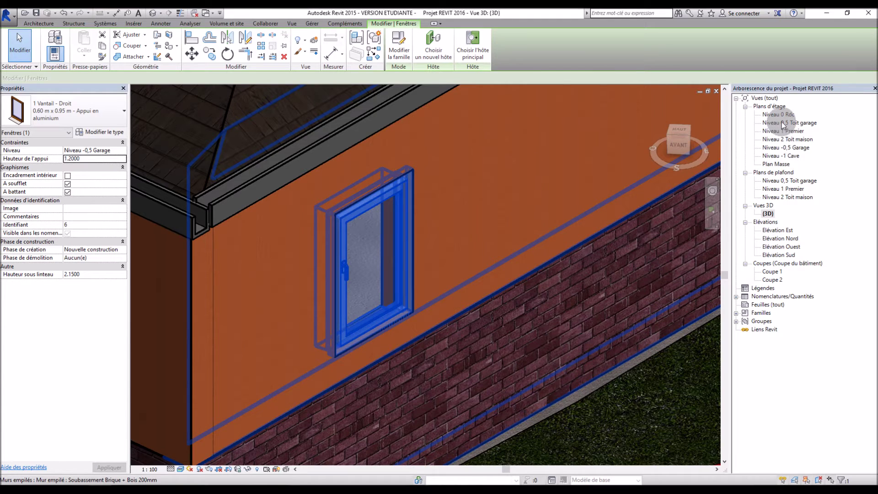
Flip the garage window's inside and outside faces in the Niveau -0,5 Garage plan and check it in the {3D} view
{"action": "double_click", "coordinate": [786, 148]}
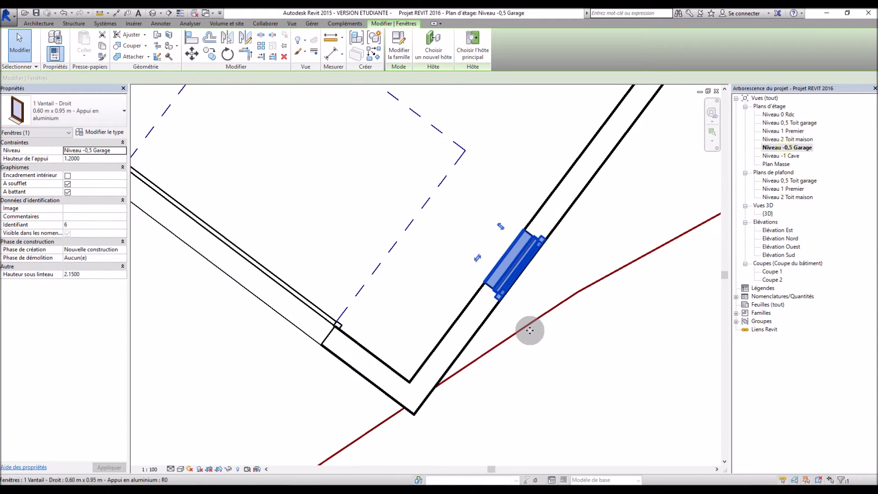
{"action": "left_click", "coordinate": [504, 226]}
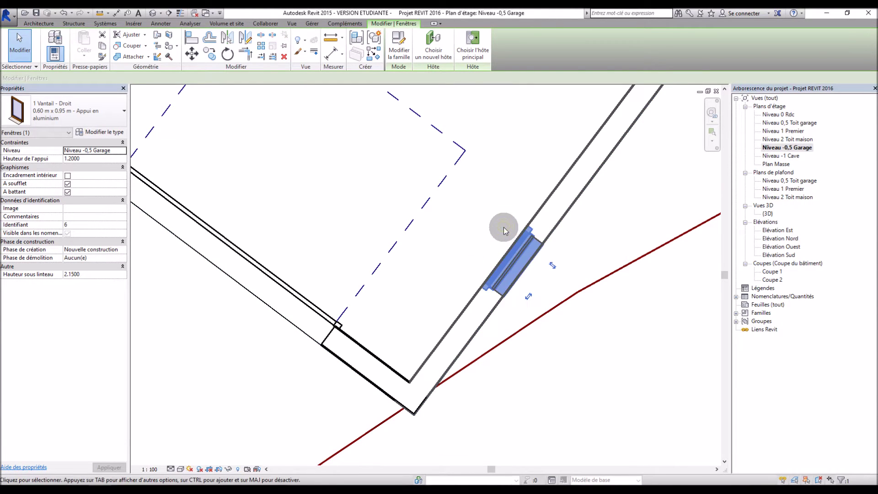
{"action": "left_click", "coordinate": [768, 214]}
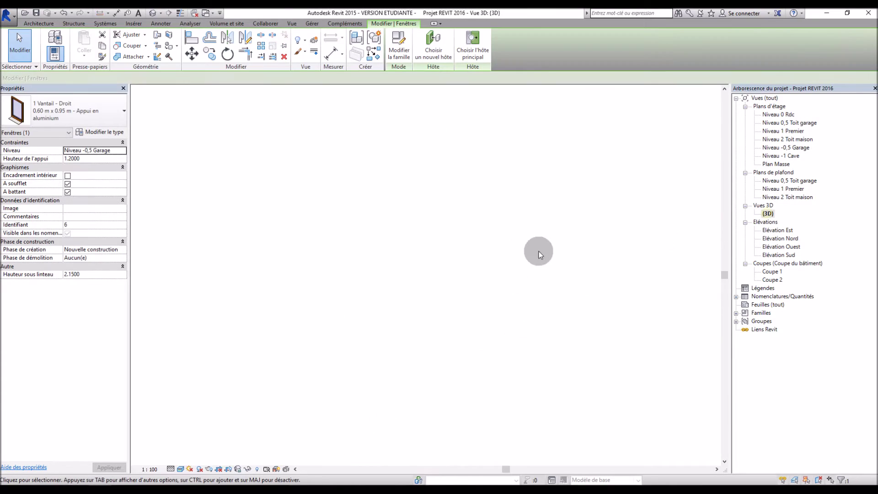
{"action": "scroll", "coordinate": [533, 253], "scroll_direction": "down", "scroll_amount": 4}
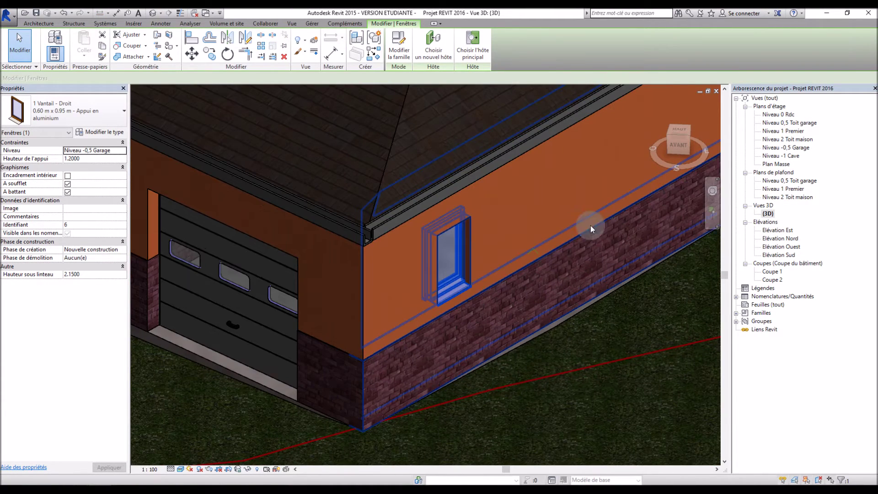
In the Niveau -0,5 Garage plan, copy the garage window twice along the long outer wall, leaving gaps of about 2.40 m and 2.20 m
{"action": "double_click", "coordinate": [777, 114]}
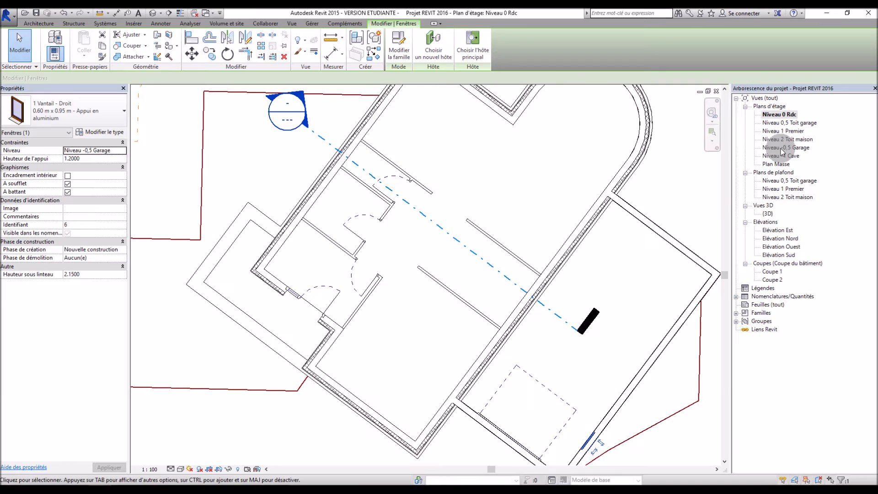
{"action": "double_click", "coordinate": [785, 147]}
{"action": "scroll", "coordinate": [454, 292], "scroll_direction": "down", "scroll_amount": 3}
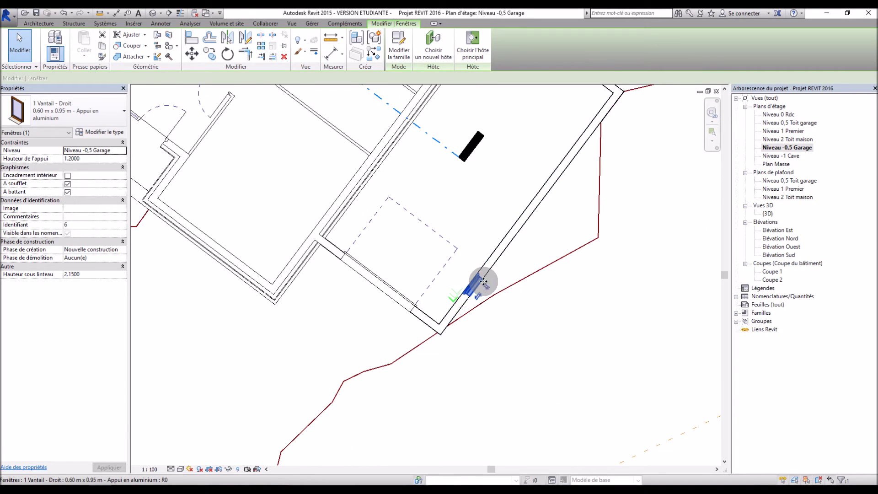
{"action": "scroll", "coordinate": [563, 216], "scroll_direction": "up", "scroll_amount": 1}
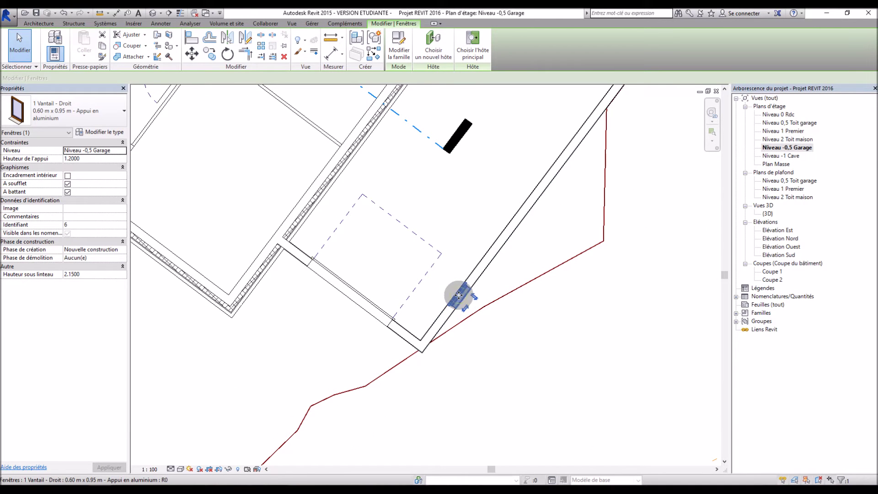
{"action": "left_click_drag", "start_coordinate": [471, 285], "coordinate": [527, 206]}
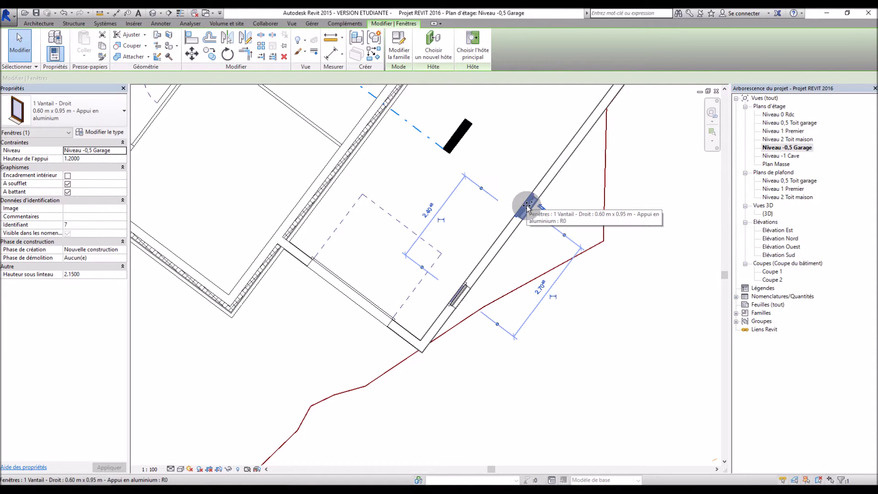
{"action": "left_click_drag", "start_coordinate": [525, 205], "coordinate": [588, 126]}
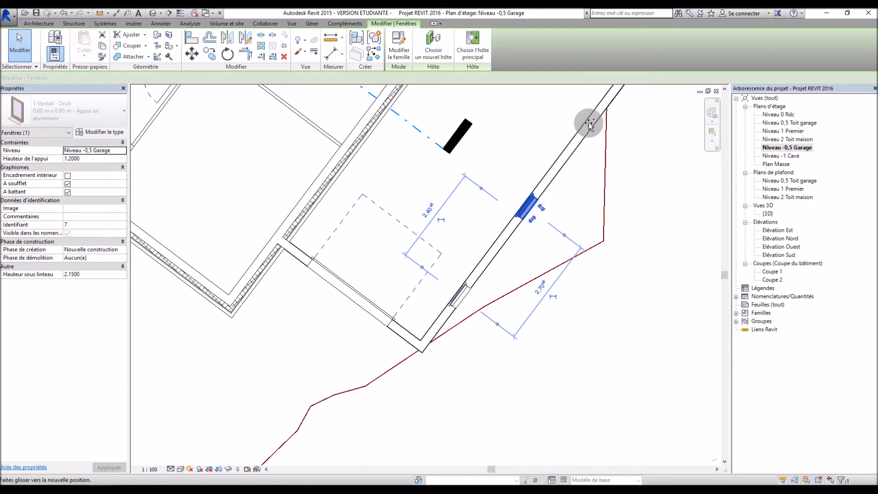
{"action": "left_click_drag", "start_coordinate": [589, 123], "coordinate": [589, 124], "text": "ctrl"}
{"action": "left_click", "coordinate": [565, 203]}
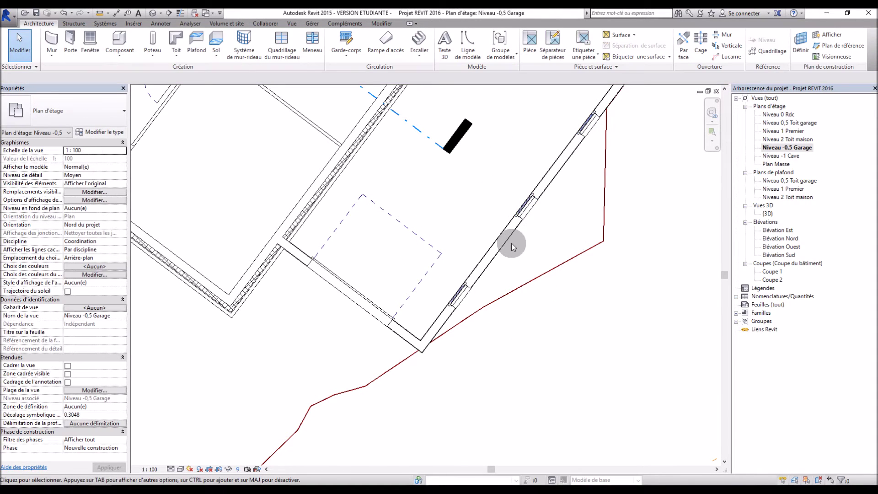
Set the gap between the first and middle garage windows to 2 m, and space the third window equally from the middle one
{"action": "left_click", "coordinate": [525, 206]}
{"action": "left_click", "coordinate": [427, 218]}
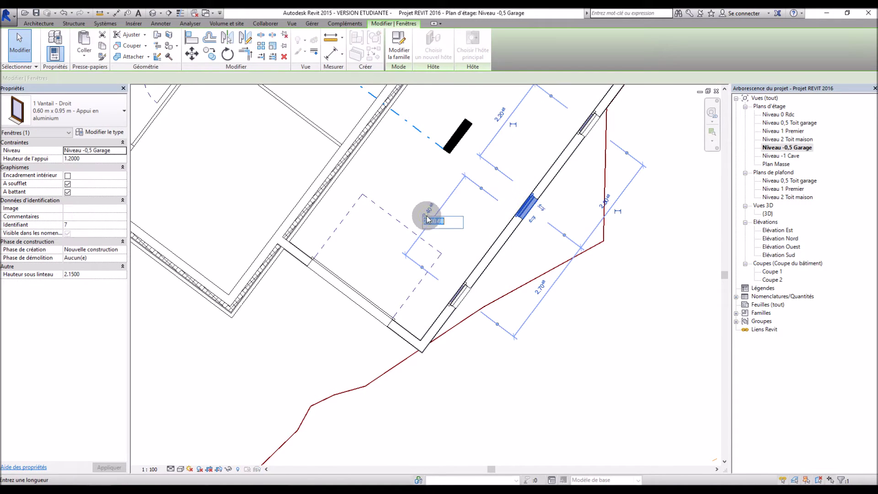
{"action": "type", "text": "2"}
{"action": "key", "text": "Return"}
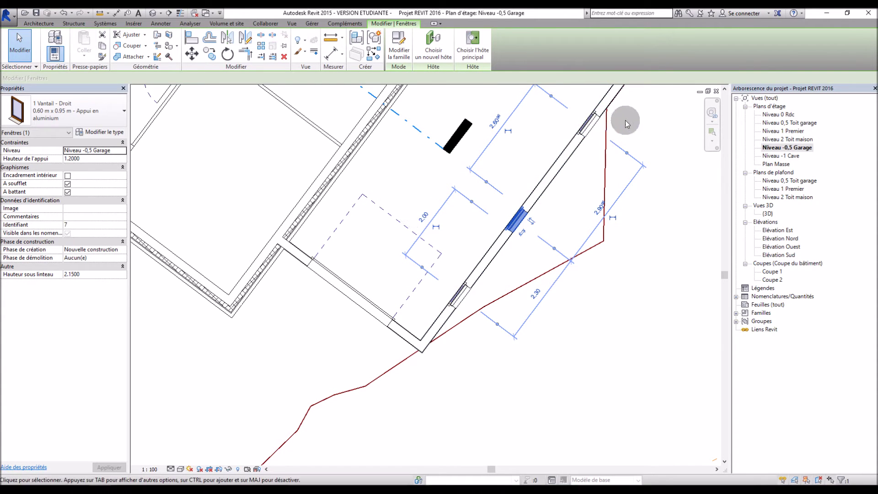
{"action": "left_click", "coordinate": [589, 123]}
{"action": "left_click", "coordinate": [489, 132]}
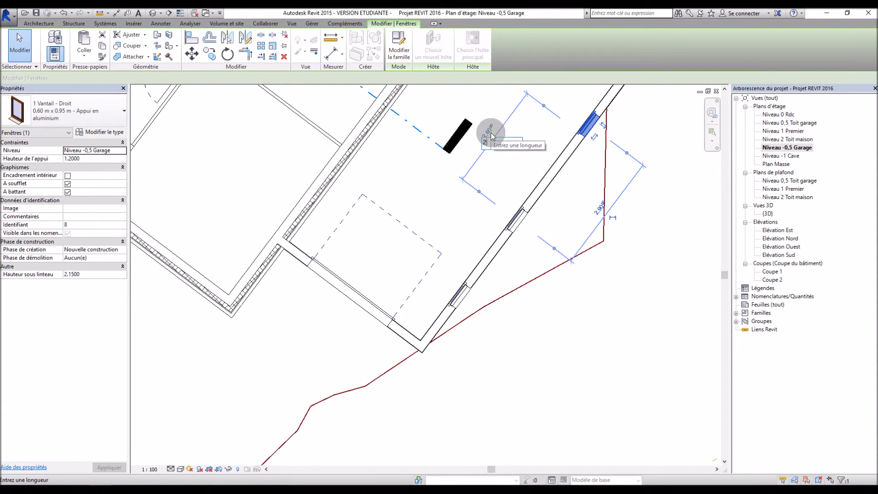
{"action": "key", "text": "Return"}
{"action": "scroll", "coordinate": [501, 356], "scroll_direction": "down", "scroll_amount": 2}
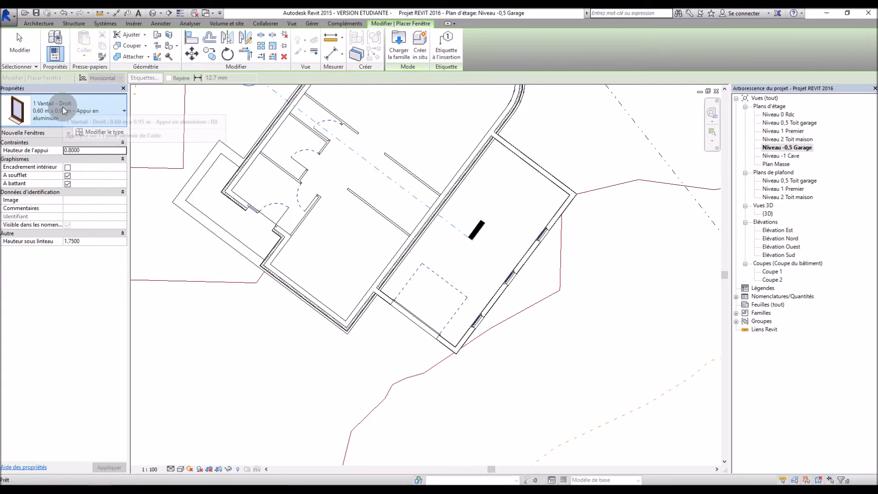
{"action": "key", "text": "Escape"}
{"action": "key", "text": "Escape"}
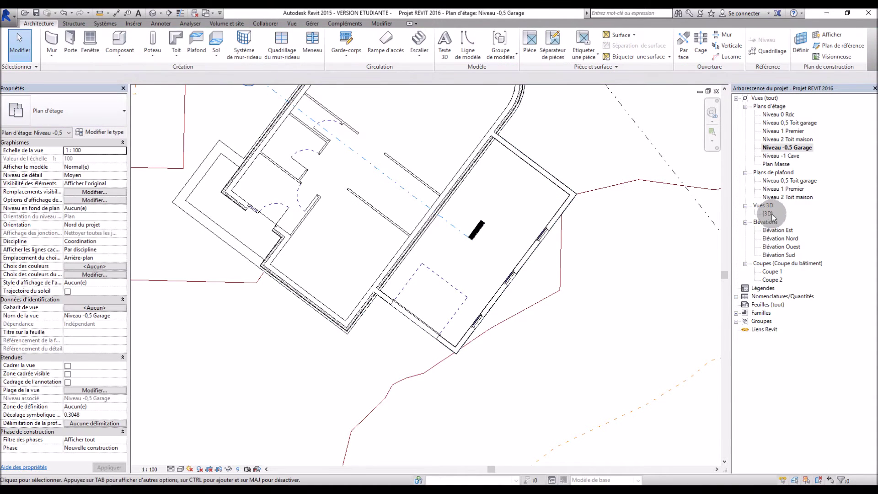
Select the three garage side windows in the {3D} view and change their type to 1 Vantail - Imposte haute 0.80m x 1.30m
{"action": "double_click", "coordinate": [770, 212]}
{"action": "left_click", "coordinate": [444, 321]}
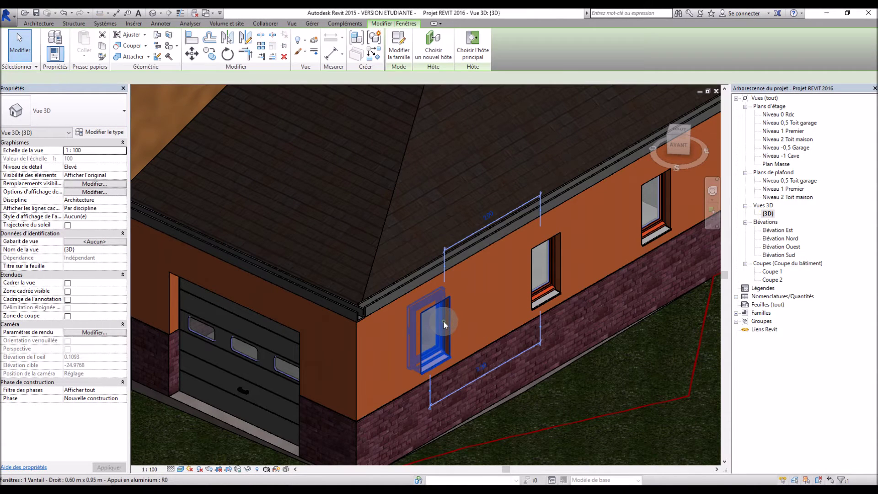
{"action": "left_click", "coordinate": [657, 210], "text": "ctrl"}
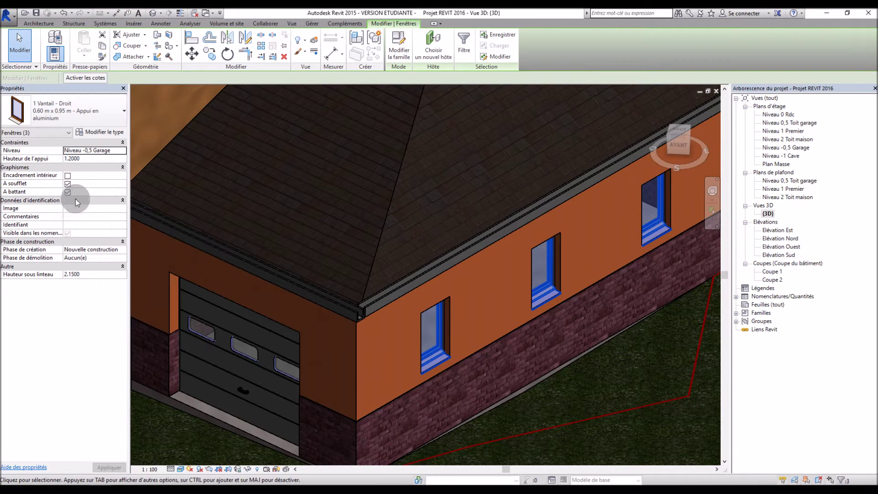
{"action": "left_click", "coordinate": [92, 120]}
{"action": "left_click", "coordinate": [68, 178]}
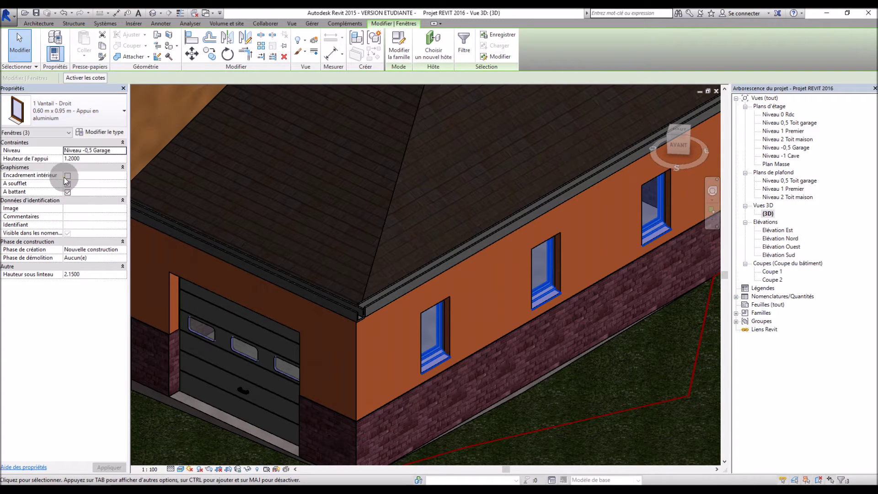
{"action": "key", "text": "Escape"}
Place a 1 Vantail - Imposte haute window, 0.80m x 1.30m, in the garage's short rear wall in the Niveau -0,5 Garage plan
{"action": "double_click", "coordinate": [784, 146]}
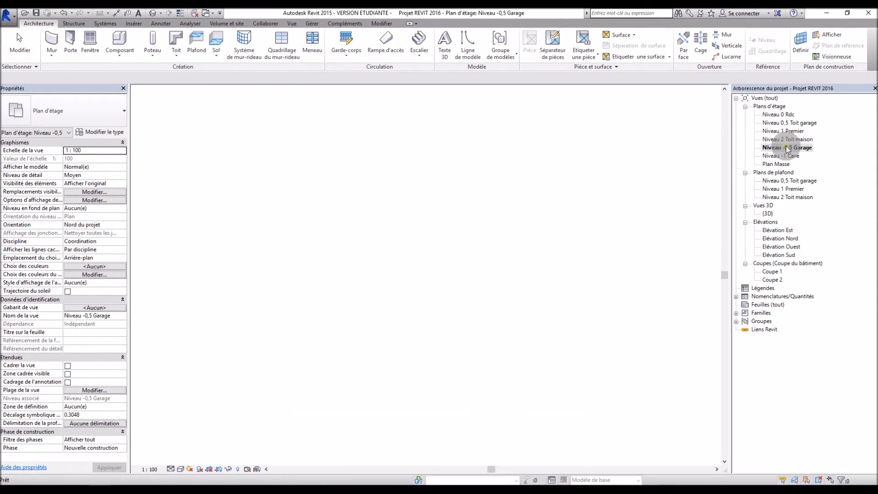
{"action": "scroll", "coordinate": [550, 141], "scroll_direction": "up", "scroll_amount": 2}
{"action": "left_click", "coordinate": [90, 44]}
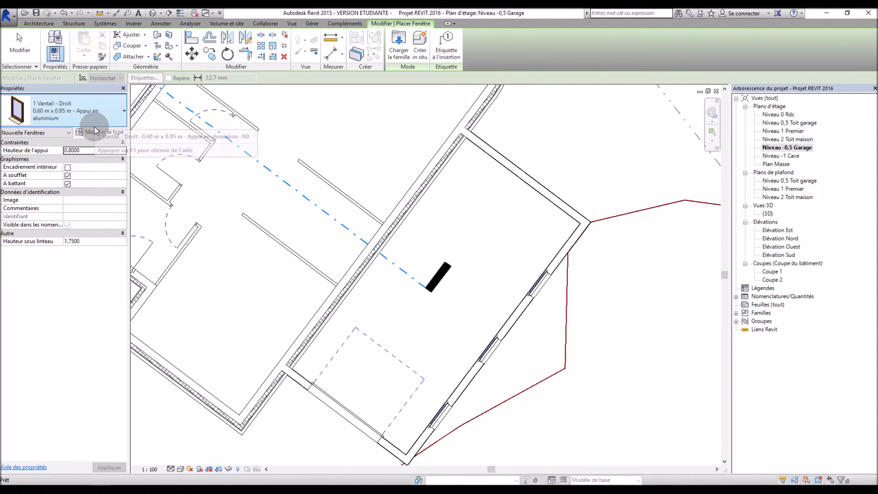
{"action": "left_click", "coordinate": [73, 114]}
{"action": "left_click", "coordinate": [36, 178]}
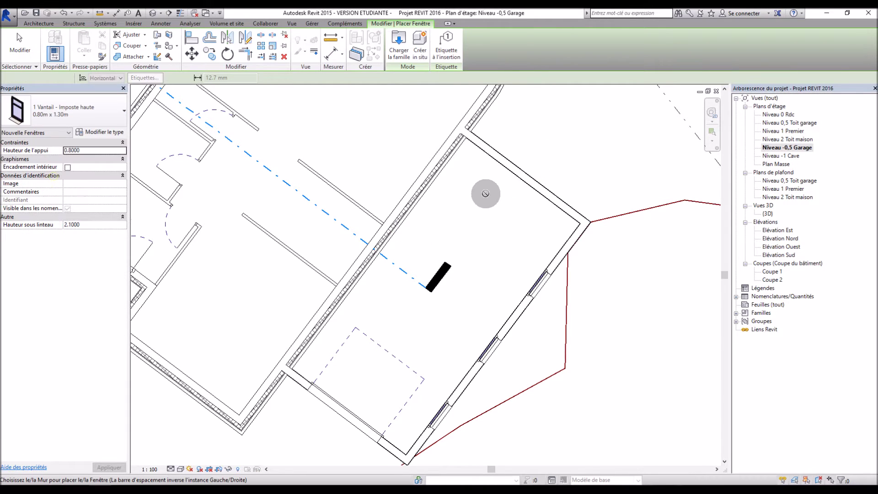
{"action": "left_click", "coordinate": [527, 170]}
{"action": "key", "text": "Escape"}
{"action": "key", "text": "Escape"}
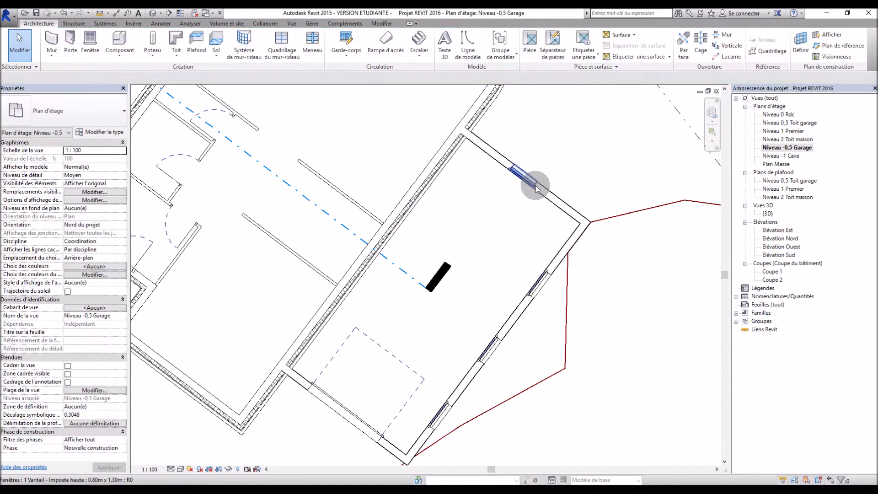
Set the garage rear window's sill height (Hauteur de l'appui) to 1.2 in the {3D} view and check the garage from outside
{"action": "double_click", "coordinate": [768, 213]}
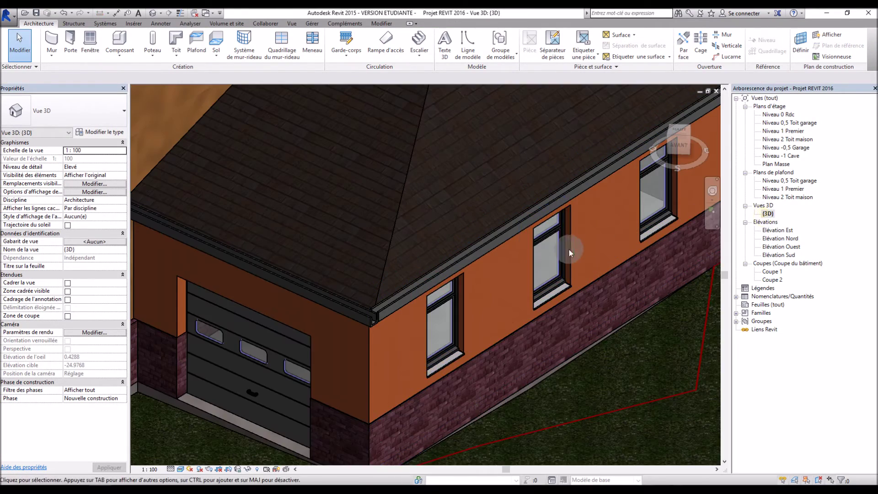
{"action": "scroll", "coordinate": [452, 222], "scroll_direction": "down", "scroll_amount": 1}
{"action": "middle_click_drag", "start_coordinate": [493, 252], "coordinate": [364, 239]}
{"action": "middle_click_drag", "start_coordinate": [363, 239], "coordinate": [284, 279], "text": "shift"}
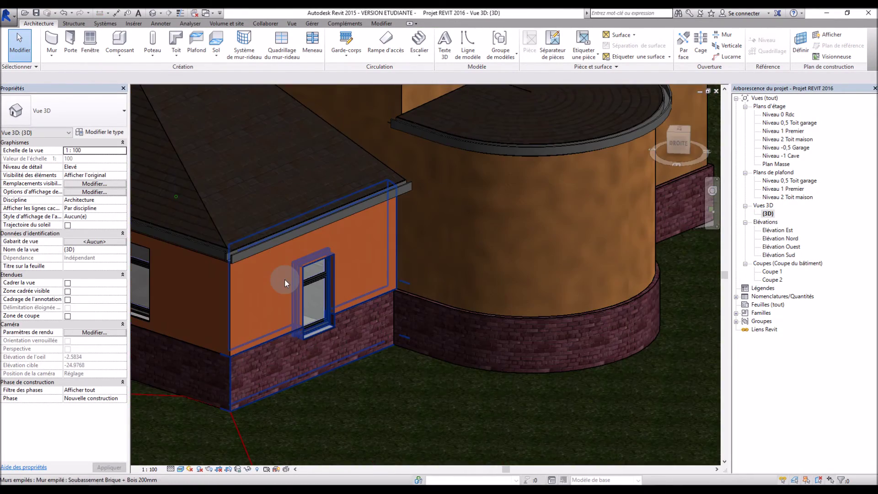
{"action": "left_click", "coordinate": [312, 284]}
{"action": "left_click", "coordinate": [101, 160]}
{"action": "type", "text": "1.2"}
{"action": "key", "text": "Return"}
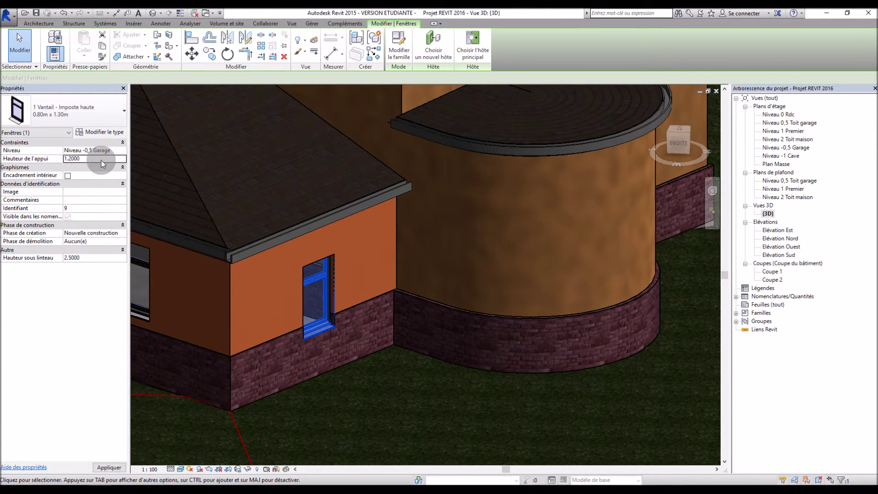
{"action": "key", "text": "Escape"}
{"action": "middle_click_drag", "start_coordinate": [274, 293], "coordinate": [370, 345], "text": "shift"}
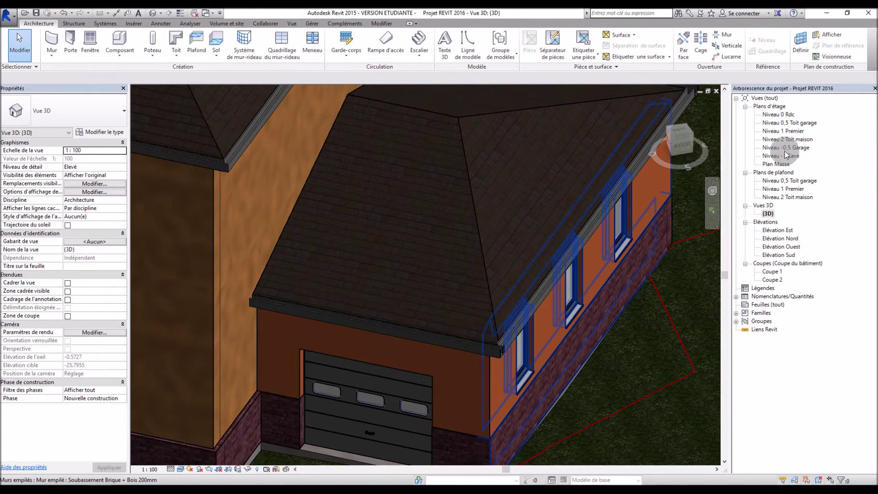
Start placing a new window in the Niveau -0,5 Garage plan and browse to the library's Fenêtres folder to load a family
{"action": "double_click", "coordinate": [784, 148]}
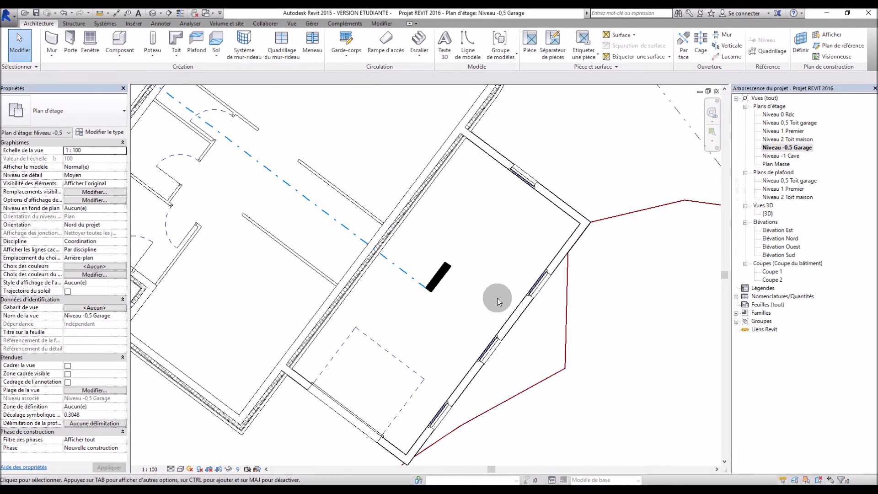
{"action": "scroll", "coordinate": [492, 307], "scroll_direction": "down", "scroll_amount": 5}
{"action": "scroll", "coordinate": [393, 399], "scroll_direction": "up", "scroll_amount": 6}
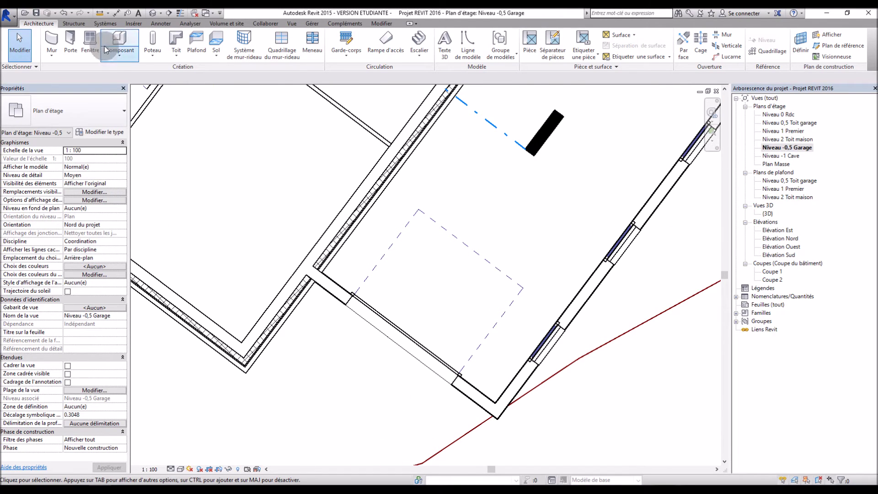
{"action": "left_click", "coordinate": [89, 43]}
{"action": "left_click", "coordinate": [104, 132]}
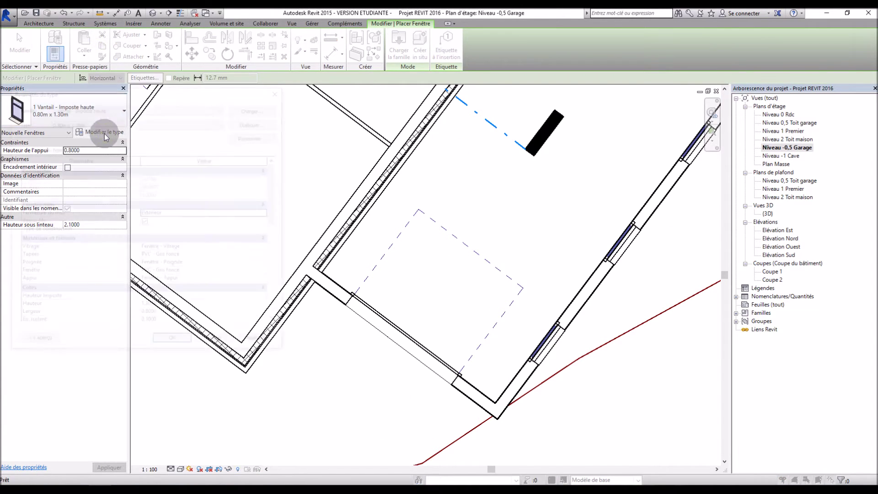
{"action": "left_click", "coordinate": [258, 108]}
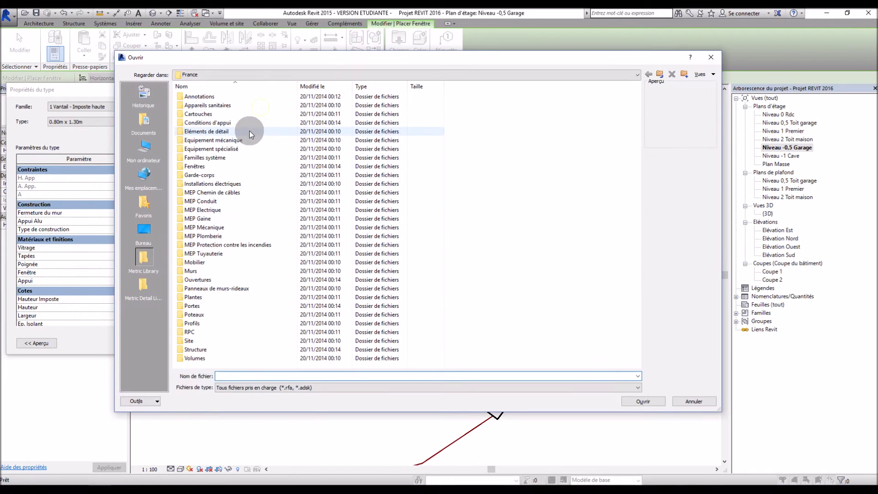
{"action": "double_click", "coordinate": [236, 168]}
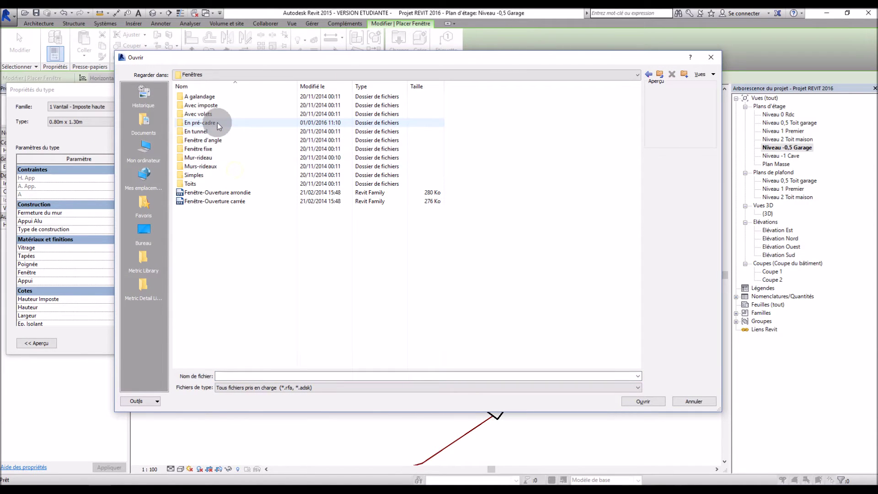
Examine the previews of T-2 Vantaux coulissant in the En tunnel folder and of the window families in the En pré-cadre folder
{"action": "double_click", "coordinate": [214, 131]}
{"action": "left_click", "coordinate": [225, 96]}
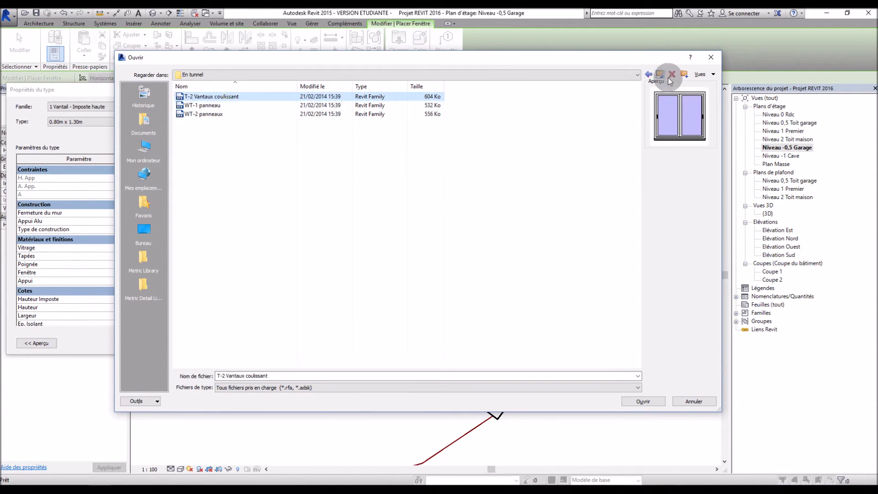
{"action": "left_click", "coordinate": [649, 74]}
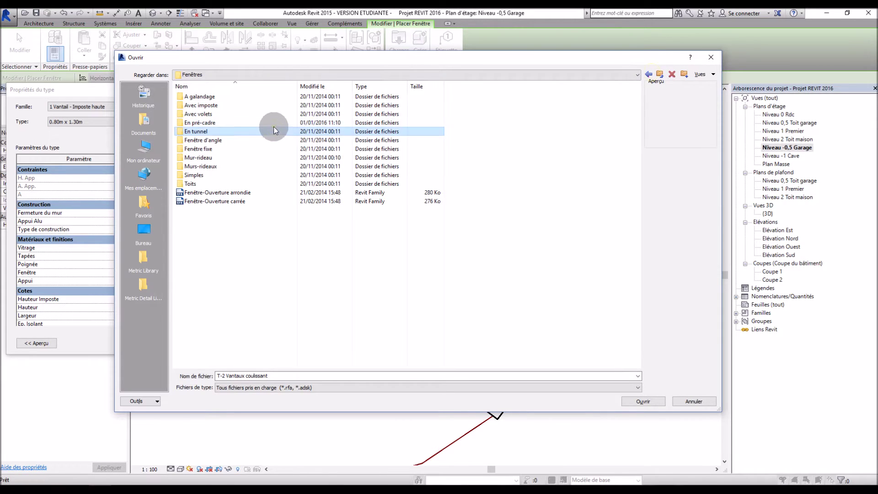
{"action": "double_click", "coordinate": [274, 126]}
{"action": "left_click", "coordinate": [219, 98]}
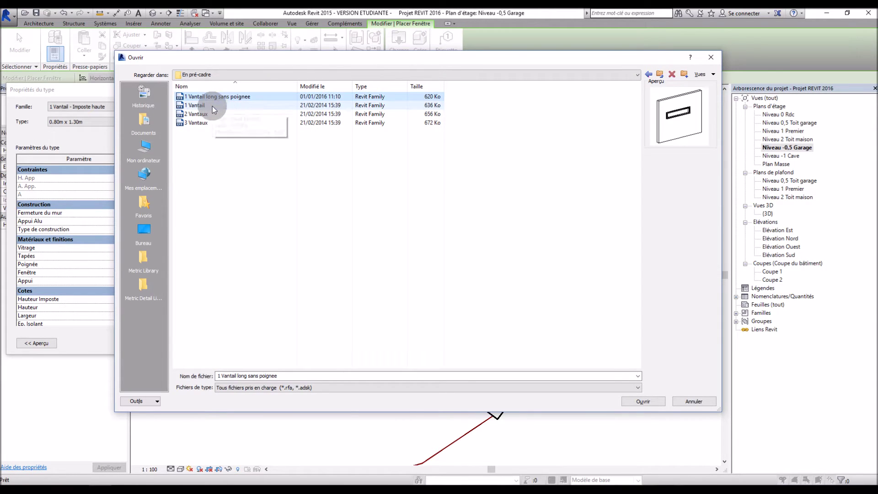
{"action": "left_click", "coordinate": [212, 106]}
{"action": "left_click", "coordinate": [211, 115]}
{"action": "left_click", "coordinate": [215, 106]}
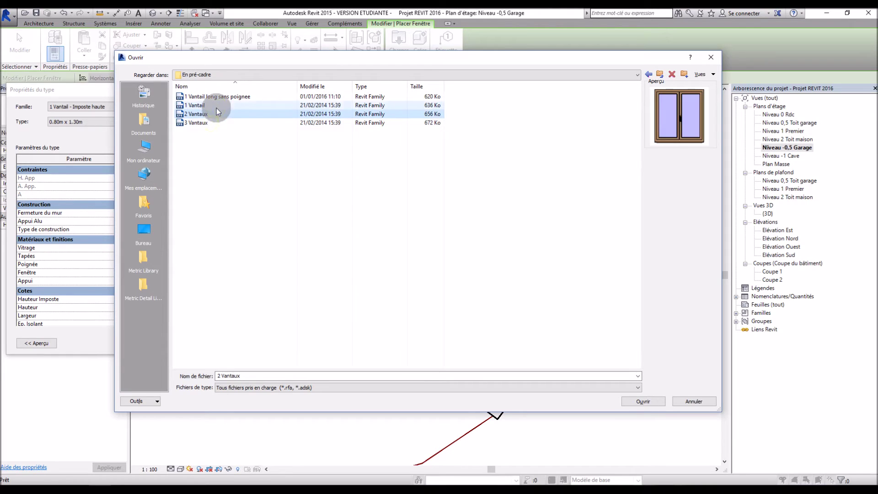
{"action": "left_click", "coordinate": [213, 114]}
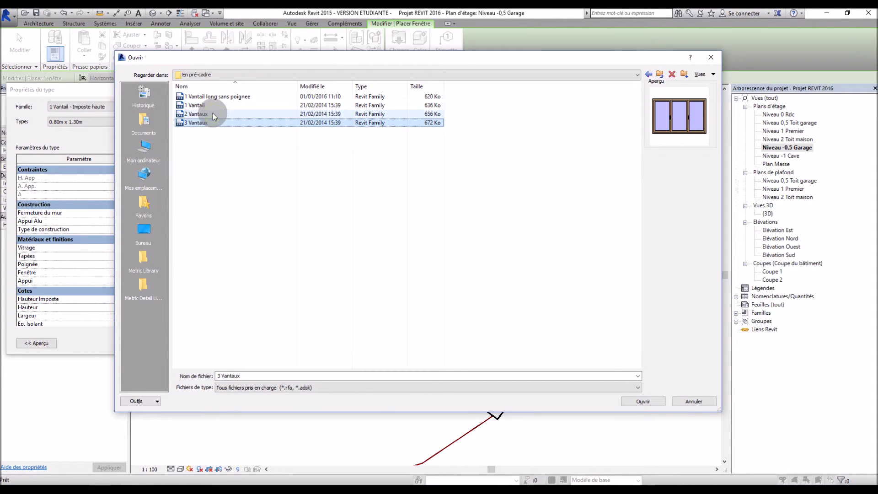
{"action": "left_click", "coordinate": [219, 105]}
Load the 1 Vantail long sans poignee family and accept its 60 x 95 cm type for placement
{"action": "left_click", "coordinate": [229, 97]}
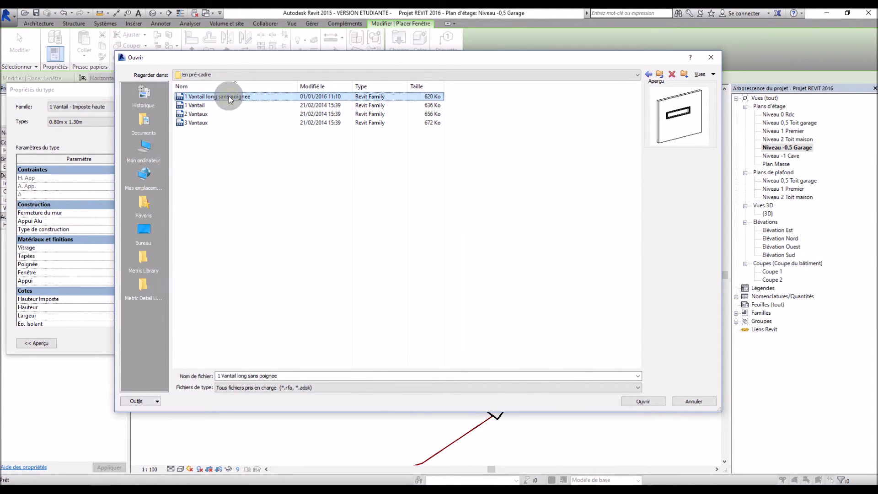
{"action": "double_click", "coordinate": [228, 96]}
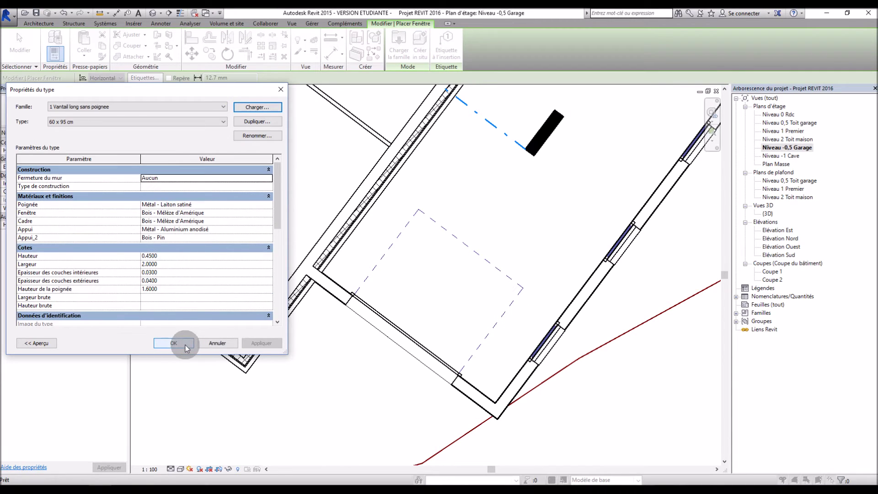
{"action": "left_click", "coordinate": [185, 346]}
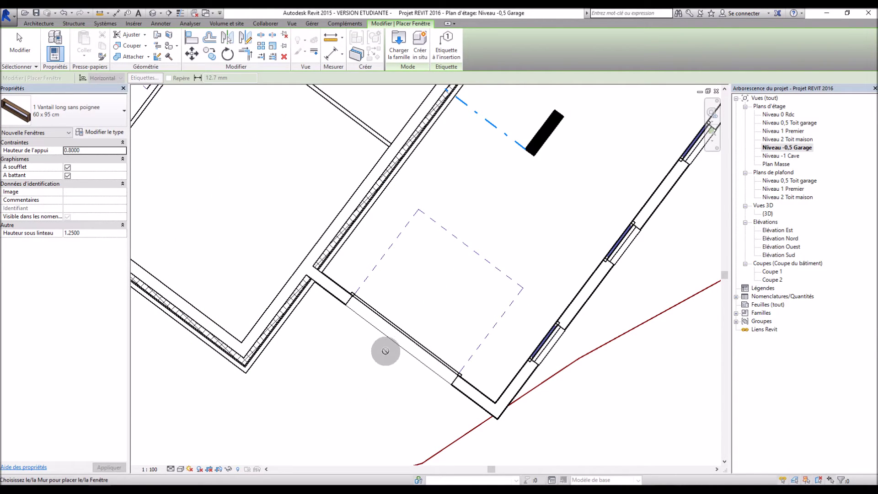
Place the 1 Vantail long sans poignee window above the garage door with a sill height (Hauteur de l'appui) of 2.1
{"action": "scroll", "coordinate": [384, 369], "scroll_direction": "down", "scroll_amount": 3}
{"action": "scroll", "coordinate": [384, 369], "scroll_direction": "up", "scroll_amount": 4}
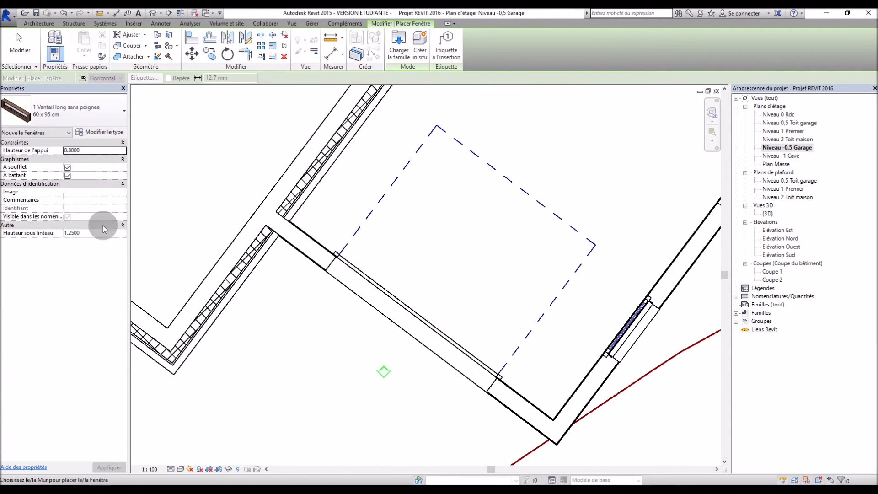
{"action": "left_click", "coordinate": [89, 147]}
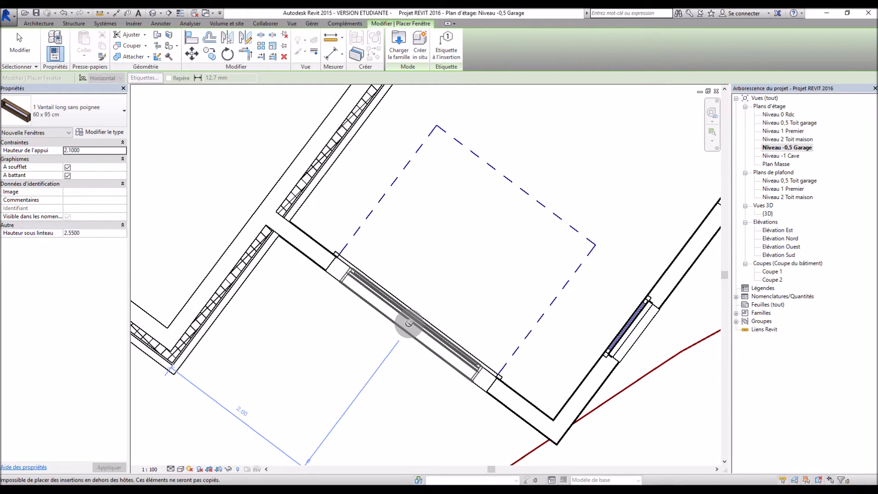
{"action": "left_click", "coordinate": [409, 321]}
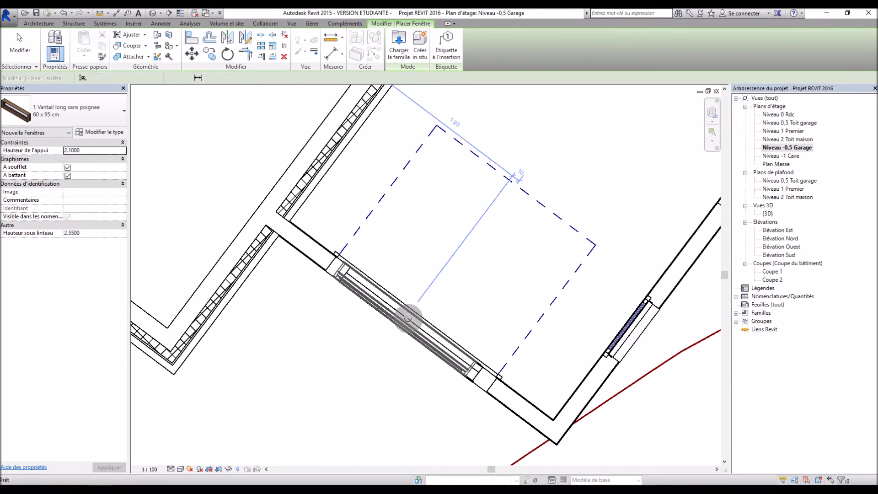
{"action": "key", "text": "Escape"}
In the {3D} view, raise the sill height of the long window above the garage door and check it from the front
{"action": "double_click", "coordinate": [768, 213]}
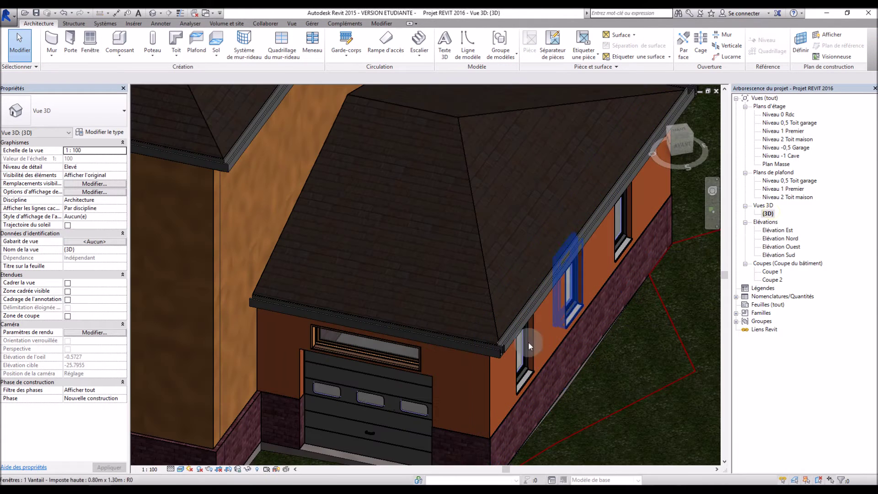
{"action": "scroll", "coordinate": [341, 416], "scroll_direction": "up", "scroll_amount": 3}
{"action": "middle_click_drag", "start_coordinate": [341, 415], "coordinate": [352, 388], "text": "shift"}
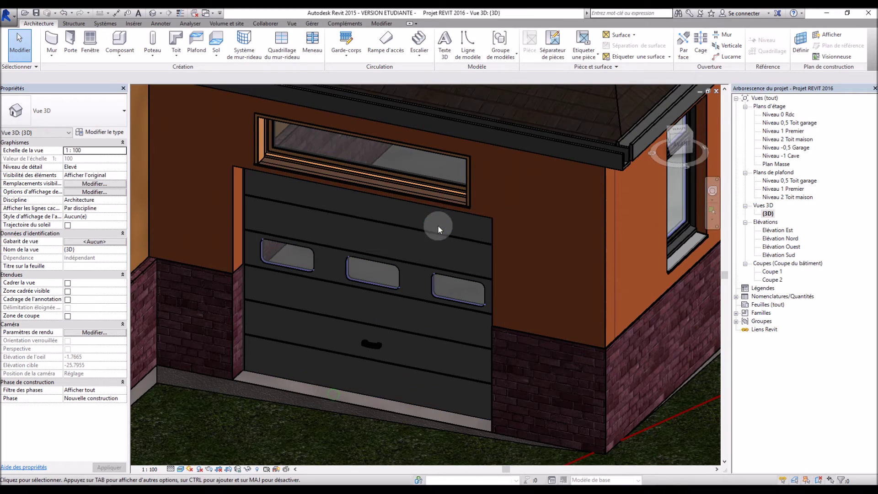
{"action": "left_click", "coordinate": [464, 188]}
{"action": "left_click", "coordinate": [97, 157]}
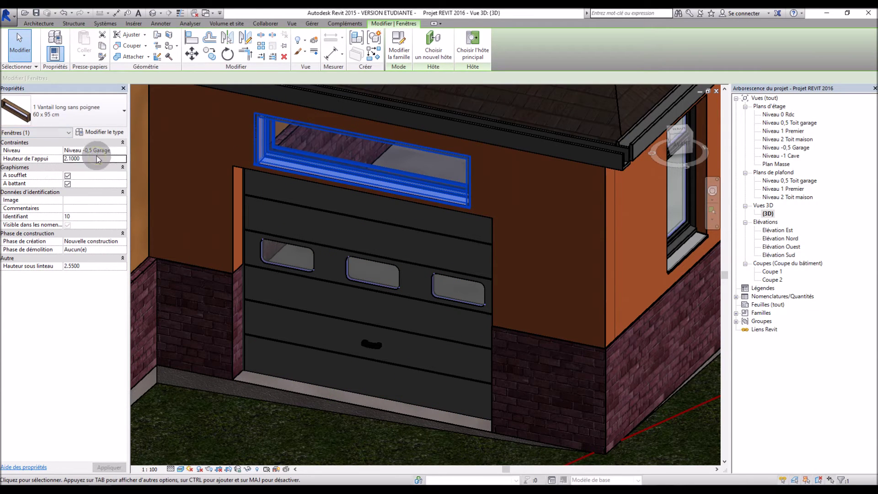
{"action": "type", "text": "3"}
{"action": "middle_click_drag", "start_coordinate": [366, 320], "coordinate": [393, 256], "text": "shift"}
{"action": "type", "text": "2."}
Set the long window type's width (Largeur) to 2.4 and apply it
{"action": "left_click", "coordinate": [106, 131]}
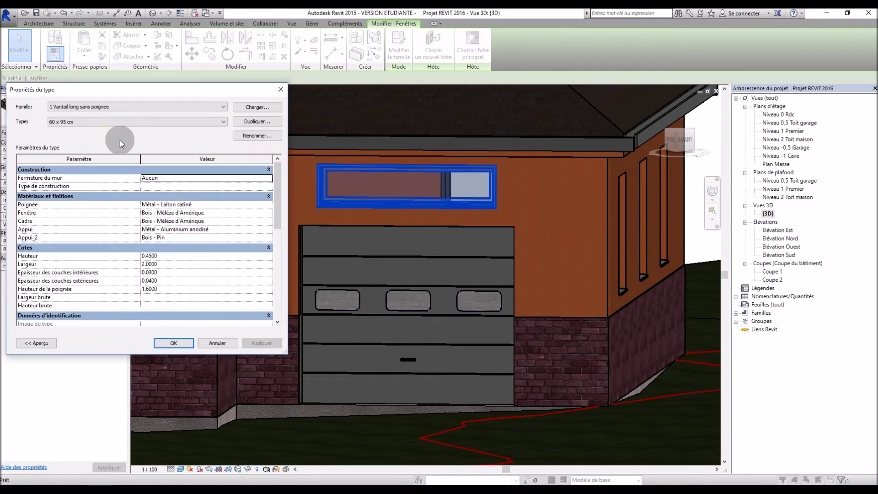
{"action": "left_click", "coordinate": [160, 264]}
{"action": "key", "text": "BackSpace"}
{"action": "key", "text": "BackSpace"}
{"action": "key", "text": "BackSpace"}
{"action": "key", "text": "BackSpace"}
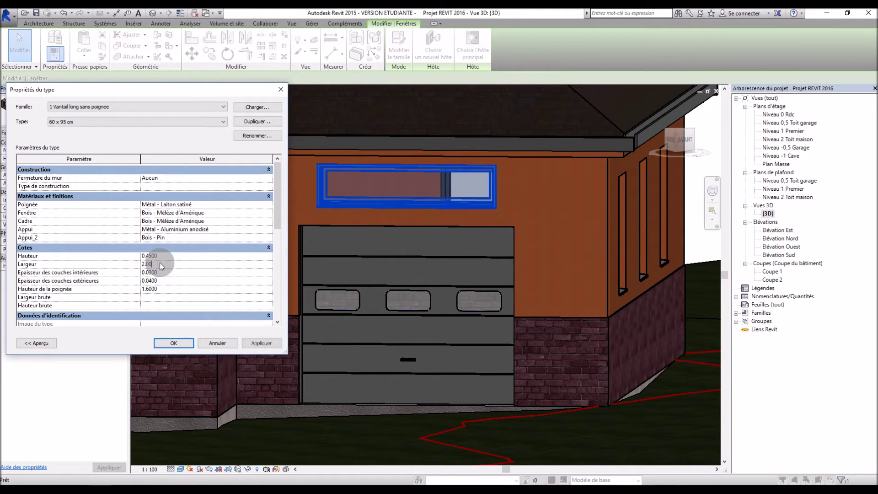
{"action": "type", "text": "4"}
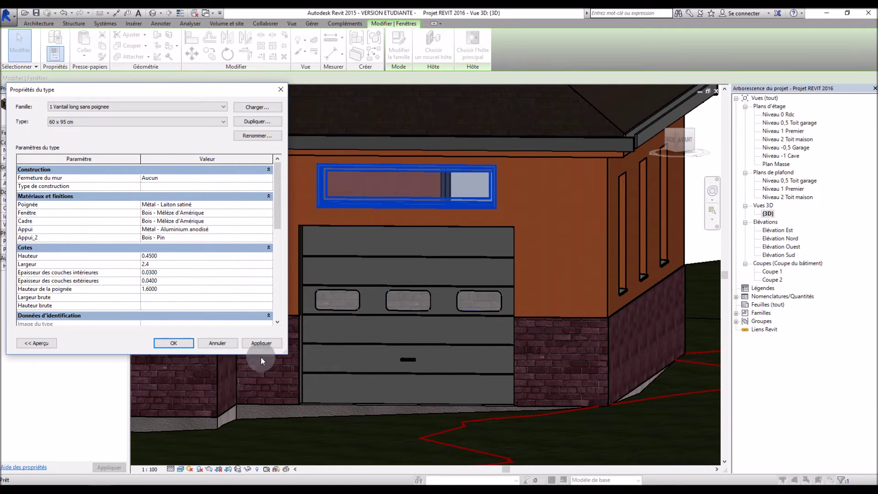
{"action": "left_click", "coordinate": [269, 343]}
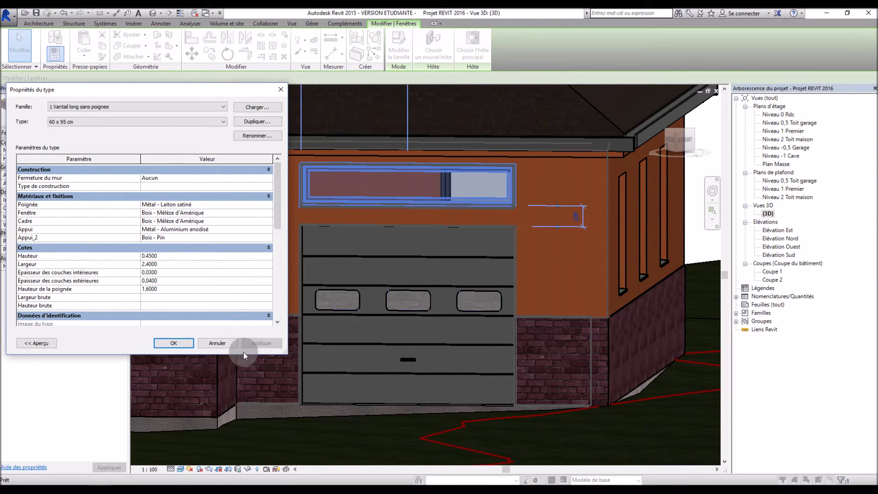
{"action": "left_click", "coordinate": [176, 342]}
{"action": "key", "text": "Escape"}
Examine the widened window above the garage door up close, and view the whole house from outside
{"action": "middle_click_drag", "start_coordinate": [439, 256], "coordinate": [356, 316], "text": "shift"}
{"action": "scroll", "coordinate": [440, 185], "scroll_direction": "up", "scroll_amount": 3}
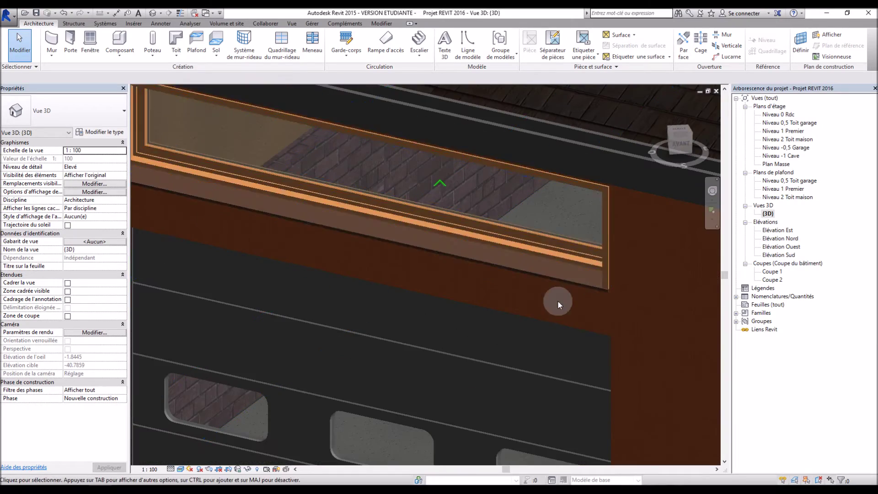
{"action": "scroll", "coordinate": [560, 327], "scroll_direction": "down", "scroll_amount": 2}
{"action": "scroll", "coordinate": [560, 326], "scroll_direction": "down", "scroll_amount": 2}
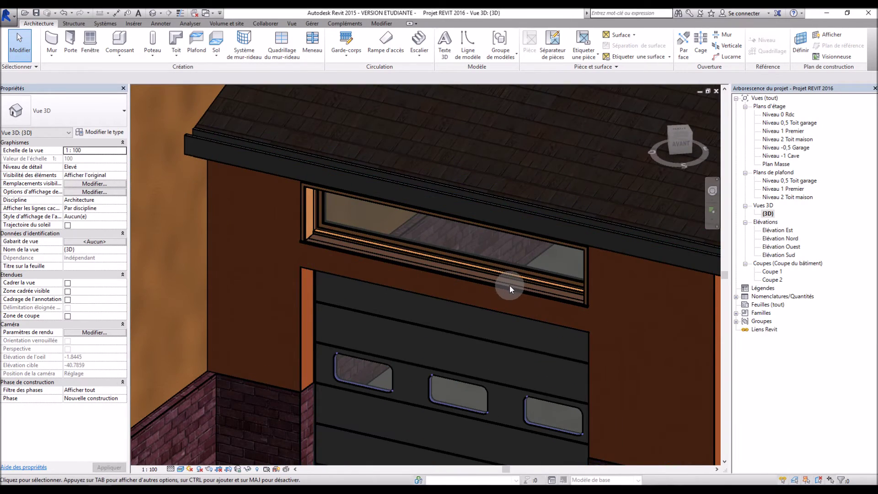
{"action": "scroll", "coordinate": [509, 285], "scroll_direction": "up", "scroll_amount": 3}
{"action": "mouse_move", "coordinate": [509, 289]}
{"action": "middle_mouse_down", "text": "shift"}
{"action": "mouse_move", "coordinate": [663, 271]}
{"action": "mouse_move", "coordinate": [616, 269]}
{"action": "mouse_move", "coordinate": [638, 247]}
{"action": "mouse_move", "coordinate": [443, 281]}
{"action": "mouse_move", "coordinate": [503, 292]}
{"action": "middle_mouse_up", "text": "shift"}
{"action": "scroll", "coordinate": [503, 293], "scroll_direction": "down", "scroll_amount": 5}
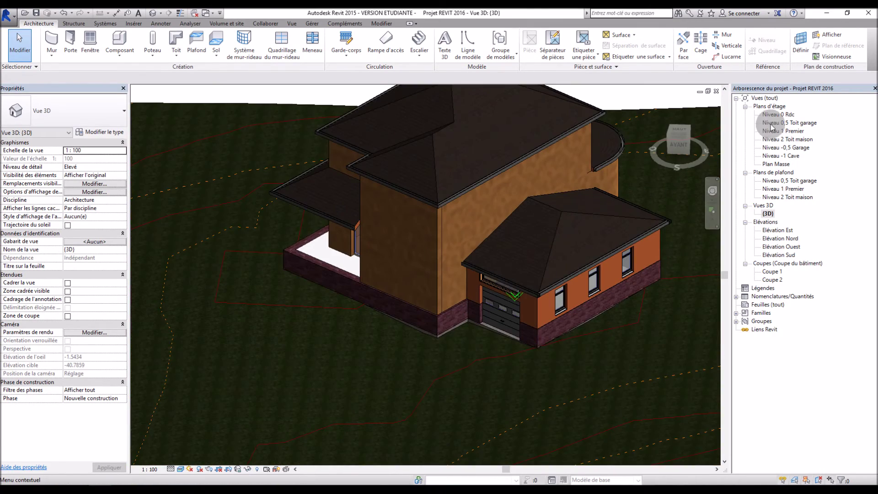
Start placing a window in the Niveau 0 Rdc plan and browse to the library's Fenêtres > En pré-cadre folder to load a family
{"action": "left_click", "coordinate": [778, 114]}
{"action": "double_click", "coordinate": [789, 115]}
{"action": "left_click", "coordinate": [90, 43]}
{"action": "left_click", "coordinate": [124, 111]}
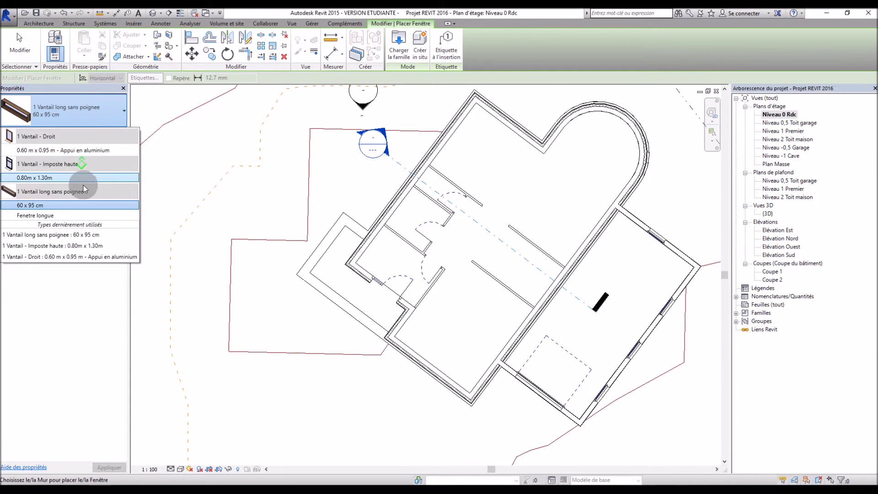
{"action": "left_click", "coordinate": [76, 120]}
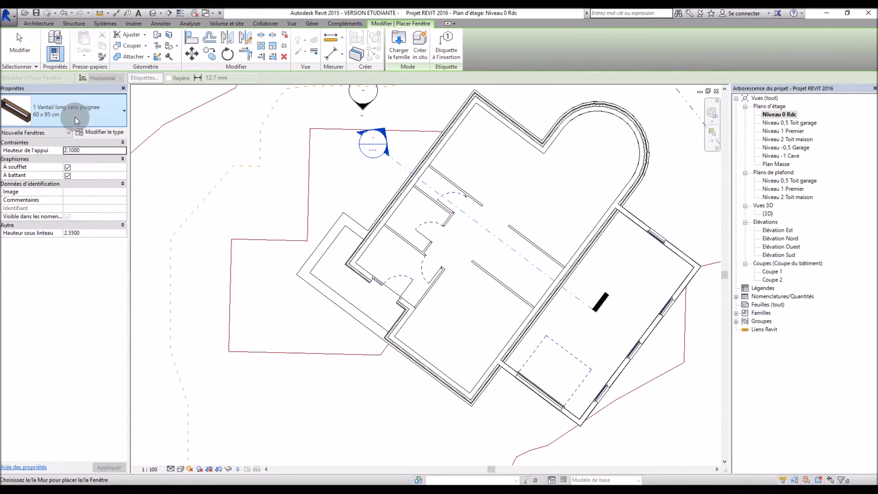
{"action": "left_click", "coordinate": [104, 132]}
{"action": "left_click", "coordinate": [191, 107]}
{"action": "double_click", "coordinate": [221, 123]}
{"action": "left_click", "coordinate": [220, 115]}
Load the 2 Vantaux family with its 100 x 105 cm type and accept it for placement
{"action": "left_click", "coordinate": [218, 106]}
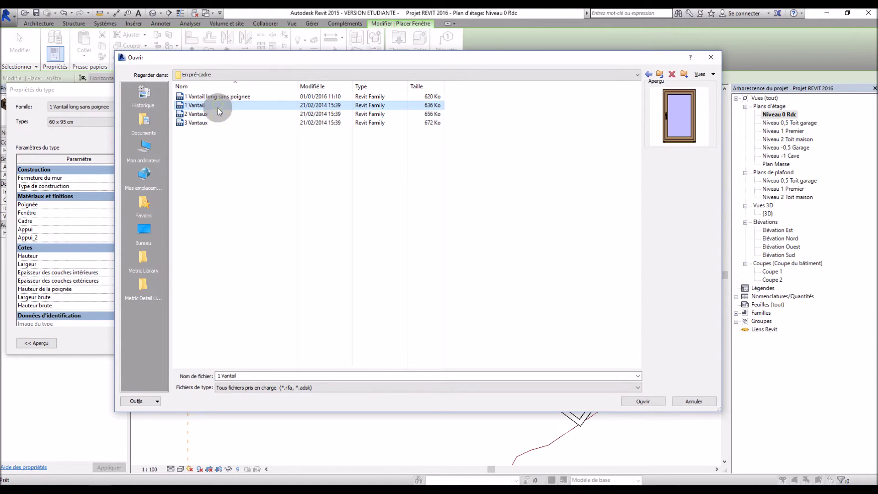
{"action": "left_click", "coordinate": [640, 402]}
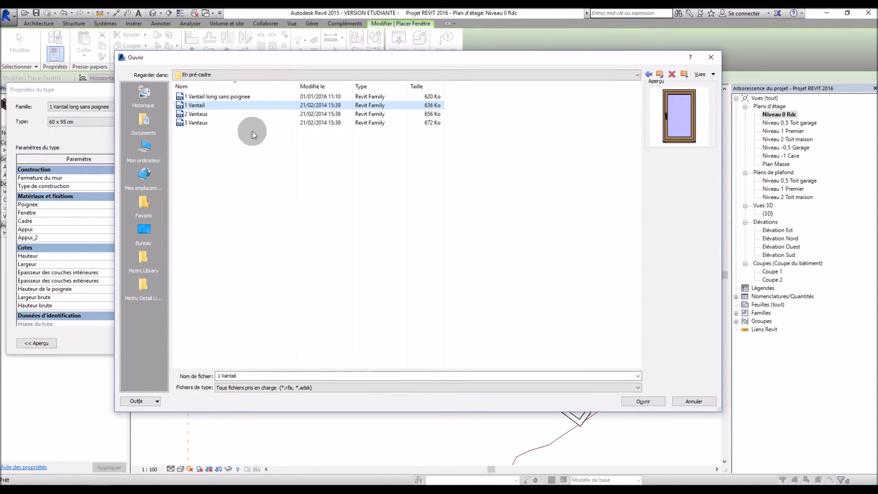
{"action": "left_click", "coordinate": [230, 115]}
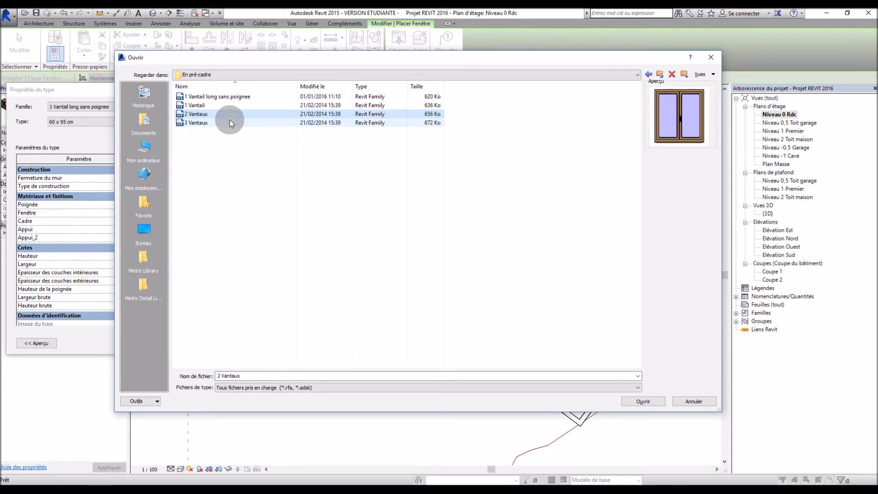
{"action": "left_click", "coordinate": [635, 398]}
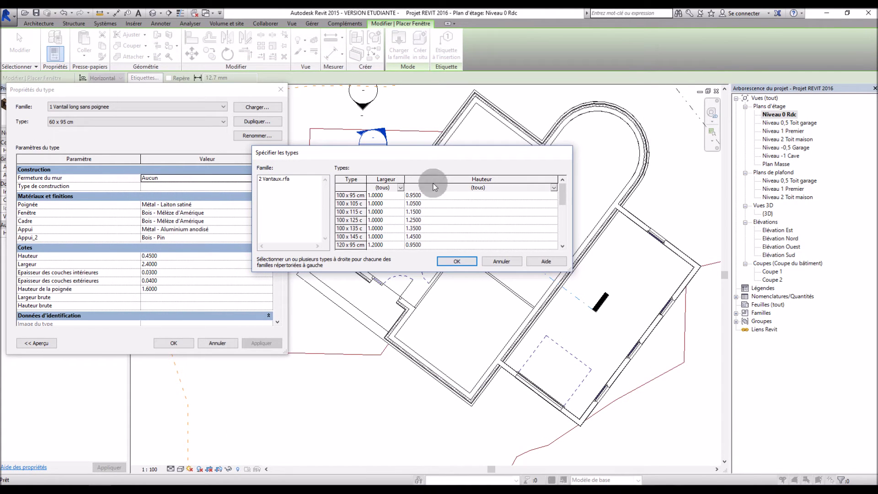
{"action": "mouse_move", "coordinate": [563, 192]}
{"action": "left_mouse_down"}
{"action": "mouse_move", "coordinate": [565, 229]}
{"action": "mouse_move", "coordinate": [563, 181]}
{"action": "left_mouse_up"}
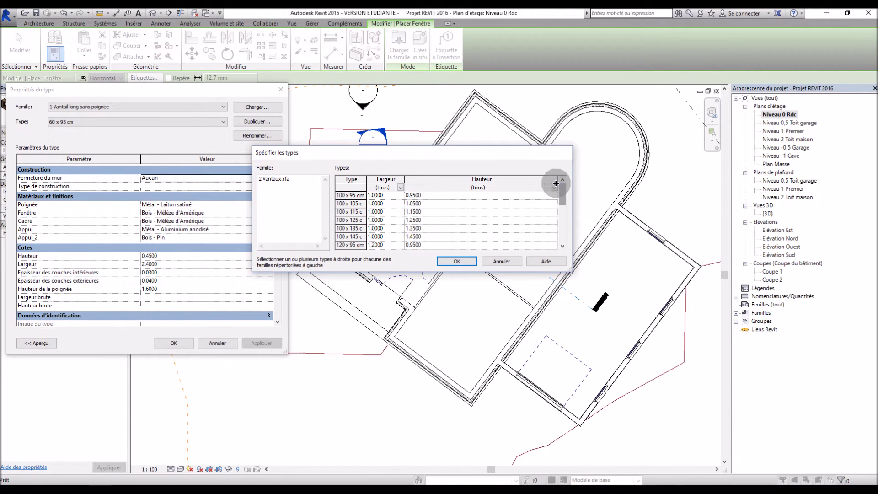
{"action": "left_click", "coordinate": [423, 205]}
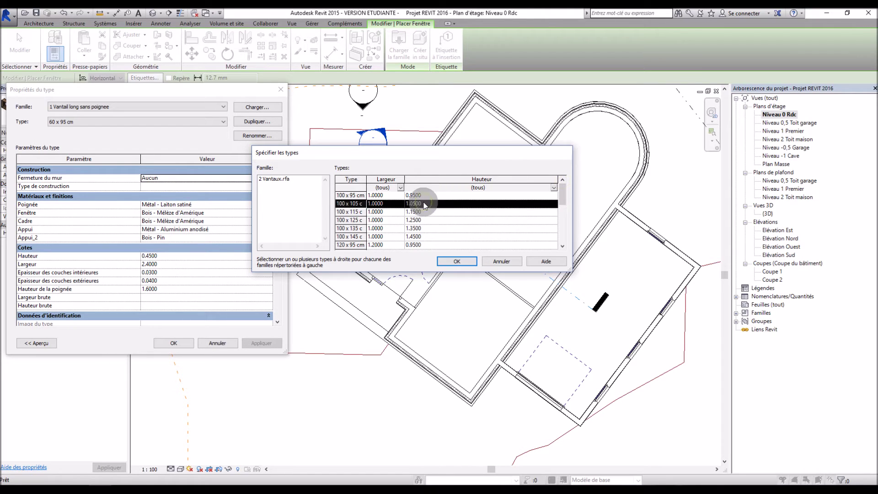
{"action": "left_click", "coordinate": [458, 260]}
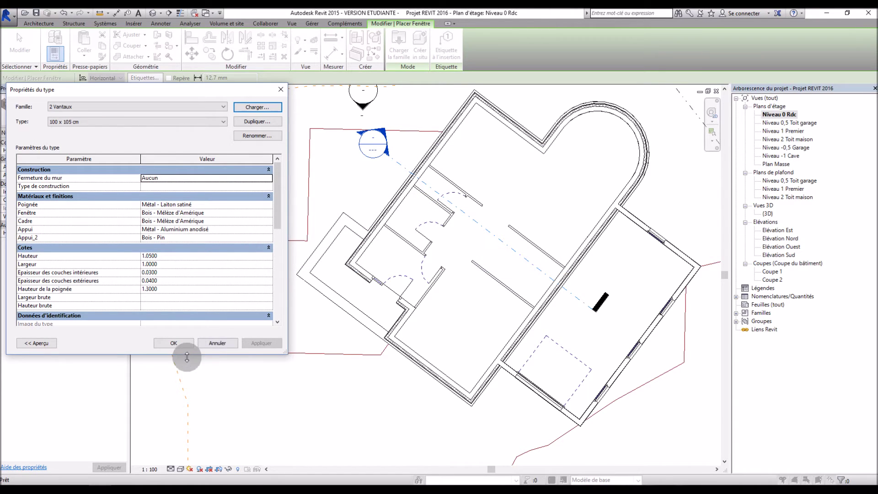
{"action": "left_click", "coordinate": [173, 343]}
Place four 2 Vantaux windows with a sill height of 1, three along the house's north-west exterior wall and one on the adjoining north-east wall
{"action": "scroll", "coordinate": [242, 349], "scroll_direction": "up", "scroll_amount": 2}
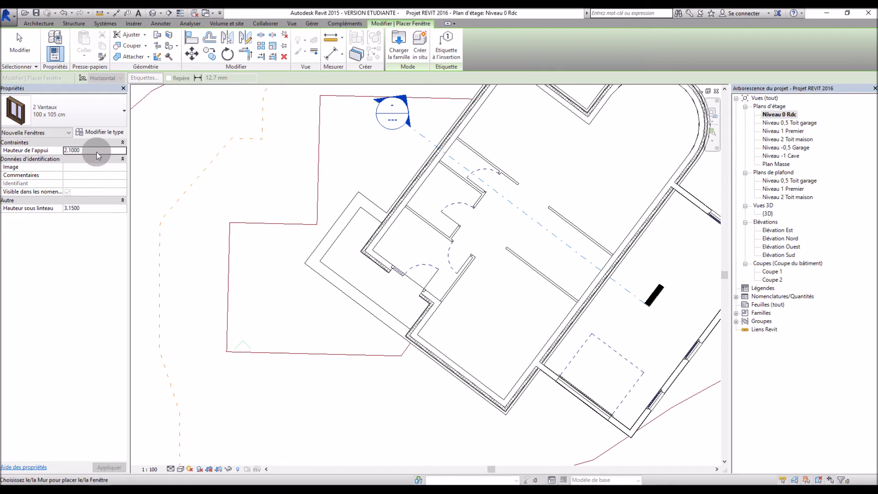
{"action": "type", "text": "1"}
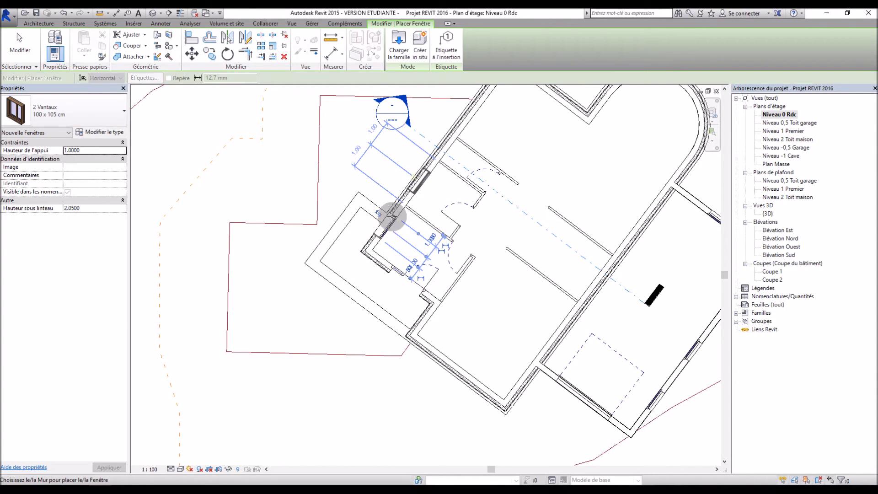
{"action": "scroll", "coordinate": [356, 267], "scroll_direction": "down", "scroll_amount": 2}
{"action": "scroll", "coordinate": [427, 157], "scroll_direction": "up", "scroll_amount": 2}
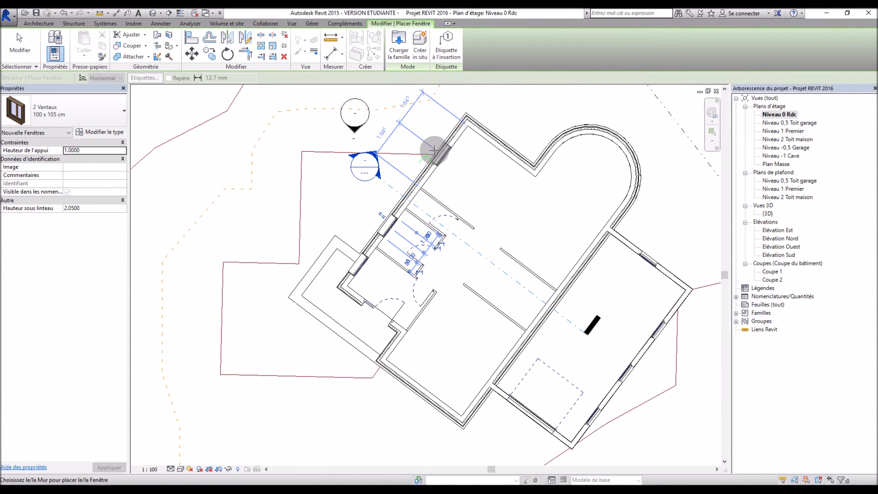
{"action": "left_click", "coordinate": [433, 151]}
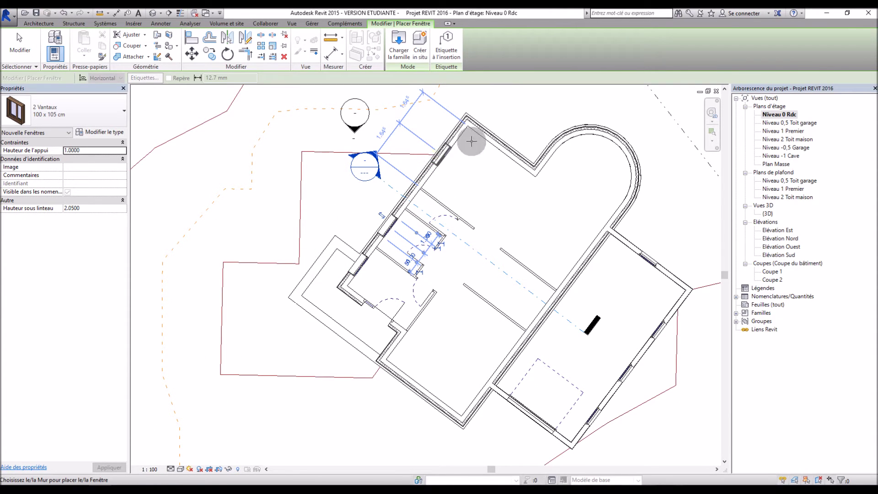
{"action": "left_click", "coordinate": [508, 142]}
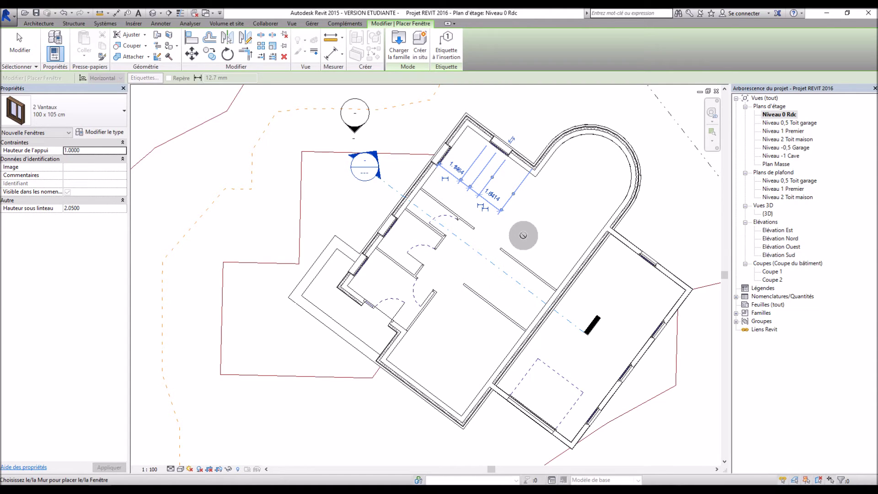
{"action": "key", "text": "Escape"}
{"action": "key", "text": "Escape"}
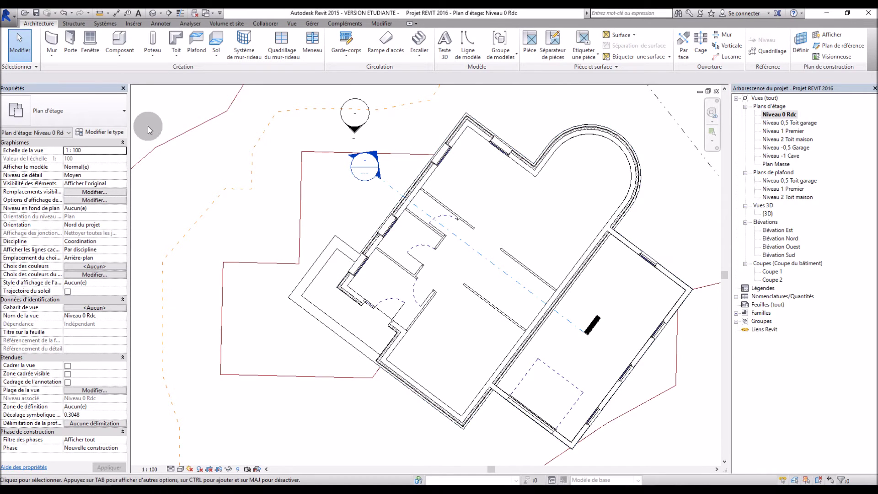
Start placing another window and browse to the library's Fenêtres > En pré-cadre folder to load a family
{"action": "left_click", "coordinate": [90, 43]}
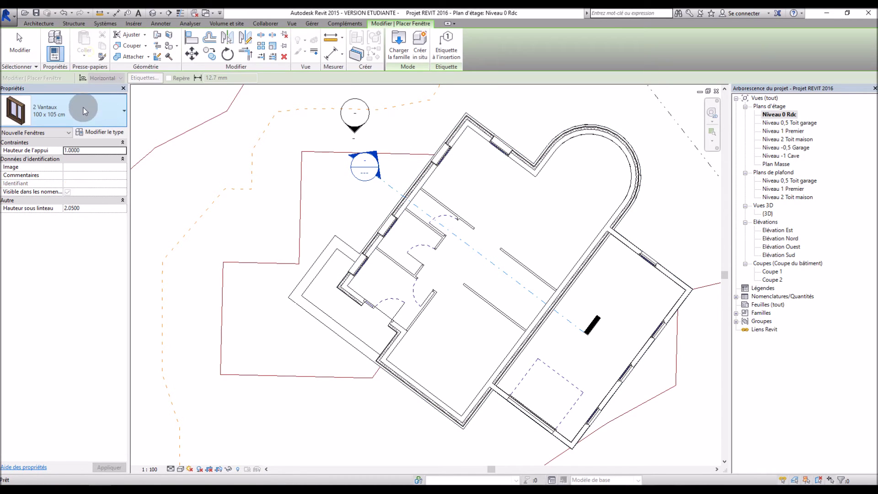
{"action": "left_click", "coordinate": [91, 131]}
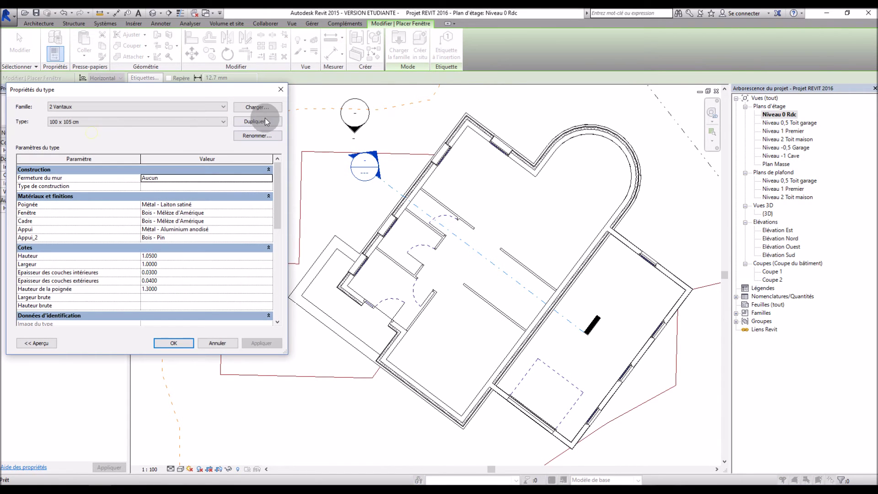
{"action": "left_click", "coordinate": [257, 108]}
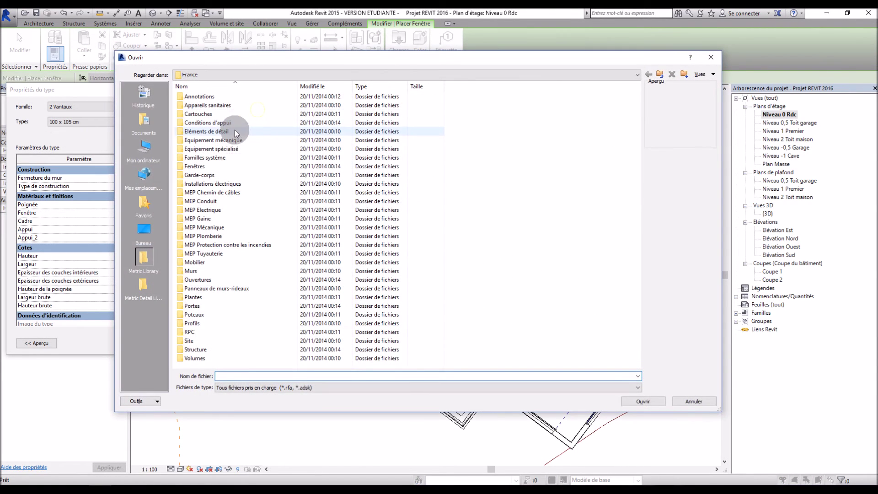
{"action": "left_click", "coordinate": [229, 165]}
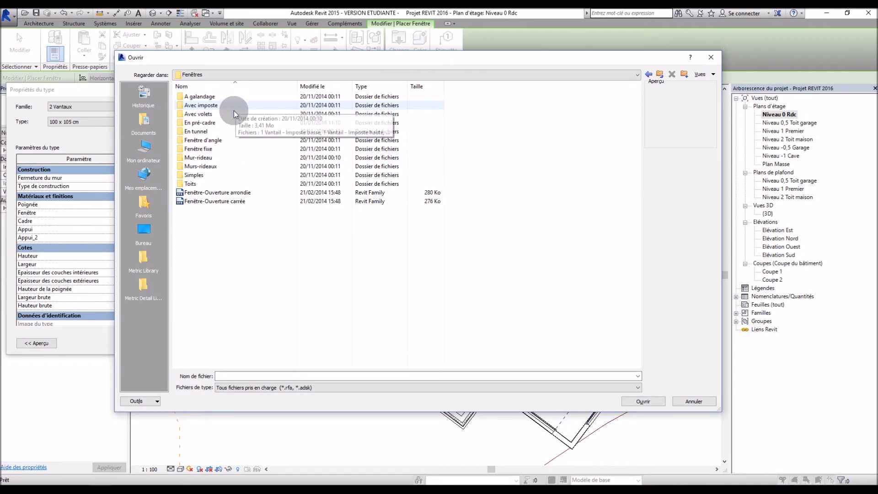
{"action": "left_click", "coordinate": [229, 123]}
{"action": "double_click", "coordinate": [228, 123]}
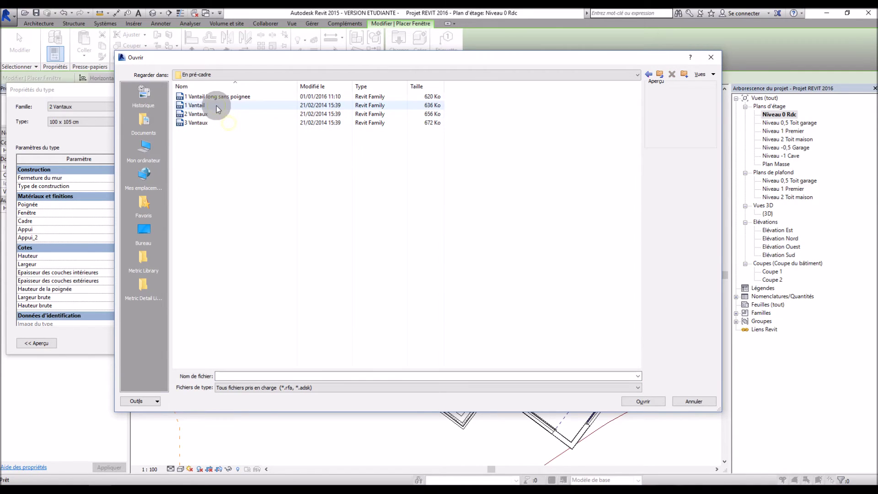
Load the 1 Vantail family with its 40 x 60 cm type and place one on the north-west wall between the two-leaf windows
{"action": "left_click", "coordinate": [216, 106]}
{"action": "left_click", "coordinate": [643, 401]}
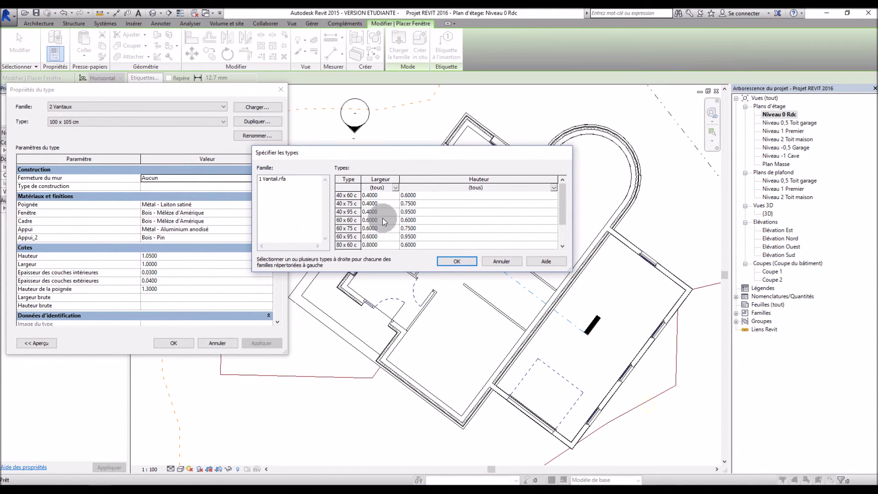
{"action": "left_click", "coordinate": [403, 196]}
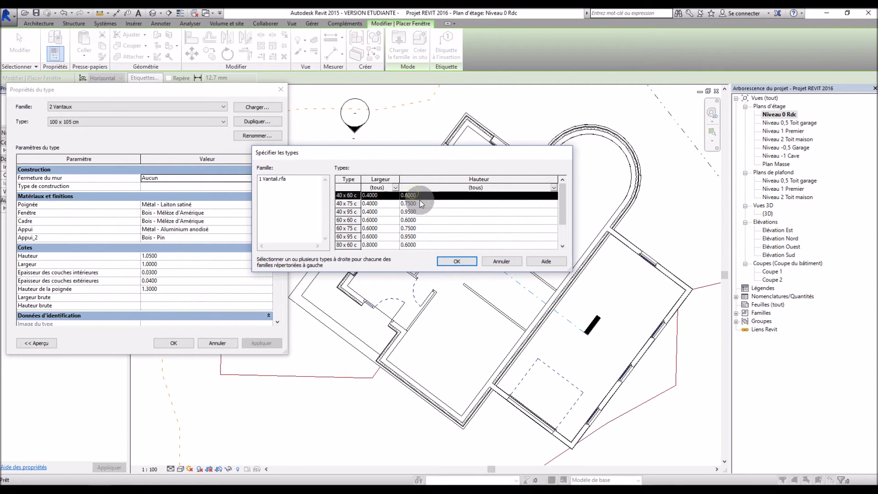
{"action": "left_click", "coordinate": [457, 261]}
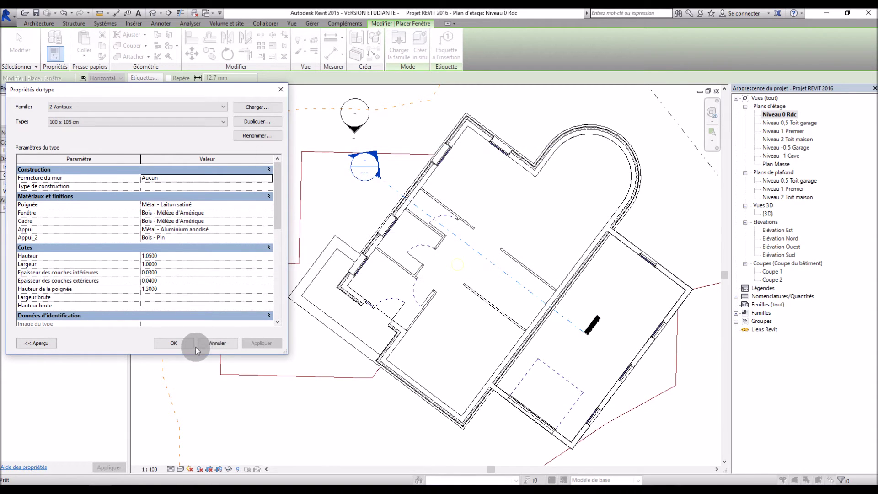
{"action": "left_click", "coordinate": [179, 346]}
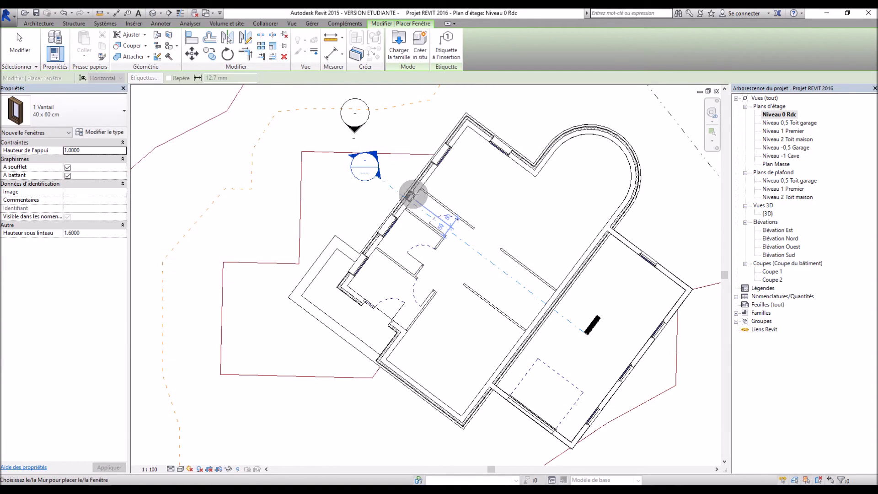
{"action": "left_click", "coordinate": [406, 193]}
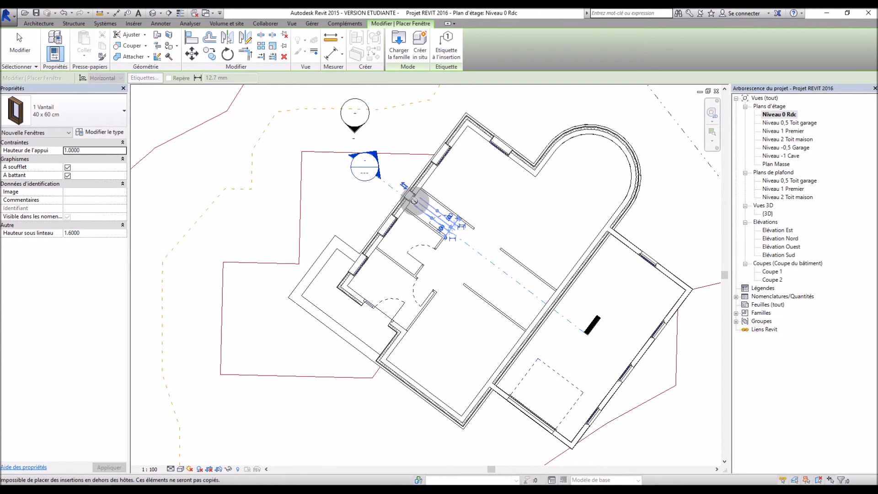
{"action": "key", "text": "Escape"}
In the {3D} view, set the sill height of the small 1 Vantail window on the ground floor to 1.4
{"action": "double_click", "coordinate": [790, 218]}
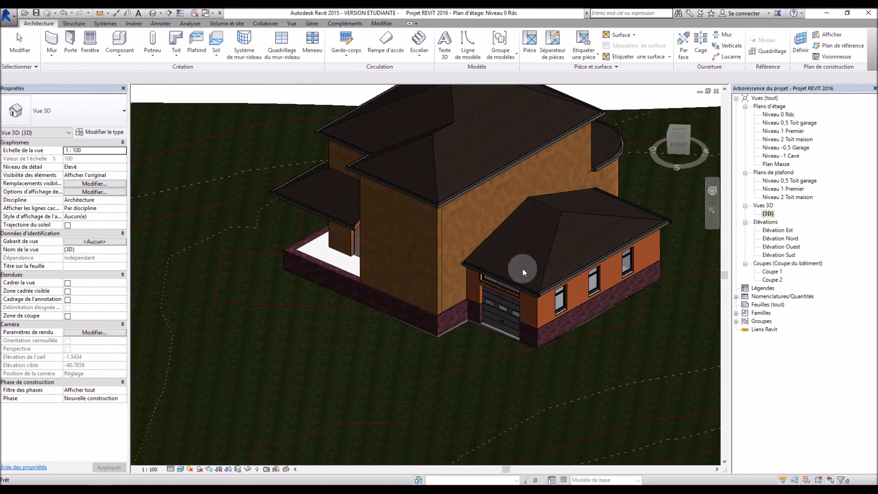
{"action": "middle_click_drag", "start_coordinate": [433, 331], "coordinate": [700, 242], "text": "shift"}
{"action": "scroll", "coordinate": [392, 304], "scroll_direction": "up", "scroll_amount": 3}
{"action": "left_click", "coordinate": [392, 304]}
{"action": "middle_click_drag", "start_coordinate": [537, 320], "coordinate": [408, 372], "text": "shift"}
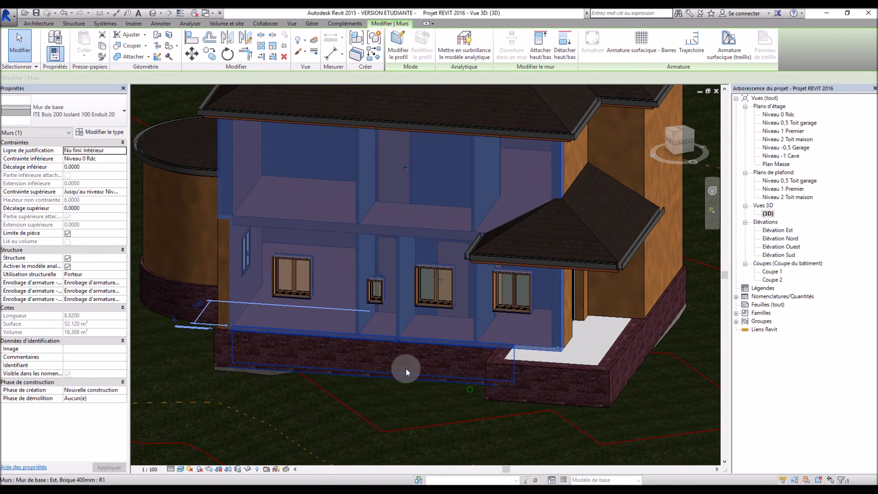
{"action": "key", "text": "Escape"}
{"action": "left_click", "coordinate": [376, 297]}
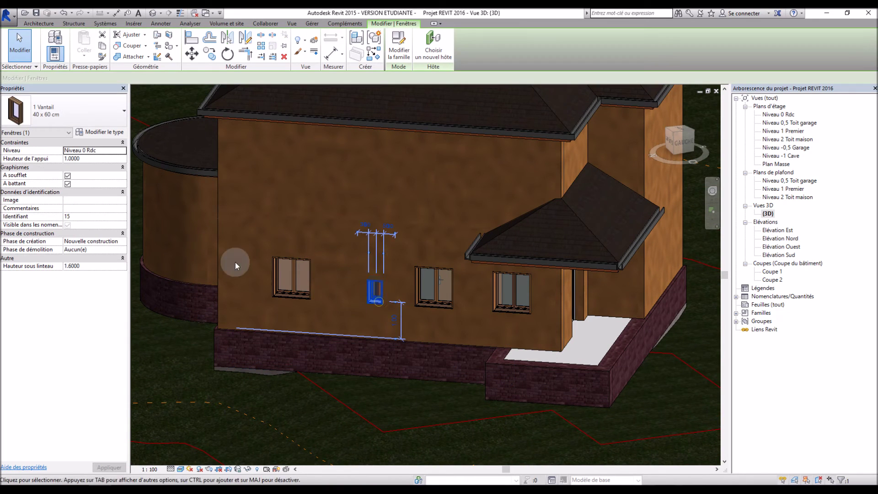
{"action": "left_click", "coordinate": [86, 158]}
{"action": "type", "text": "1.4"}
{"action": "key", "text": "Return"}
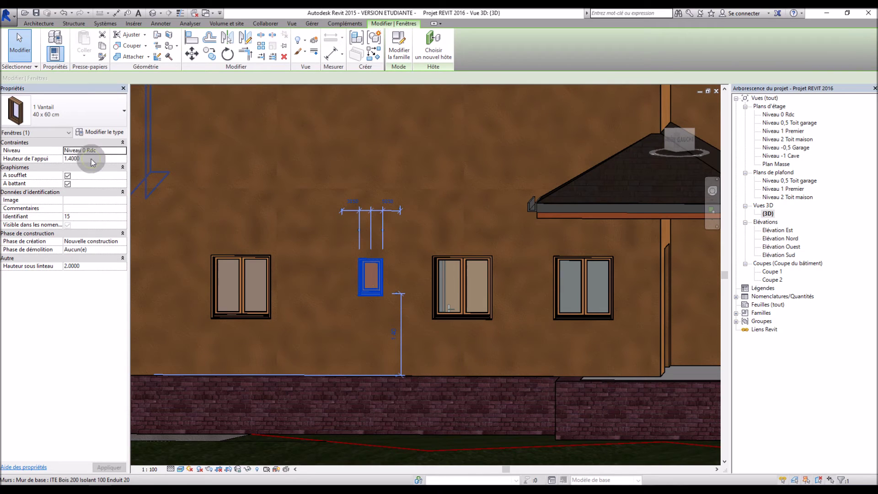
Set the small ground-floor window's sill height to 1.5 and view the facade from outside
{"action": "type", "text": "1.5"}
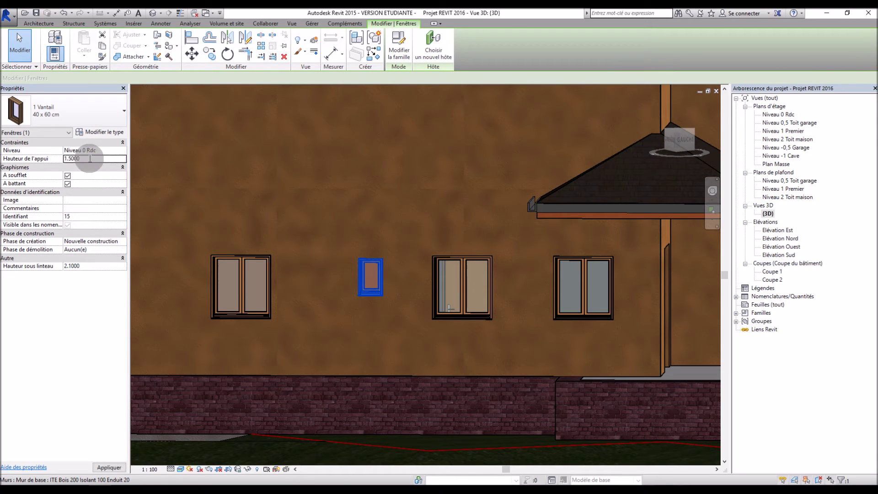
{"action": "left_click", "coordinate": [429, 404]}
{"action": "middle_click_drag", "start_coordinate": [481, 398], "coordinate": [451, 377], "text": "shift"}
{"action": "middle_click_drag", "start_coordinate": [394, 362], "coordinate": [411, 398], "text": "shift"}
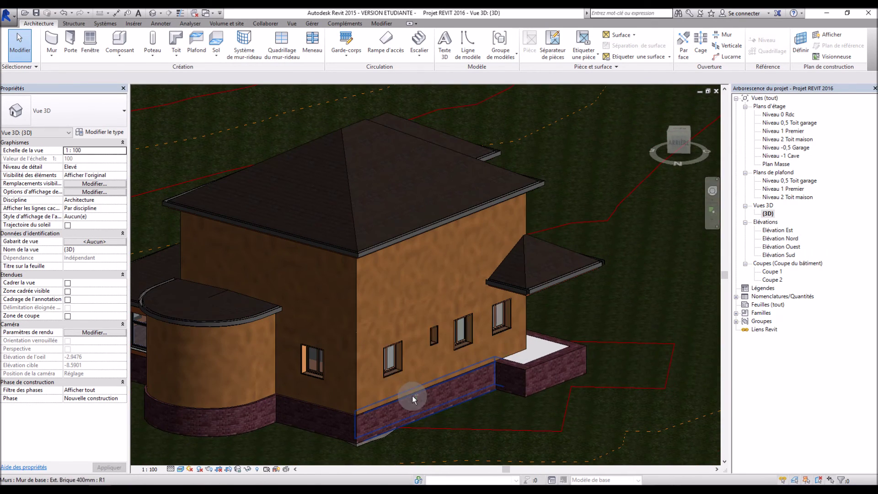
On the Niveau 1 Premier plan, place 2 Vantaux and 1 Vantail windows in the exterior walls and two 3 Vantaux 180 x 115 cm windows on the north-east wall
{"action": "double_click", "coordinate": [789, 132]}
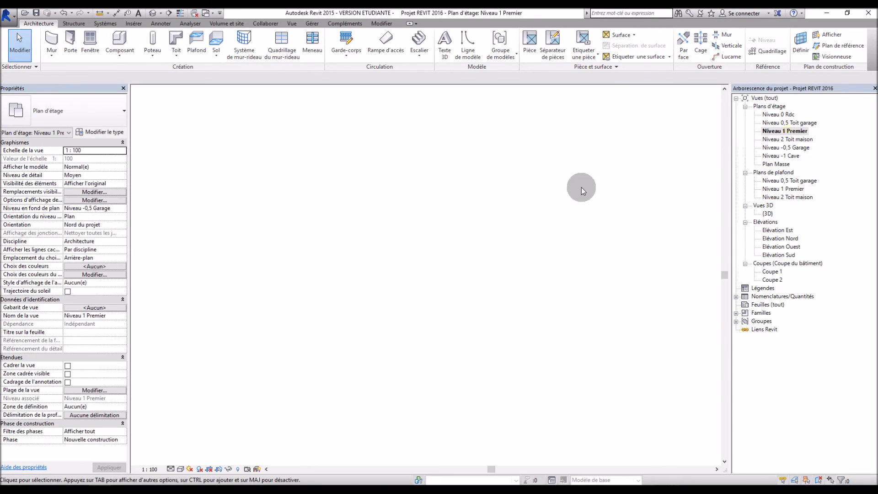
{"action": "scroll", "coordinate": [393, 241], "scroll_direction": "down", "scroll_amount": 3}
{"action": "scroll", "coordinate": [563, 127], "scroll_direction": "up", "scroll_amount": 1}
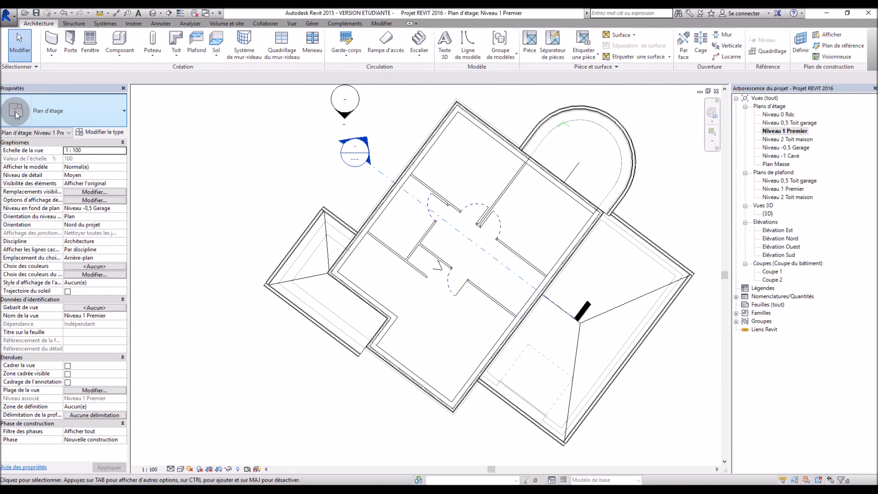
{"action": "left_click", "coordinate": [119, 42]}
{"action": "key", "text": "Escape"}
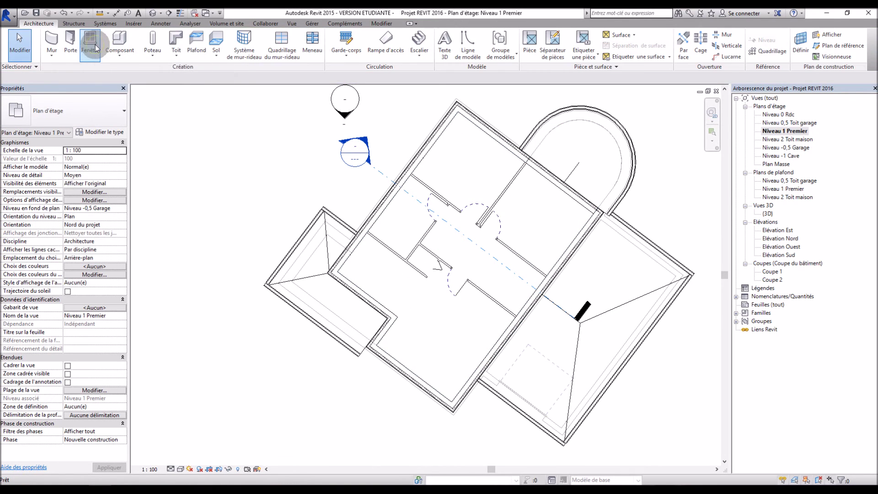
{"action": "left_click", "coordinate": [95, 45]}
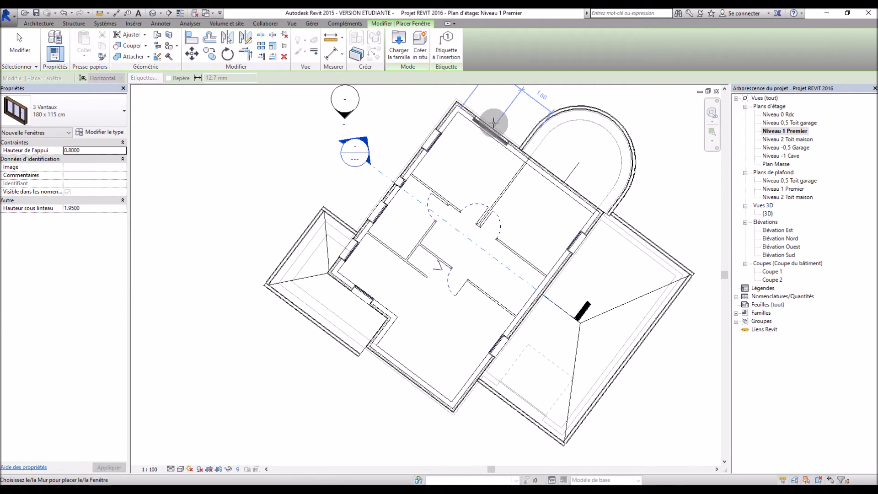
{"action": "left_click", "coordinate": [493, 123]}
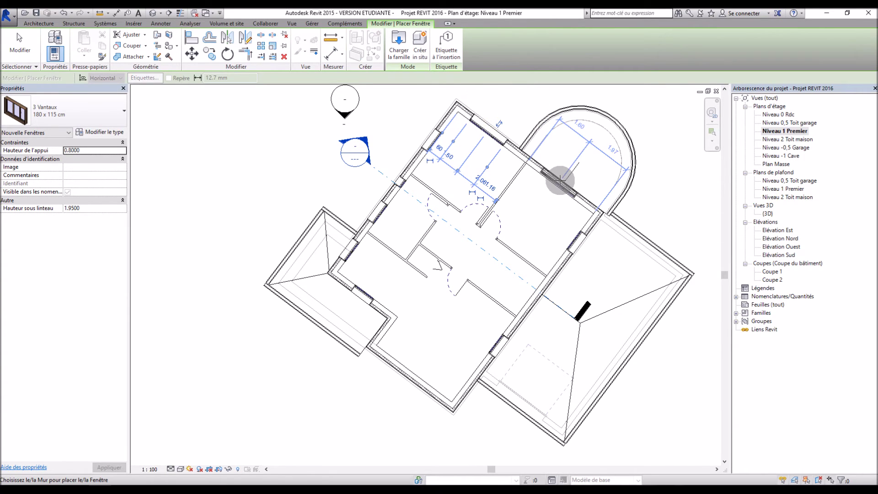
{"action": "key", "text": "Escape"}
{"action": "key", "text": "Escape"}
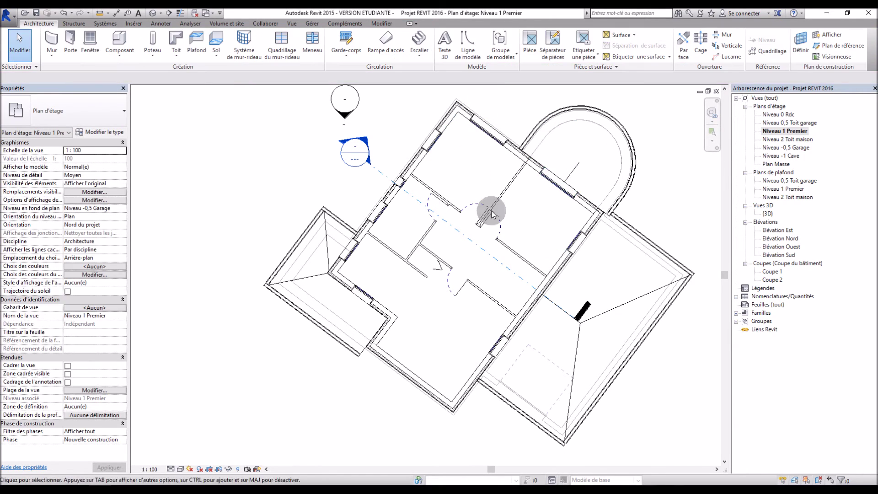
In the {3D} view, set the sill height of the three first-floor 2 Vantaux windows on the north-west facade to 1
{"action": "double_click", "coordinate": [768, 214]}
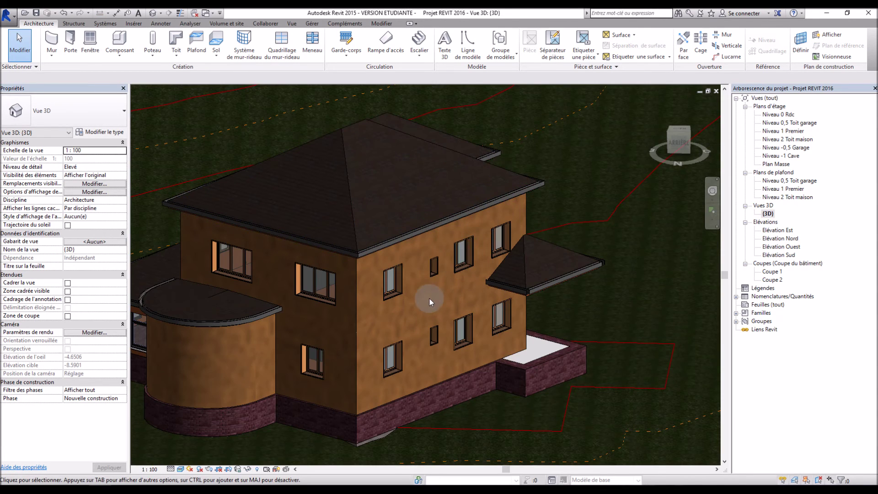
{"action": "left_click", "coordinate": [387, 297]}
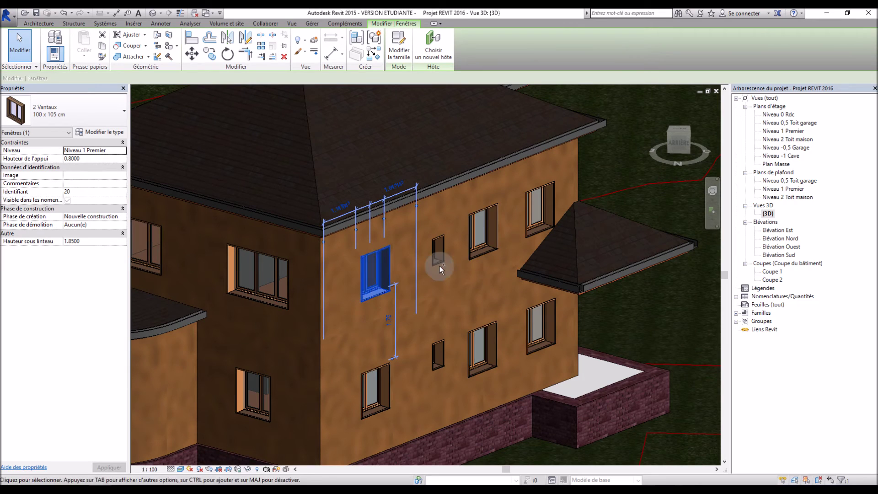
{"action": "left_click", "coordinate": [473, 257], "text": "ctrl"}
{"action": "left_click", "coordinate": [538, 233], "text": "ctrl"}
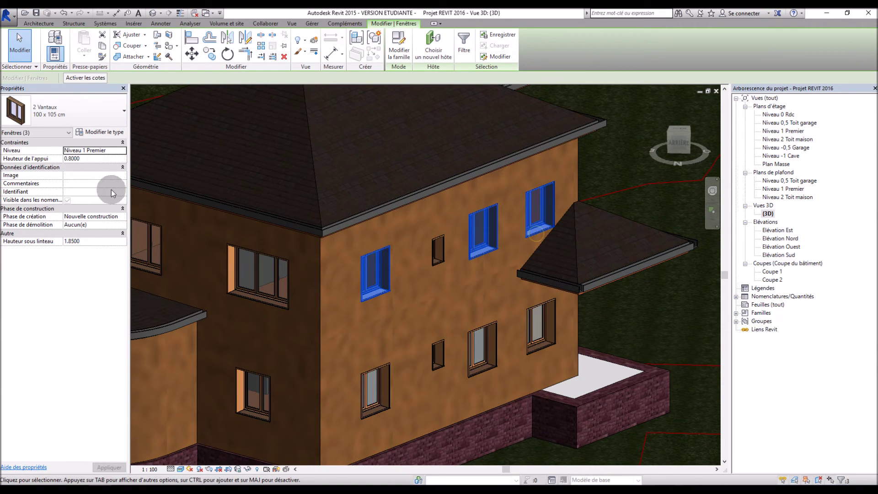
{"action": "left_click", "coordinate": [100, 159]}
{"action": "type", "text": "1"}
{"action": "key", "text": "Return"}
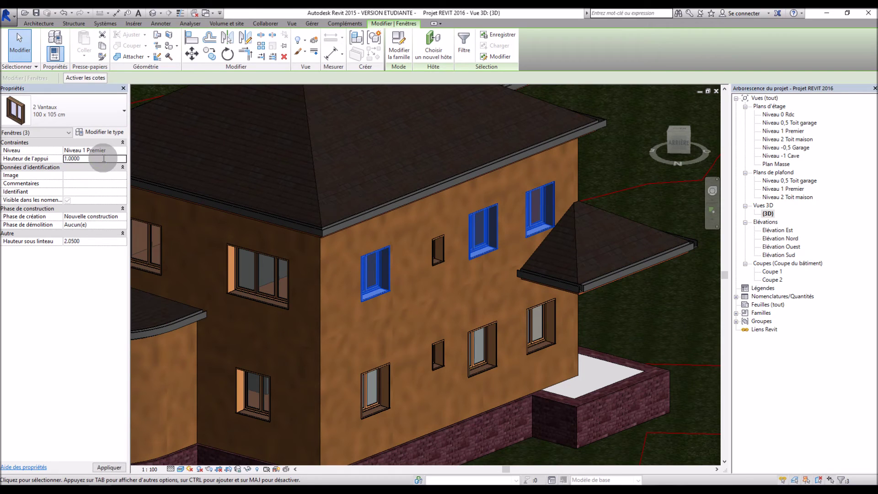
Set the sill height of the small first-floor 1 Vantail window to 1.5
{"action": "left_click", "coordinate": [437, 259]}
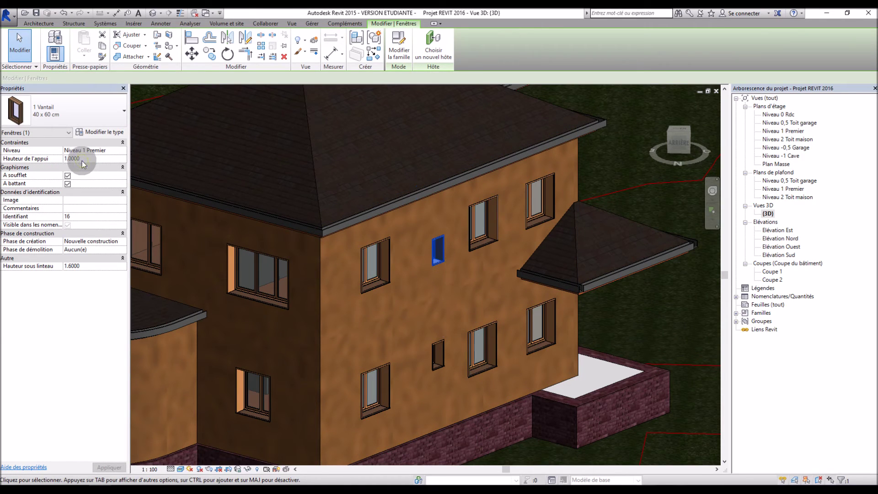
{"action": "type", "text": "5"}
{"action": "key", "text": "Return"}
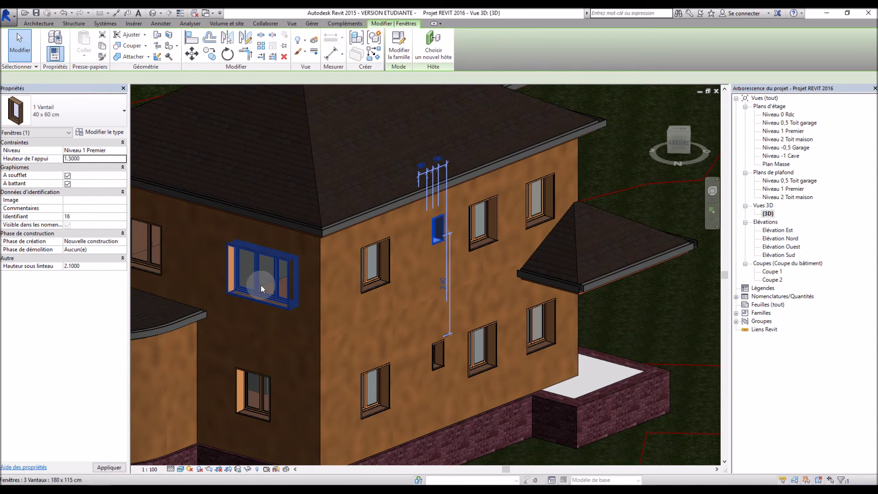
Set the sill height of both 3 Vantaux windows on the first floor's north-east facade to 1
{"action": "left_click", "coordinate": [152, 263]}
{"action": "left_click", "coordinate": [241, 292], "text": "ctrl"}
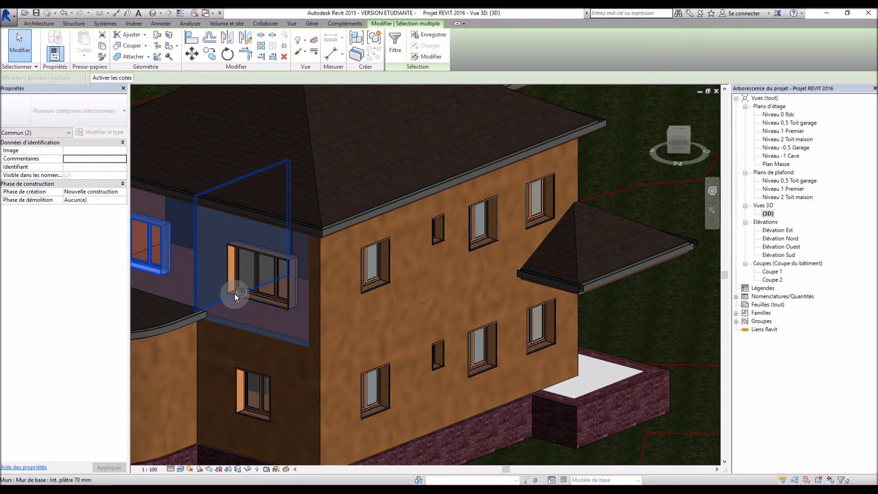
{"action": "key", "text": "Escape"}
{"action": "left_click", "coordinate": [265, 300]}
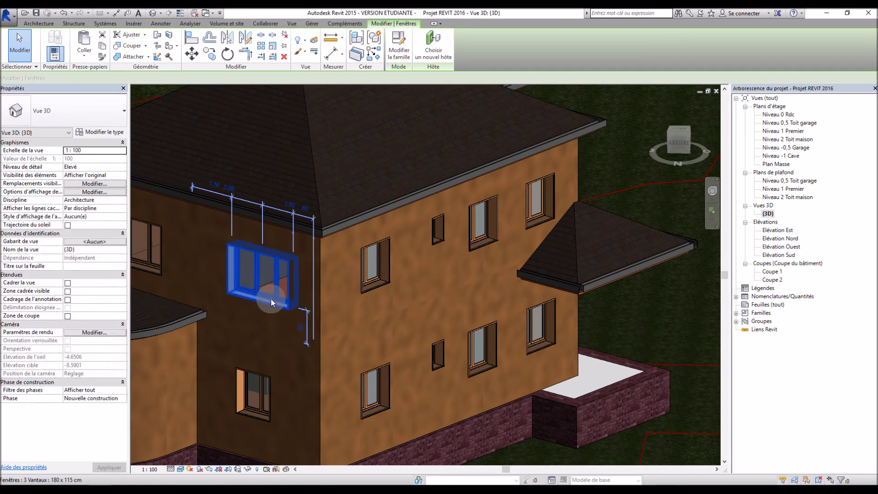
{"action": "left_click", "coordinate": [153, 271], "text": "ctrl"}
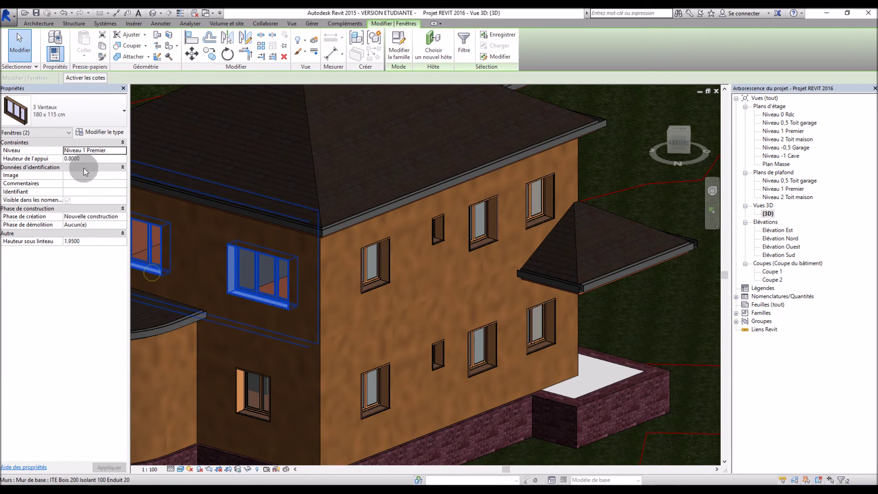
{"action": "type", "text": "1"}
{"action": "key", "text": "Return"}
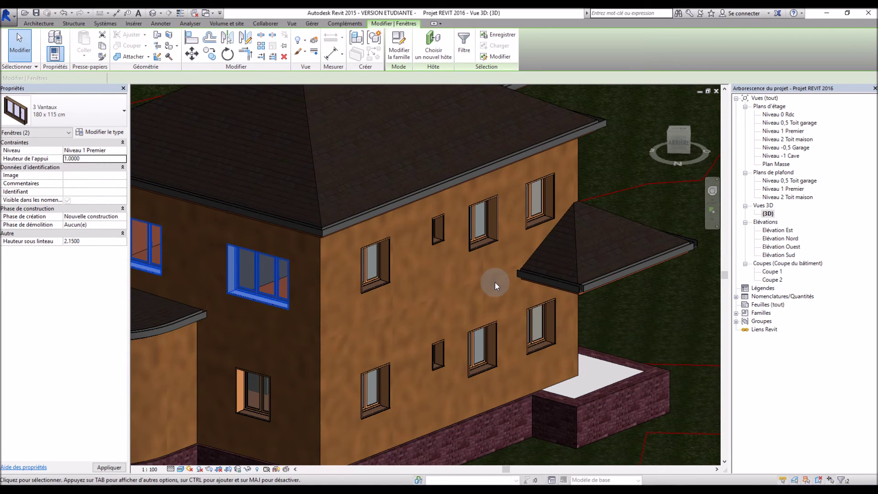
Set the sill height of the two first-floor 2 Vantaux windows above the garage roof to 1
{"action": "scroll", "coordinate": [495, 282], "scroll_direction": "down", "scroll_amount": 4}
{"action": "middle_click_drag", "start_coordinate": [498, 282], "coordinate": [529, 268], "text": "shift"}
{"action": "scroll", "coordinate": [276, 287], "scroll_direction": "up", "scroll_amount": 5}
{"action": "left_click", "coordinate": [280, 291]}
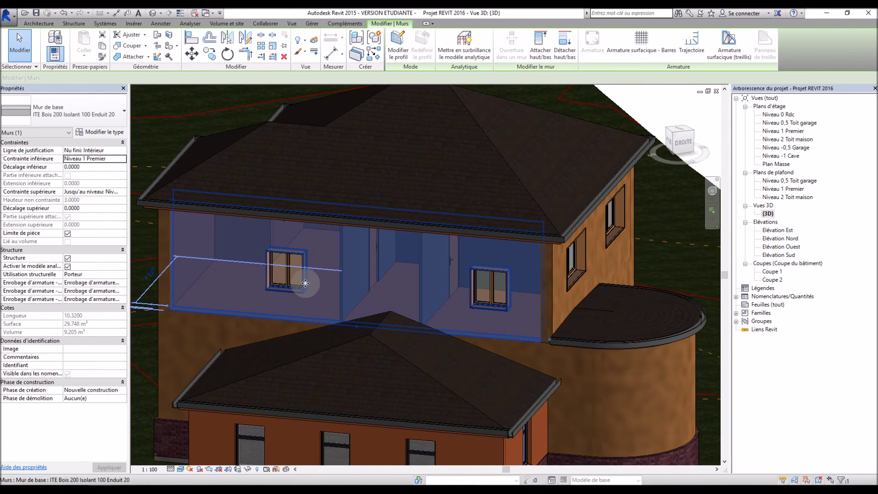
{"action": "key", "text": "Escape"}
{"action": "left_click", "coordinate": [303, 292]}
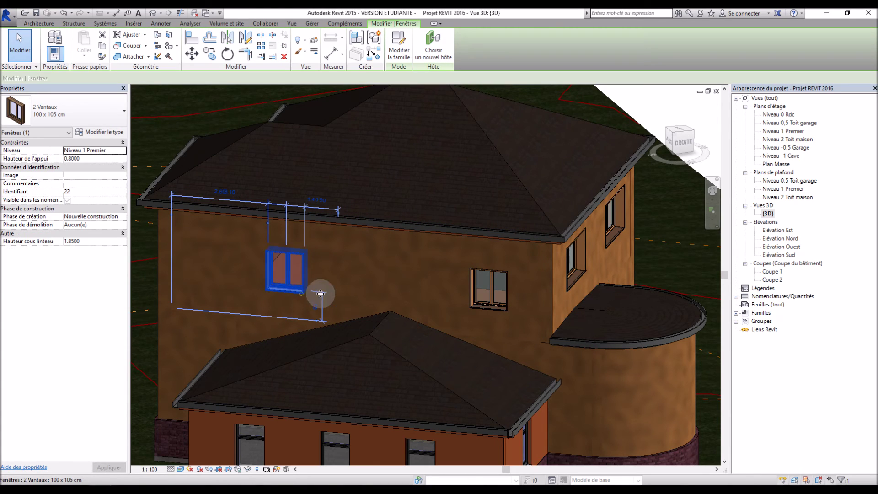
{"action": "left_click", "coordinate": [480, 305], "text": "ctrl"}
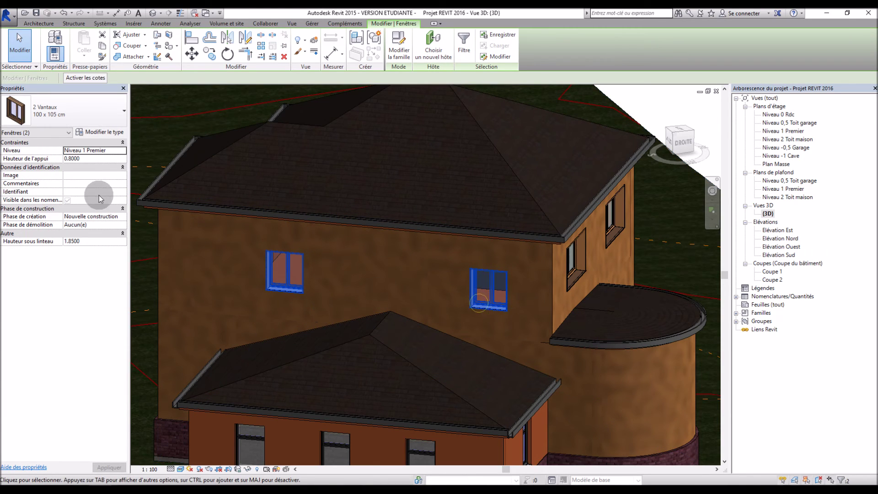
{"action": "left_click", "coordinate": [95, 159]}
{"action": "type", "text": "1"}
{"action": "key", "text": "Return"}
Change the first-floor window above the entrance roof to type 1 Vantail - Droit, 0.60 m x 0.95 m - Appui en aluminium
{"action": "middle_click_drag", "start_coordinate": [321, 315], "coordinate": [548, 311], "text": "shift"}
{"action": "left_click", "coordinate": [446, 271]}
{"action": "middle_click_drag", "start_coordinate": [494, 319], "coordinate": [465, 323], "text": "shift"}
{"action": "scroll", "coordinate": [477, 312], "scroll_direction": "up", "scroll_amount": 2}
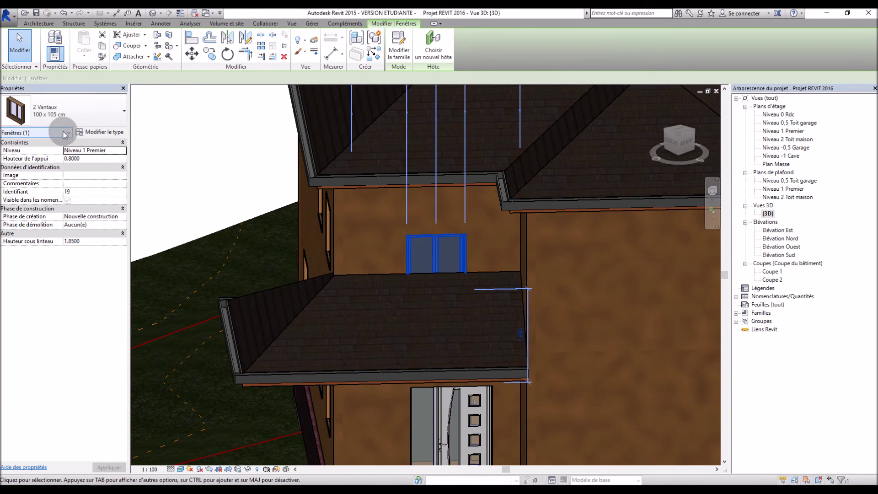
{"action": "left_click", "coordinate": [87, 110]}
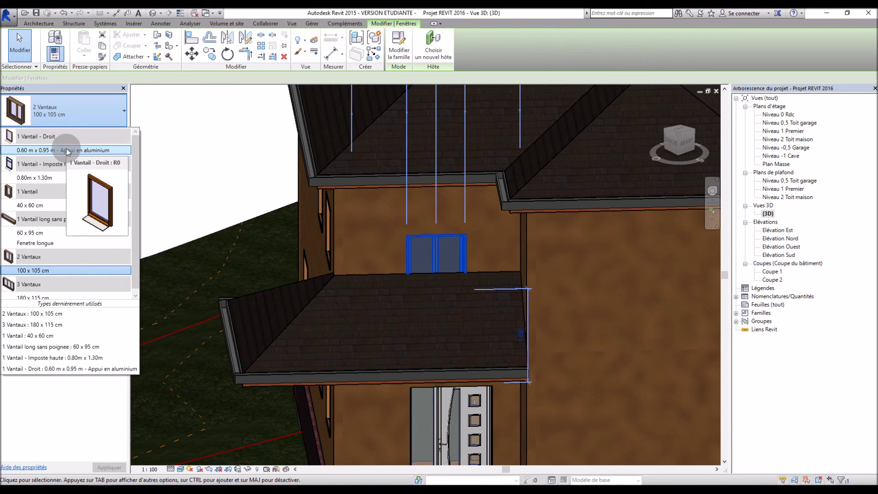
{"action": "left_click", "coordinate": [67, 150]}
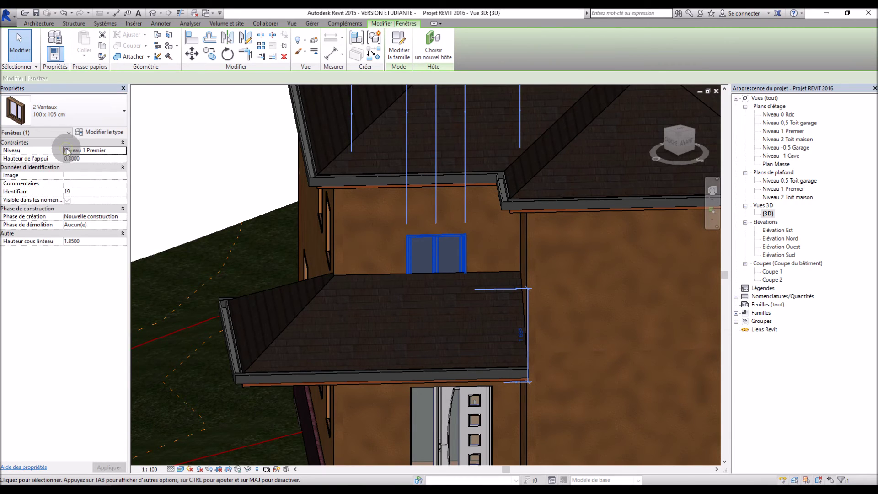
Set the sill height of the window above the entrance roof to 1.2
{"action": "left_click", "coordinate": [99, 158]}
{"action": "type", "text": "1"}
{"action": "key", "text": "Return"}
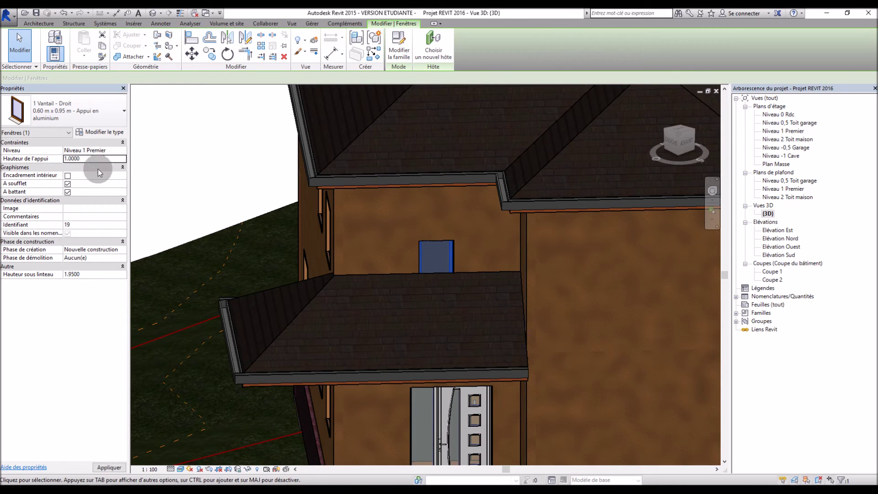
{"action": "left_click", "coordinate": [93, 159]}
{"action": "type", "text": "1.2"}
{"action": "key", "text": "Return"}
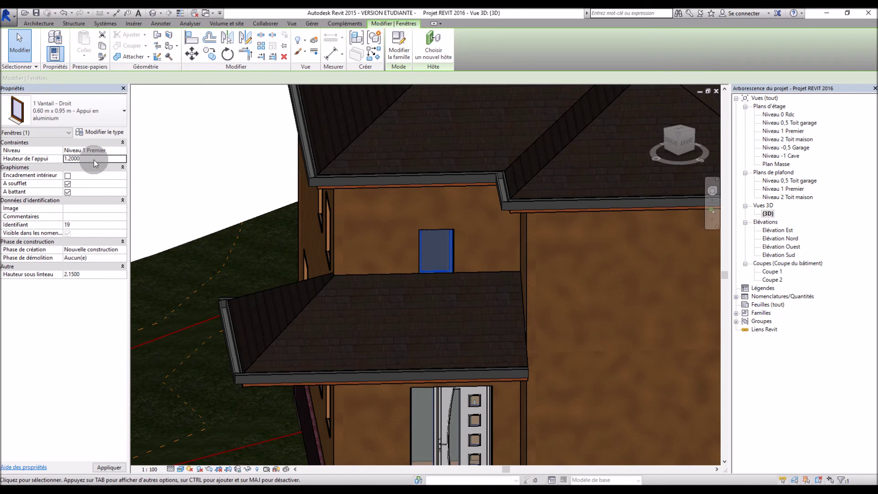
Change the window above the entrance roof to the 1 Vantail 40 x 60 cm type and open its sill height for editing
{"action": "middle_click_drag", "start_coordinate": [292, 280], "coordinate": [326, 264], "text": "shift"}
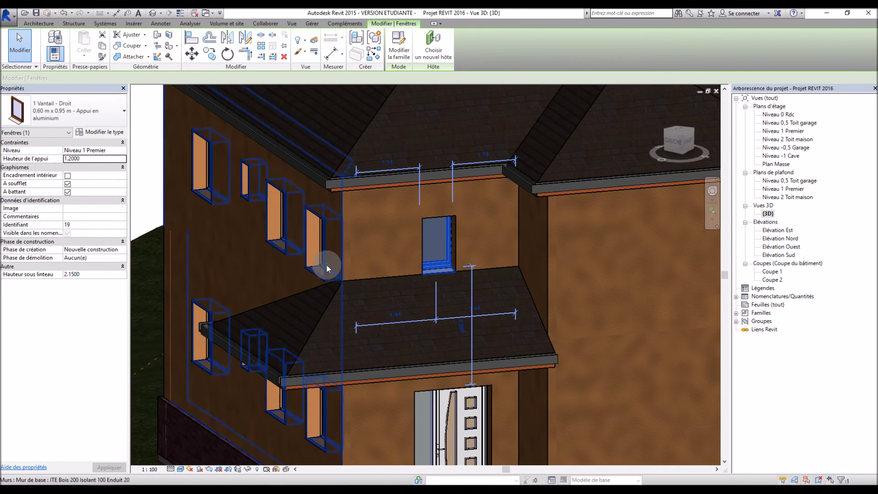
{"action": "left_click", "coordinate": [70, 112]}
{"action": "left_click", "coordinate": [66, 191]}
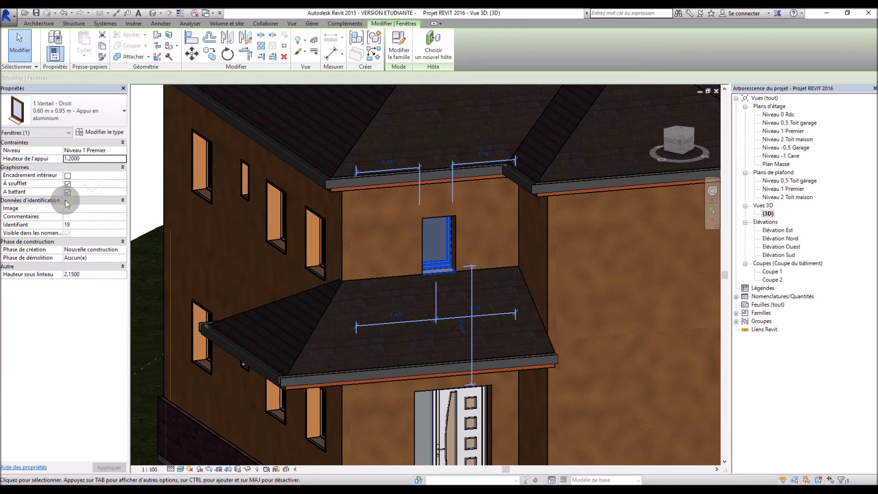
{"action": "left_click", "coordinate": [97, 159]}
Change both first-floor 2 Vantaux windows above the garage roof to the 3 Vantaux 180 x 115 cm type
{"action": "scroll", "coordinate": [439, 274], "scroll_direction": "down", "scroll_amount": 5}
{"action": "middle_click_drag", "start_coordinate": [503, 274], "coordinate": [366, 275], "text": "shift"}
{"action": "left_click", "coordinate": [464, 306]}
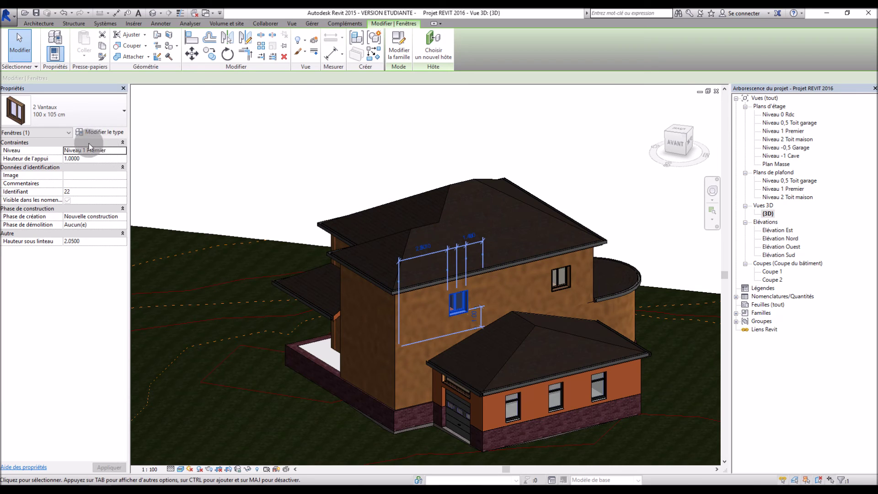
{"action": "left_click", "coordinate": [78, 115]}
{"action": "scroll", "coordinate": [72, 238], "scroll_direction": "down", "scroll_amount": 1}
{"action": "left_click", "coordinate": [57, 282]}
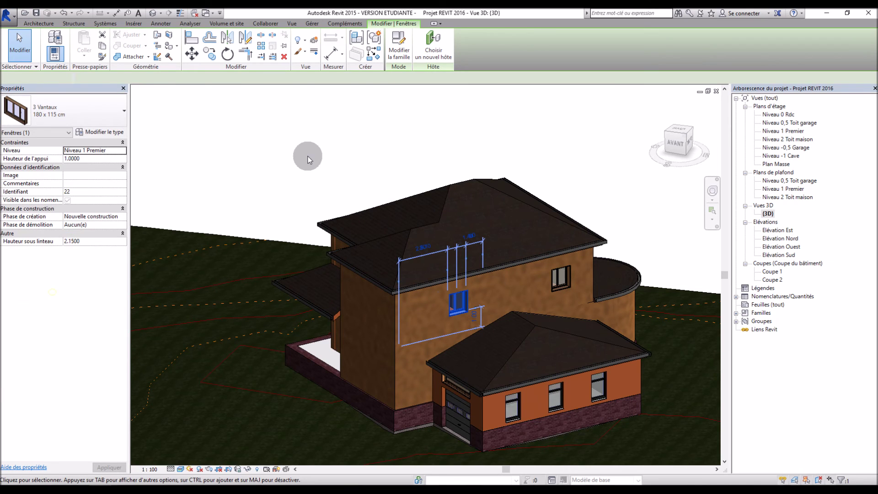
{"action": "left_click", "coordinate": [285, 165]}
{"action": "middle_click_drag", "start_coordinate": [285, 165], "coordinate": [492, 295], "text": "shift"}
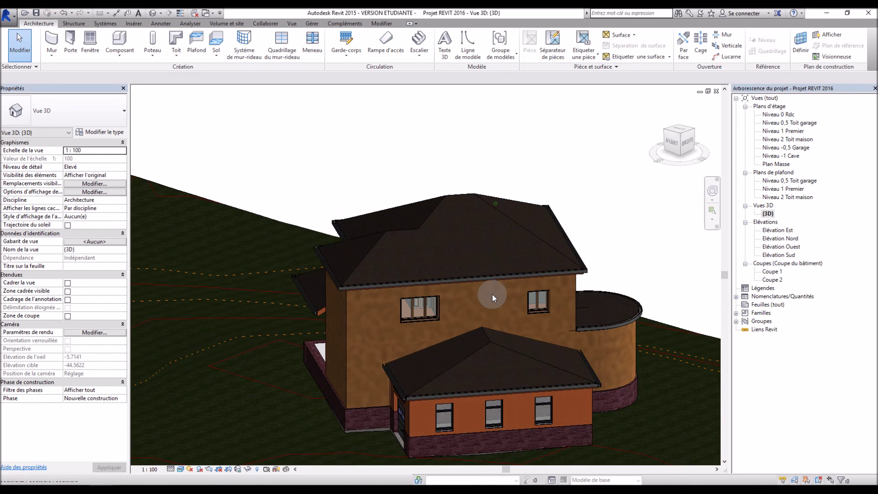
{"action": "left_click", "coordinate": [531, 309]}
{"action": "left_click", "coordinate": [64, 112]}
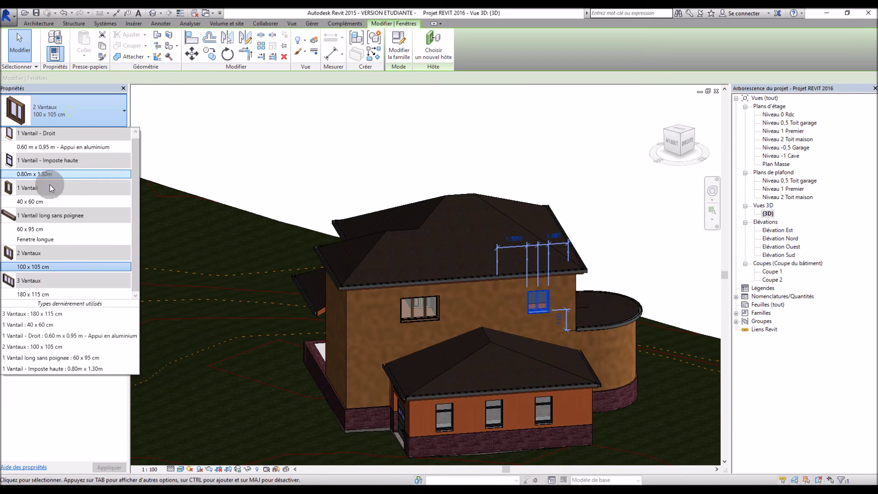
{"action": "left_click", "coordinate": [42, 294]}
Shift the two 3 Vantaux windows along the first-floor wall above the garage roof
{"action": "middle_click_drag", "start_coordinate": [339, 133], "coordinate": [343, 161], "text": "shift"}
{"action": "mouse_move", "coordinate": [536, 325]}
{"action": "left_mouse_down"}
{"action": "mouse_move", "coordinate": [517, 325]}
{"action": "mouse_move", "coordinate": [539, 325]}
{"action": "left_mouse_up"}
{"action": "left_click", "coordinate": [426, 325]}
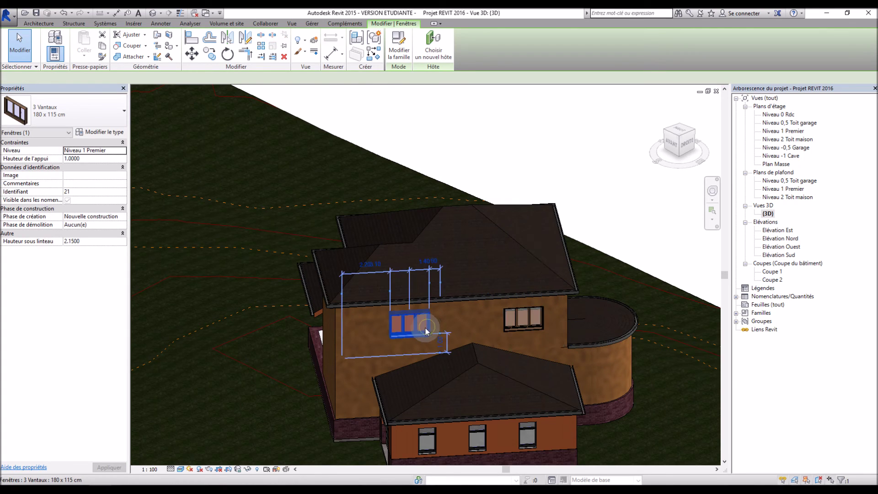
{"action": "left_click_drag", "start_coordinate": [414, 329], "coordinate": [410, 332]}
{"action": "left_click", "coordinate": [559, 171]}
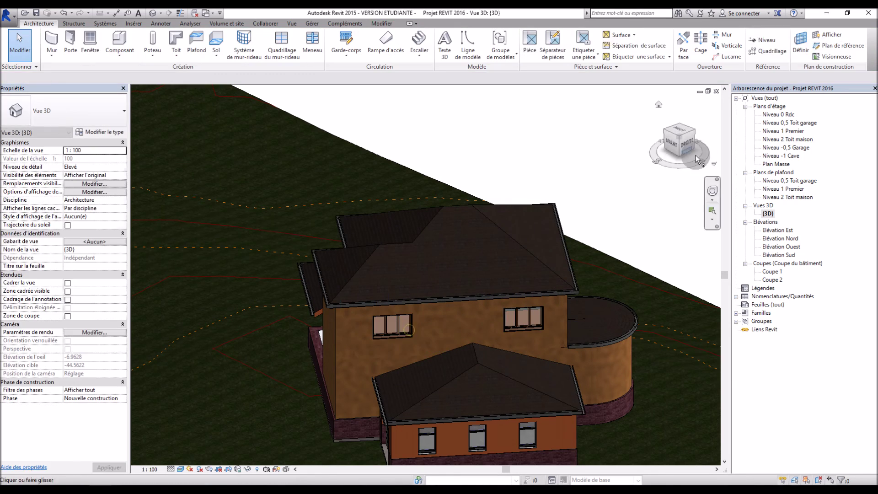
Check the position dimensions of both 3 Vantaux windows in the garage-side wall on the Niveau 1 Premier plan
{"action": "double_click", "coordinate": [784, 132]}
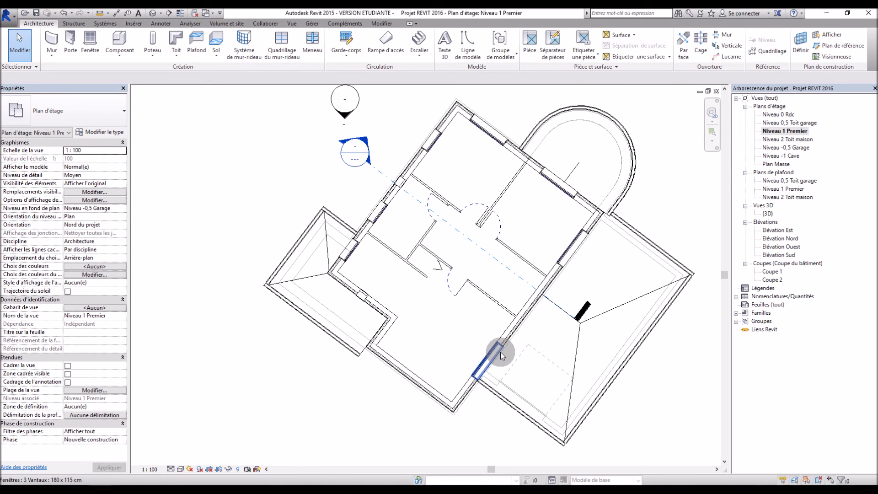
{"action": "left_click", "coordinate": [501, 356]}
{"action": "scroll", "coordinate": [490, 378], "scroll_direction": "up", "scroll_amount": 4}
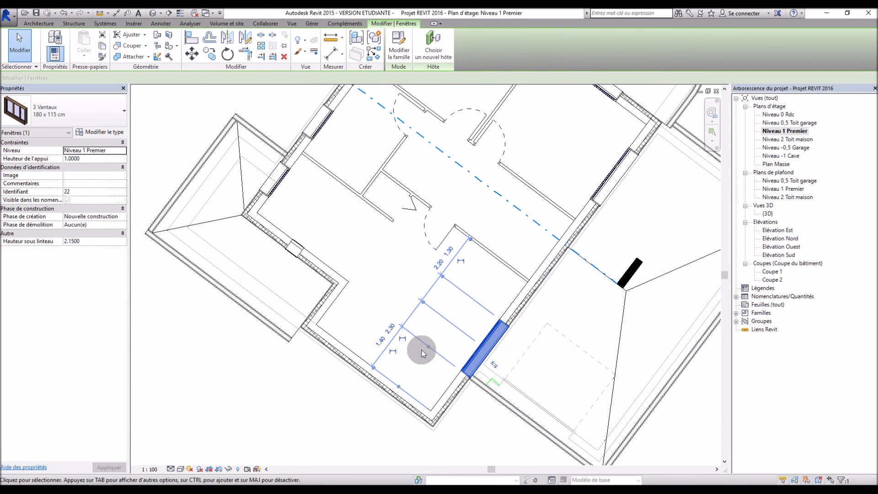
{"action": "scroll", "coordinate": [413, 344], "scroll_direction": "down", "scroll_amount": 2}
{"action": "left_click", "coordinate": [554, 220]}
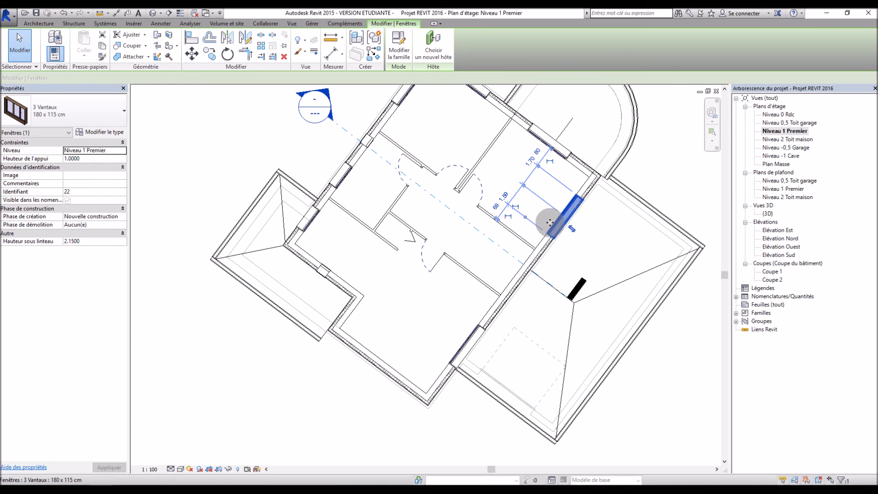
{"action": "scroll", "coordinate": [550, 223], "scroll_direction": "down", "scroll_amount": 2}
{"action": "scroll", "coordinate": [437, 230], "scroll_direction": "up", "scroll_amount": 1}
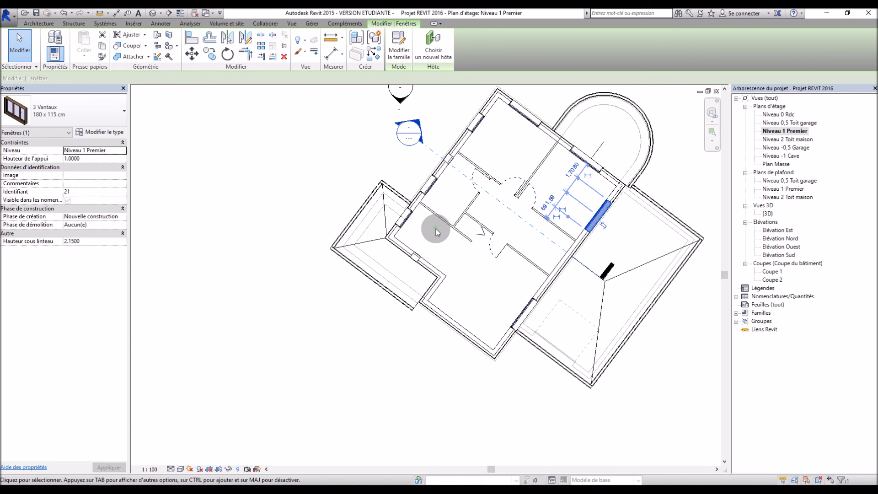
{"action": "key", "text": "Escape"}
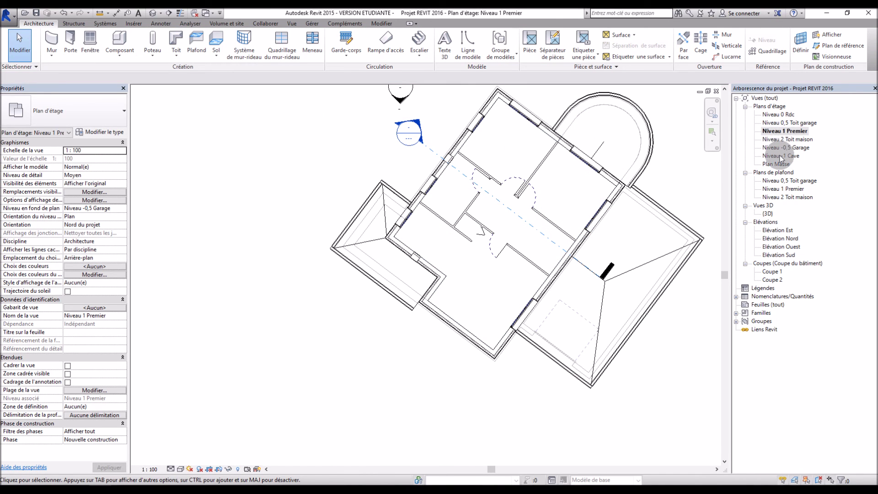
Return to the {3D} view and examine the house's windows and facades from the garage and entrance side
{"action": "double_click", "coordinate": [768, 213]}
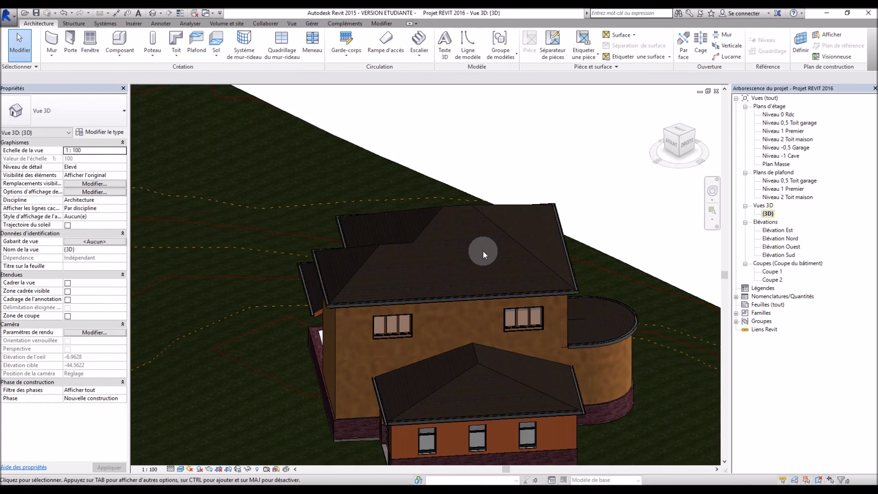
{"action": "middle_click_drag", "start_coordinate": [445, 229], "coordinate": [523, 223], "text": "shift"}
{"action": "scroll", "coordinate": [523, 223], "scroll_direction": "down", "scroll_amount": 3}
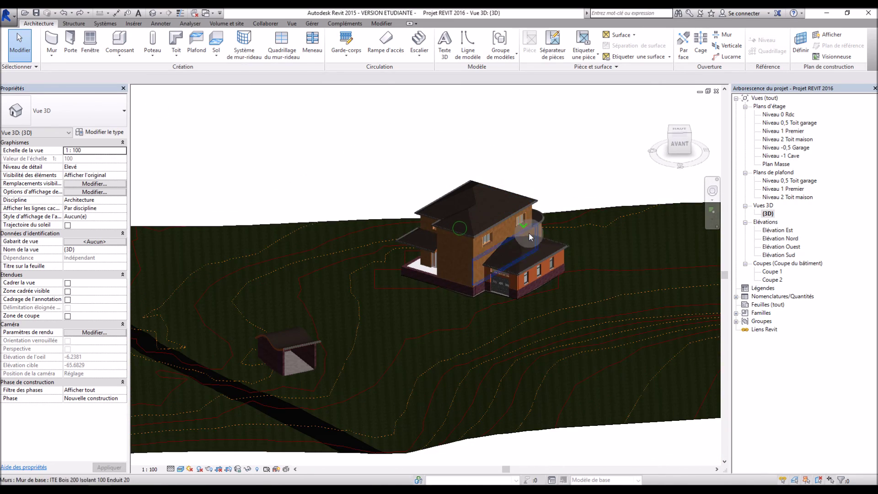
{"action": "middle_click_drag", "start_coordinate": [416, 292], "coordinate": [446, 281], "text": "shift"}
{"action": "scroll", "coordinate": [470, 243], "scroll_direction": "up", "scroll_amount": 3}
{"action": "middle_click_drag", "start_coordinate": [559, 221], "coordinate": [521, 264], "text": "shift"}
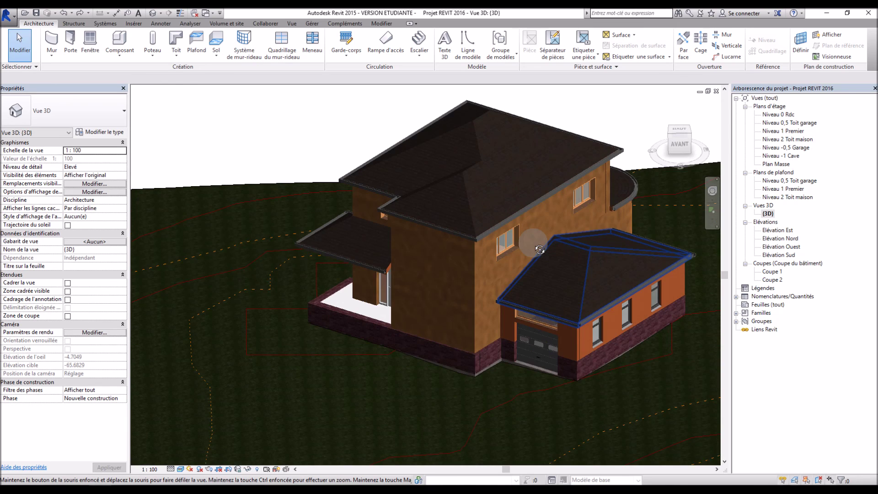
{"action": "scroll", "coordinate": [530, 244], "scroll_direction": "down", "scroll_amount": 3}
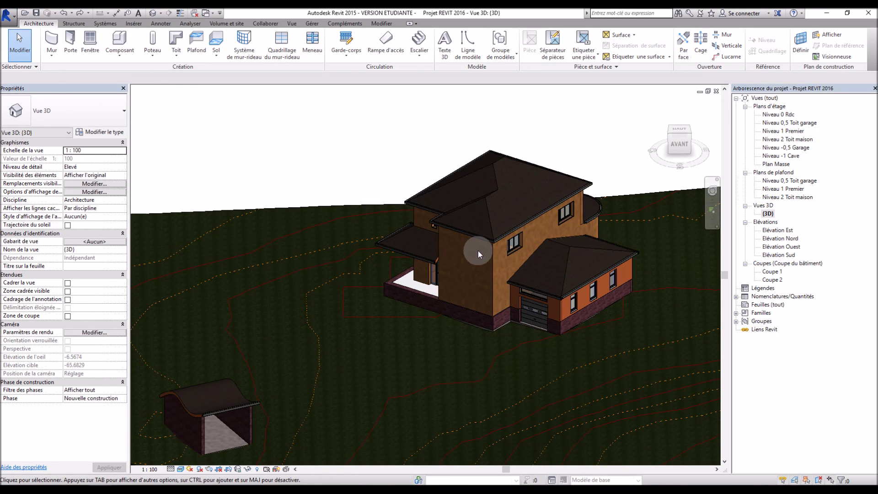
{"action": "scroll", "coordinate": [479, 251], "scroll_direction": "up", "scroll_amount": 2}
{"action": "scroll", "coordinate": [386, 126], "scroll_direction": "down", "scroll_amount": 1}
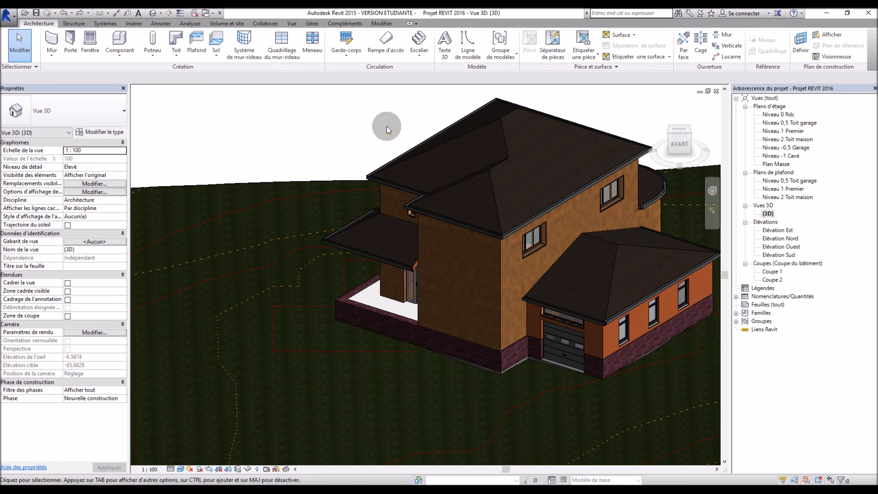
{"action": "scroll", "coordinate": [425, 160], "scroll_direction": "down", "scroll_amount": 1}
{"action": "scroll", "coordinate": [465, 150], "scroll_direction": "up", "scroll_amount": 2}
{"action": "middle_click_drag", "start_coordinate": [465, 150], "coordinate": [332, 171], "text": "shift"}
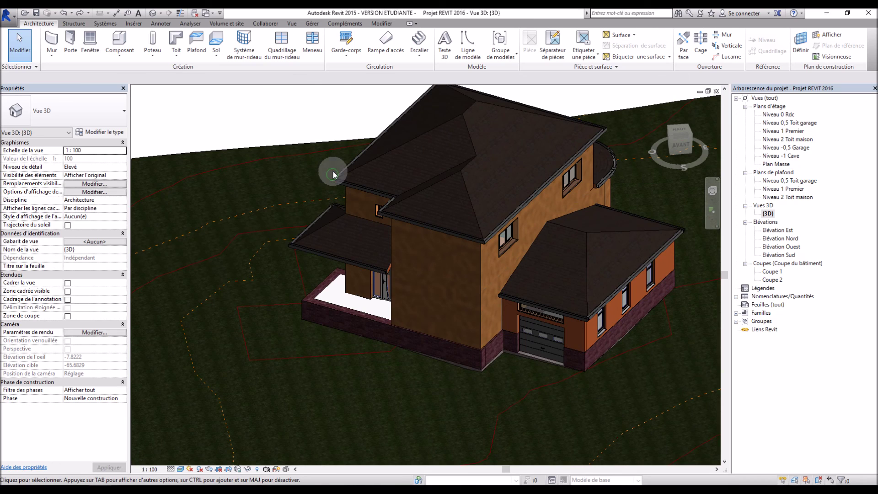
{"action": "key", "text": "w"}
{"action": "key", "text": "n"}
{"action": "scroll", "coordinate": [300, 306], "scroll_direction": "down", "scroll_amount": 3}
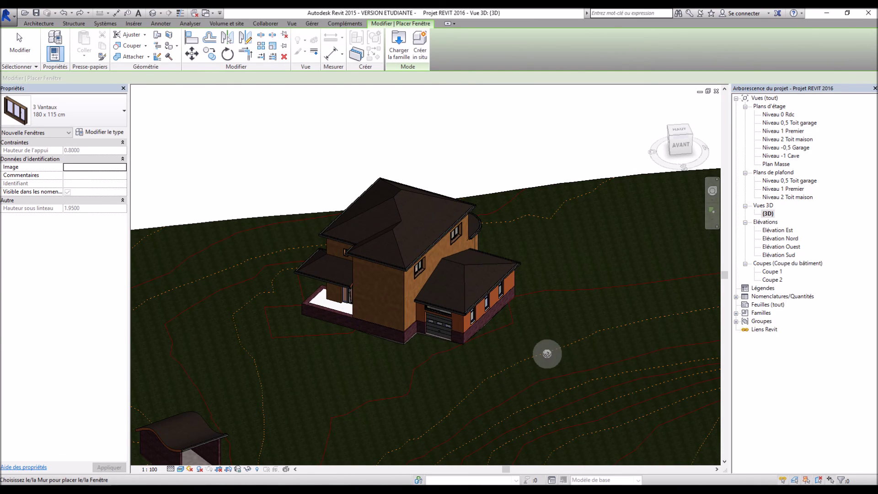
{"action": "key", "text": "Escape"}
{"action": "key", "text": "Escape"}
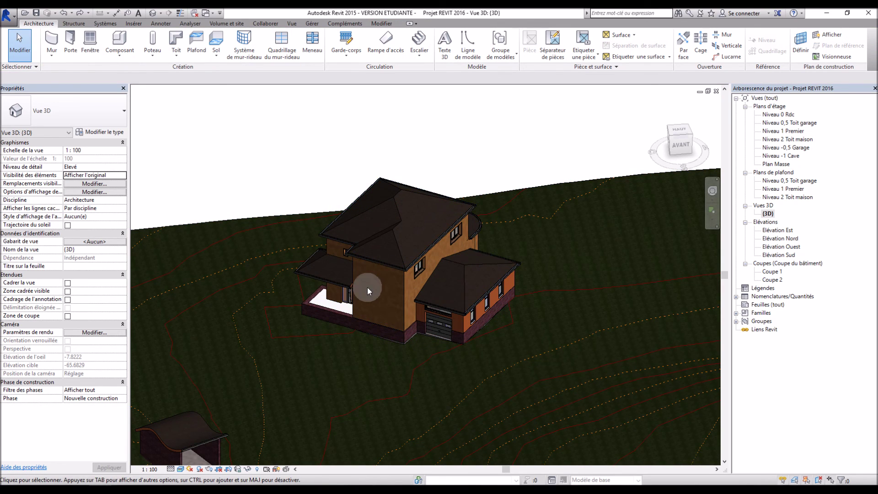
Review the garage-side, curved-bay and entrance facades of the house in the 3D view
{"action": "middle_click_drag", "start_coordinate": [526, 266], "coordinate": [389, 286], "text": "shift"}
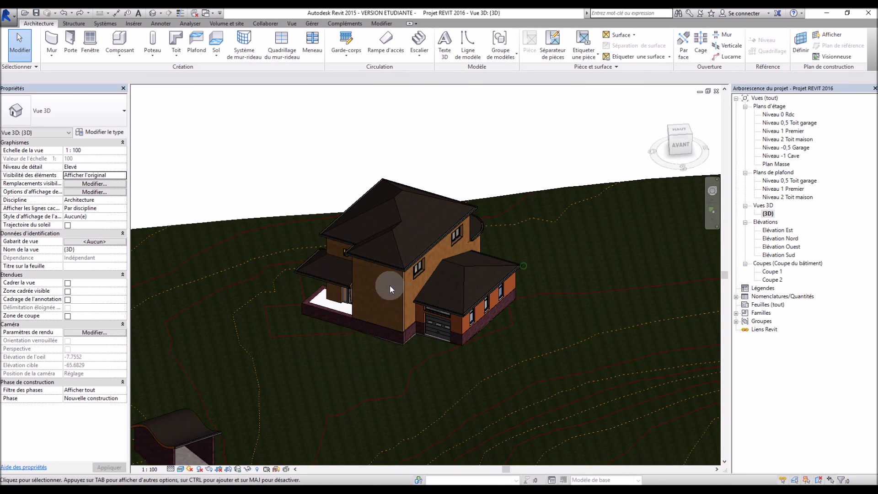
{"action": "middle_click_drag", "start_coordinate": [611, 284], "coordinate": [408, 344], "text": "shift"}
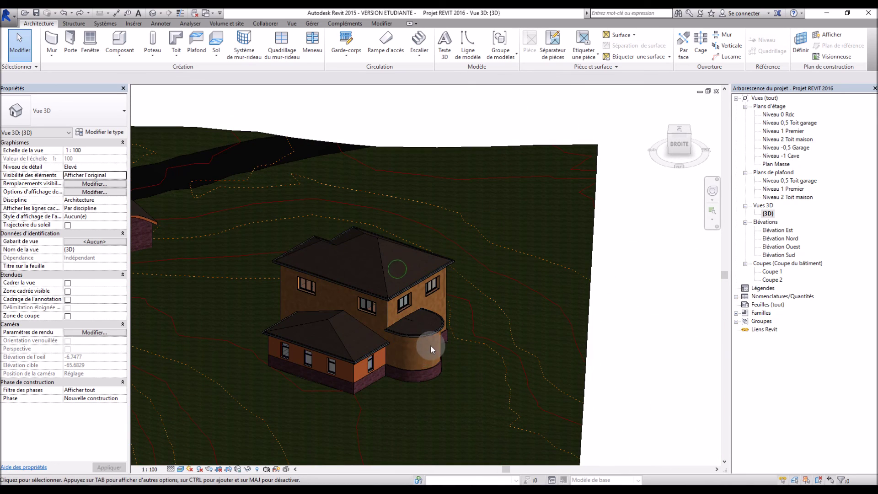
{"action": "middle_click_drag", "start_coordinate": [321, 308], "coordinate": [377, 305], "text": "shift"}
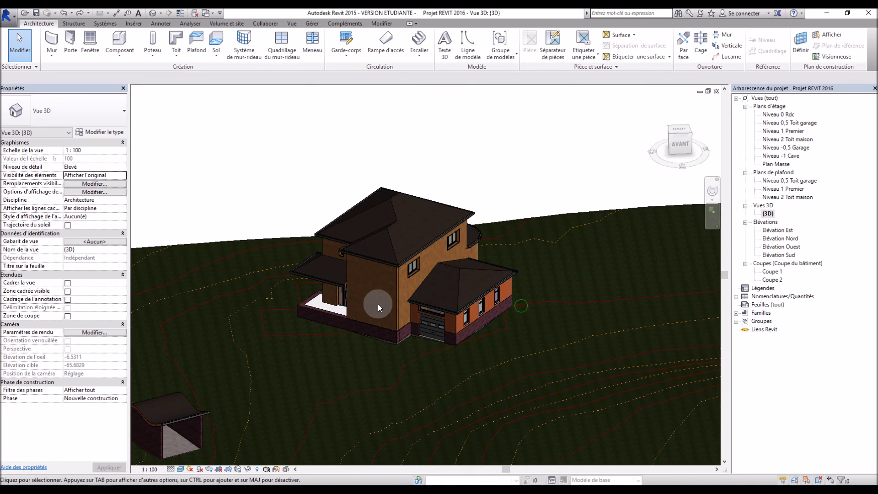
{"action": "scroll", "coordinate": [378, 304], "scroll_direction": "down", "scroll_amount": 3}
{"action": "scroll", "coordinate": [339, 281], "scroll_direction": "up", "scroll_amount": 5}
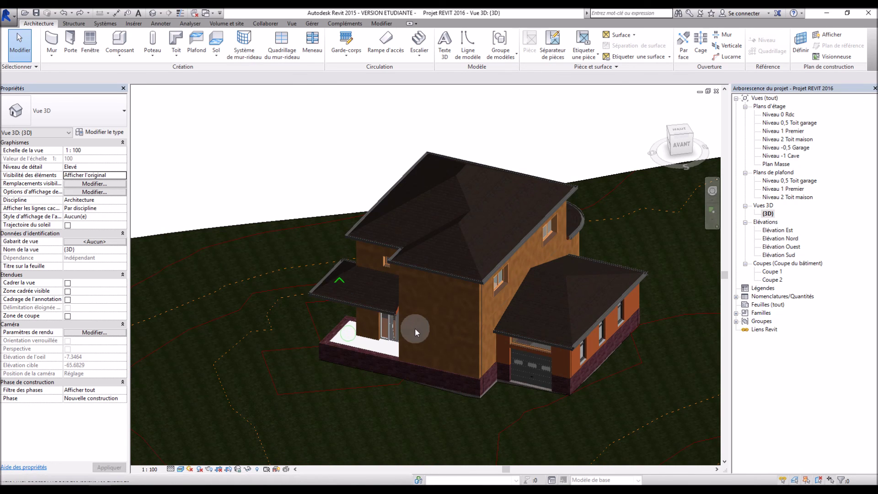